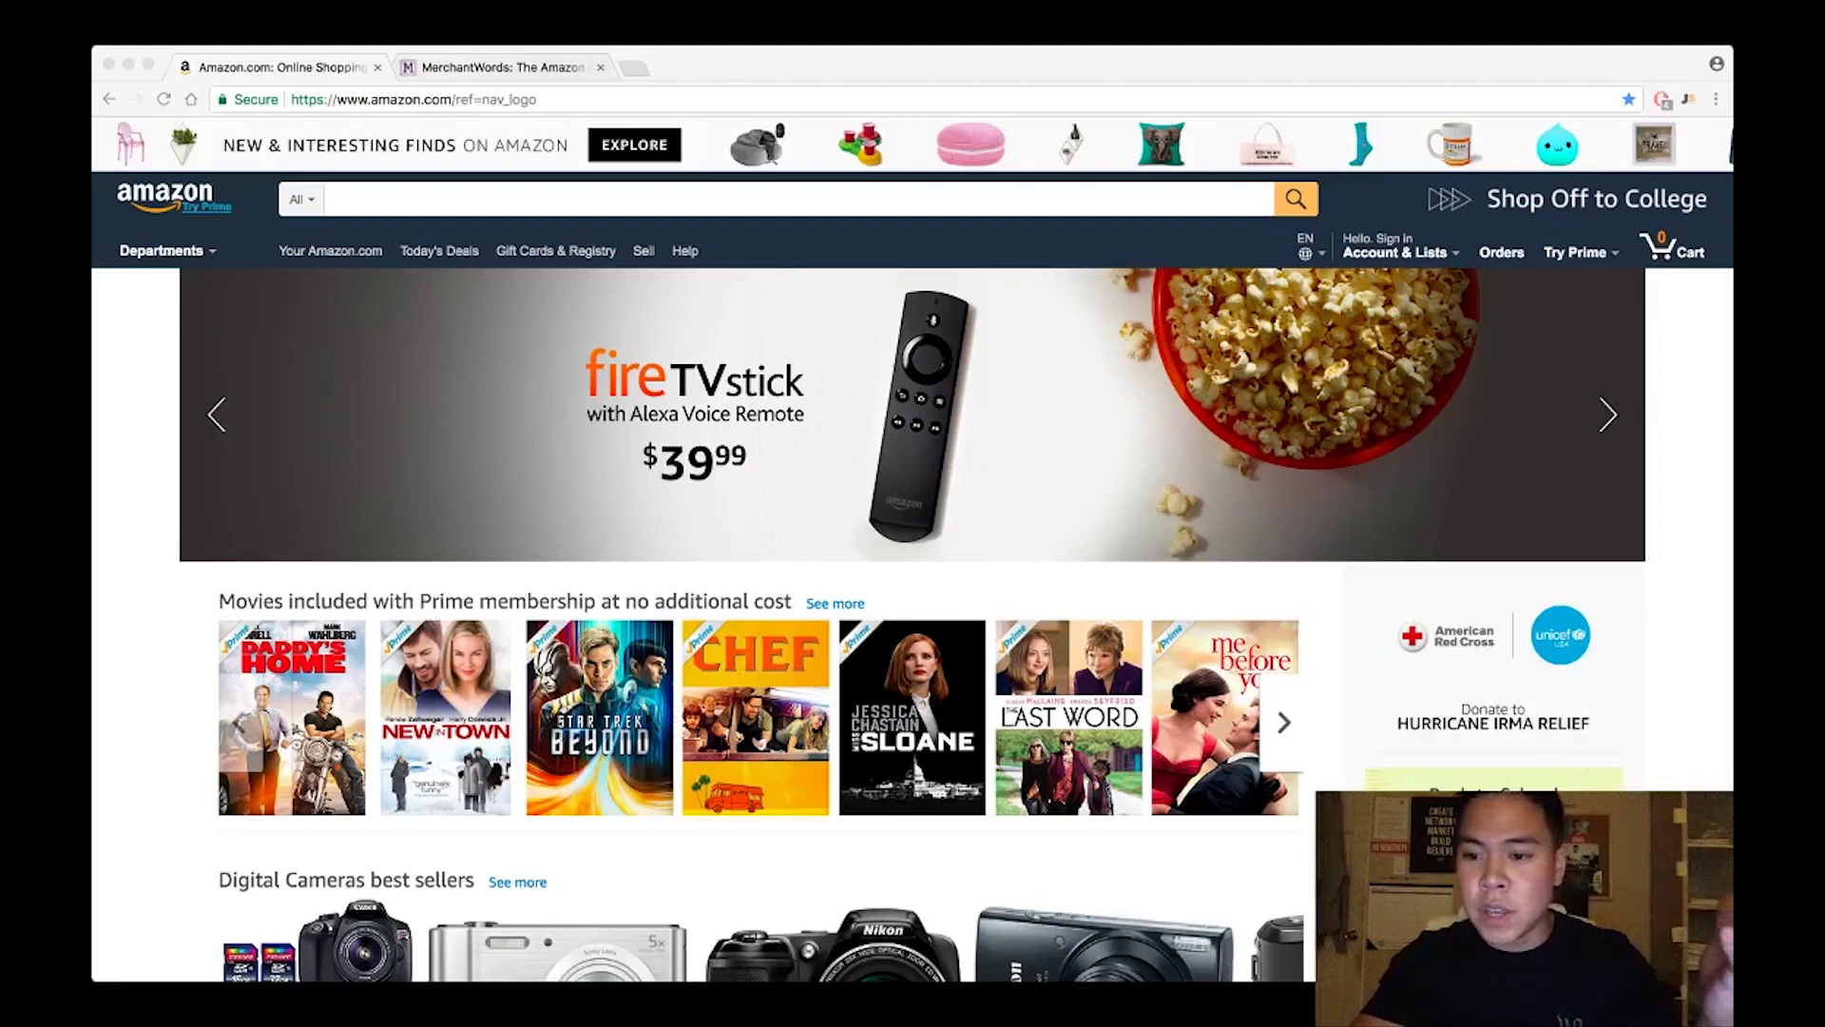
# Step: Search MerchantWords for 'baby' to list keywords such as baby monitor (1,278,900 monthly searches)
pyautogui.click(502, 67)
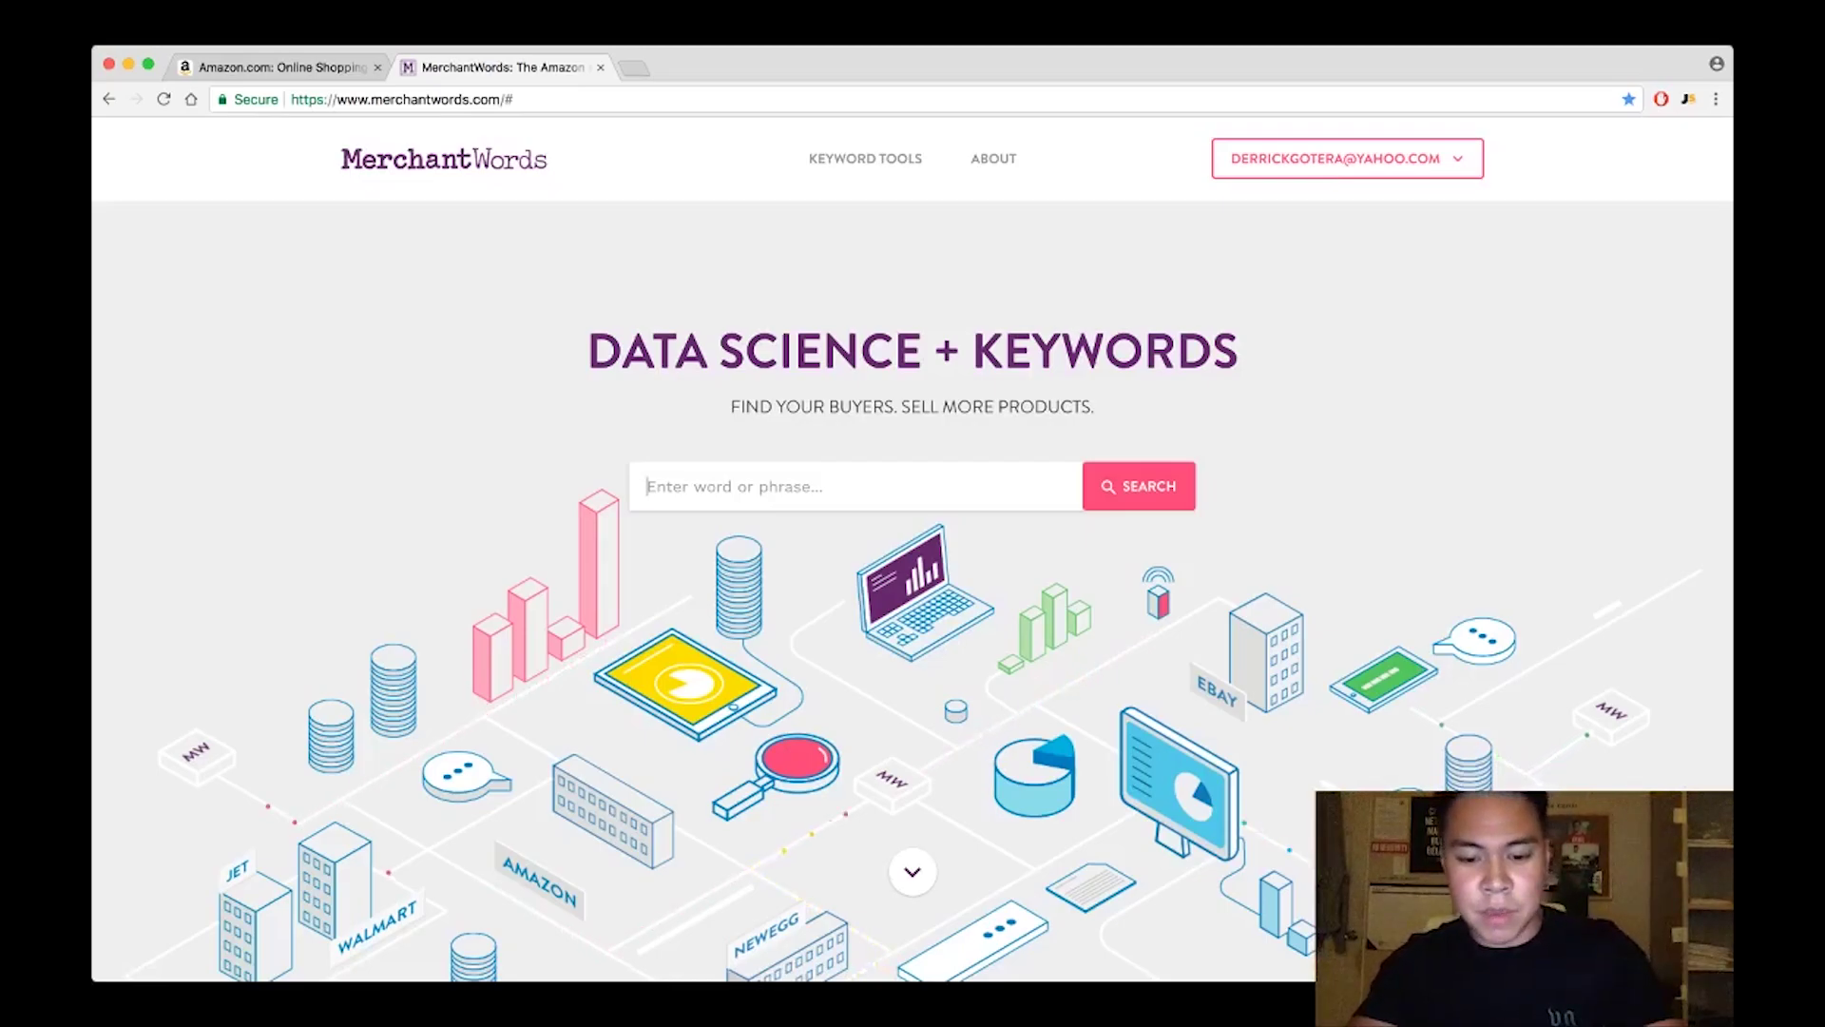
pyautogui.write('baby')
pyautogui.press('Return')
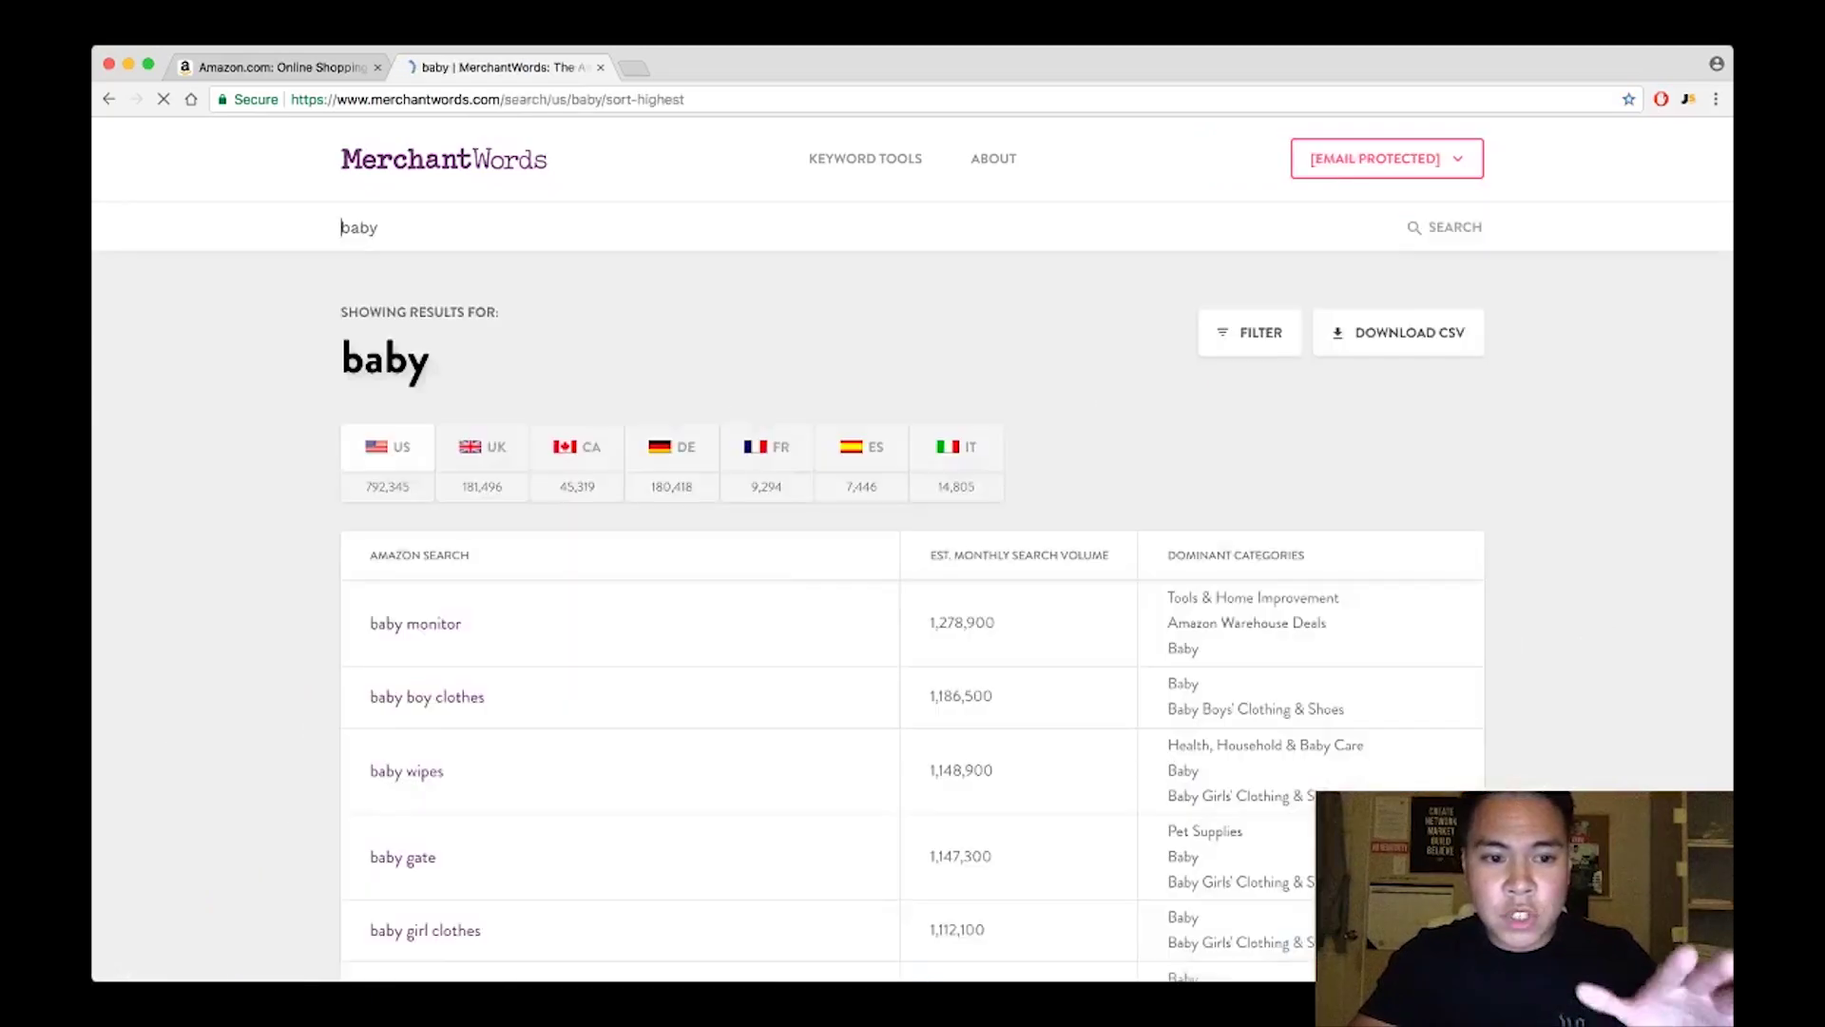
# Step: Scan the baby results and select the keyword 'baby sleeping bag' (111,200 monthly searches)
pyautogui.scroll(-1, 913, 624)
pyautogui.scroll(-1, 416, 548)
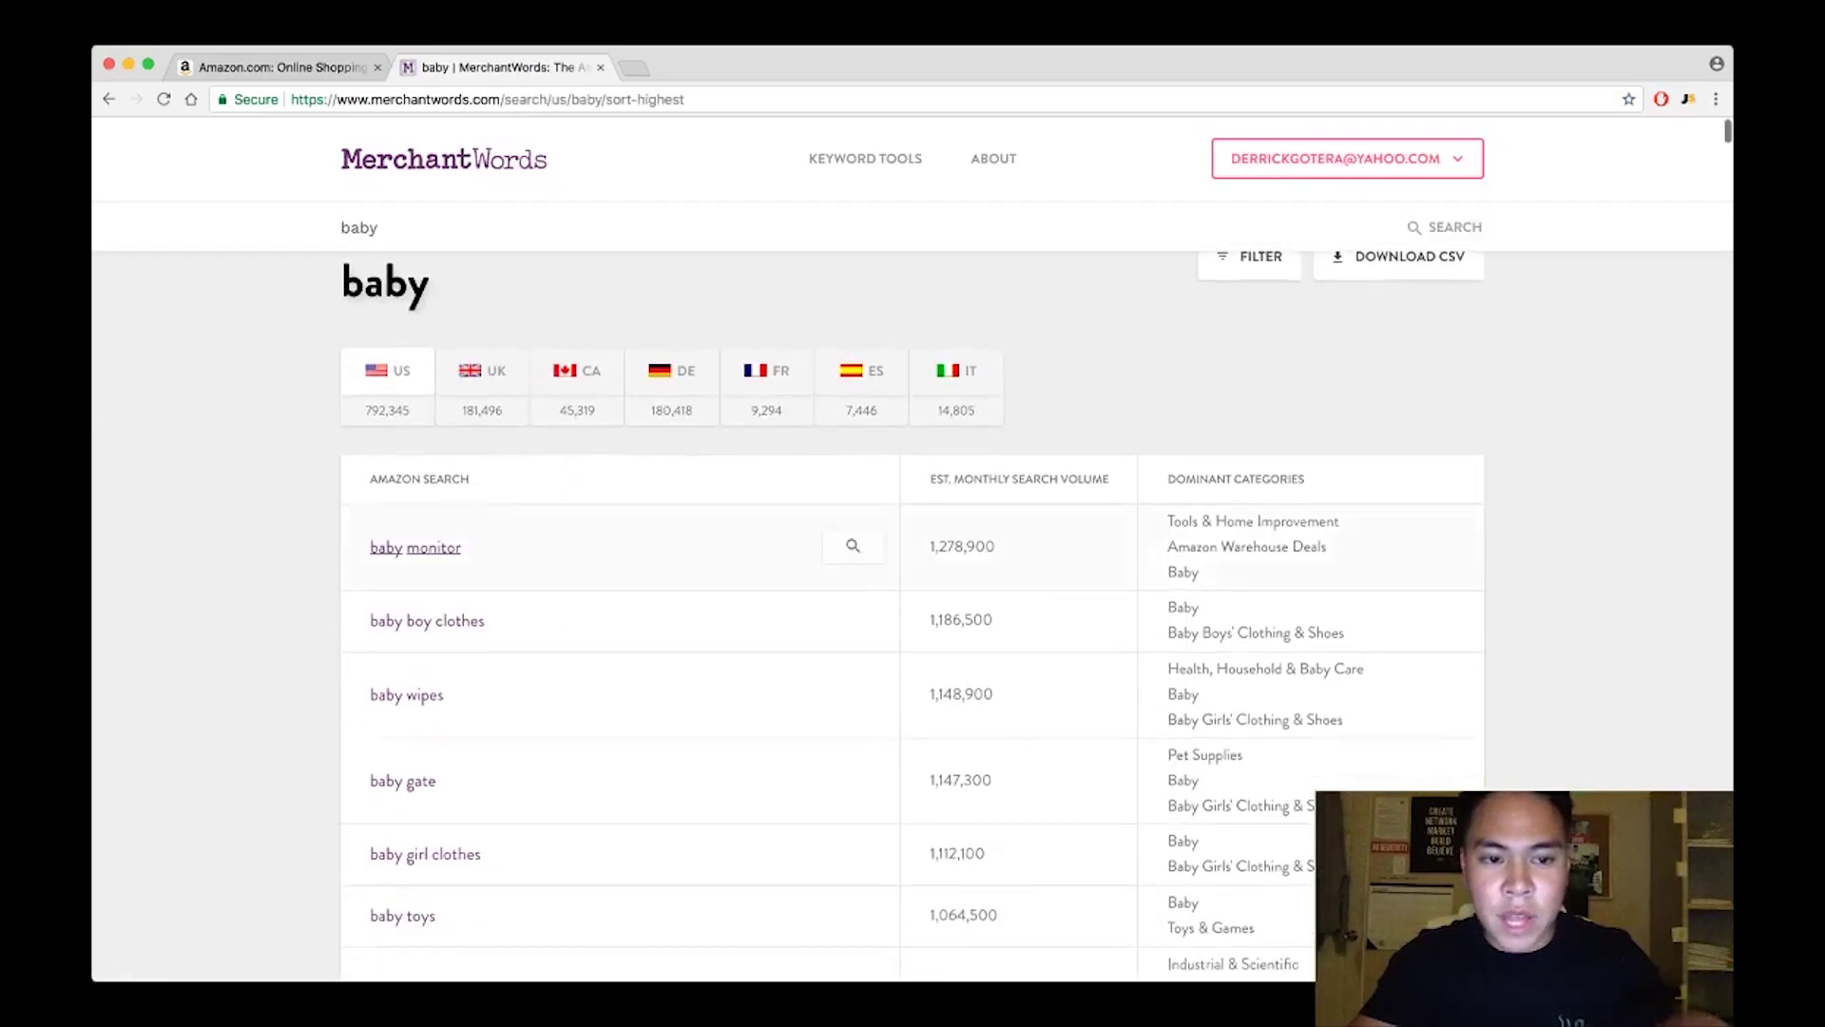
pyautogui.scroll(-8, 423, 540)
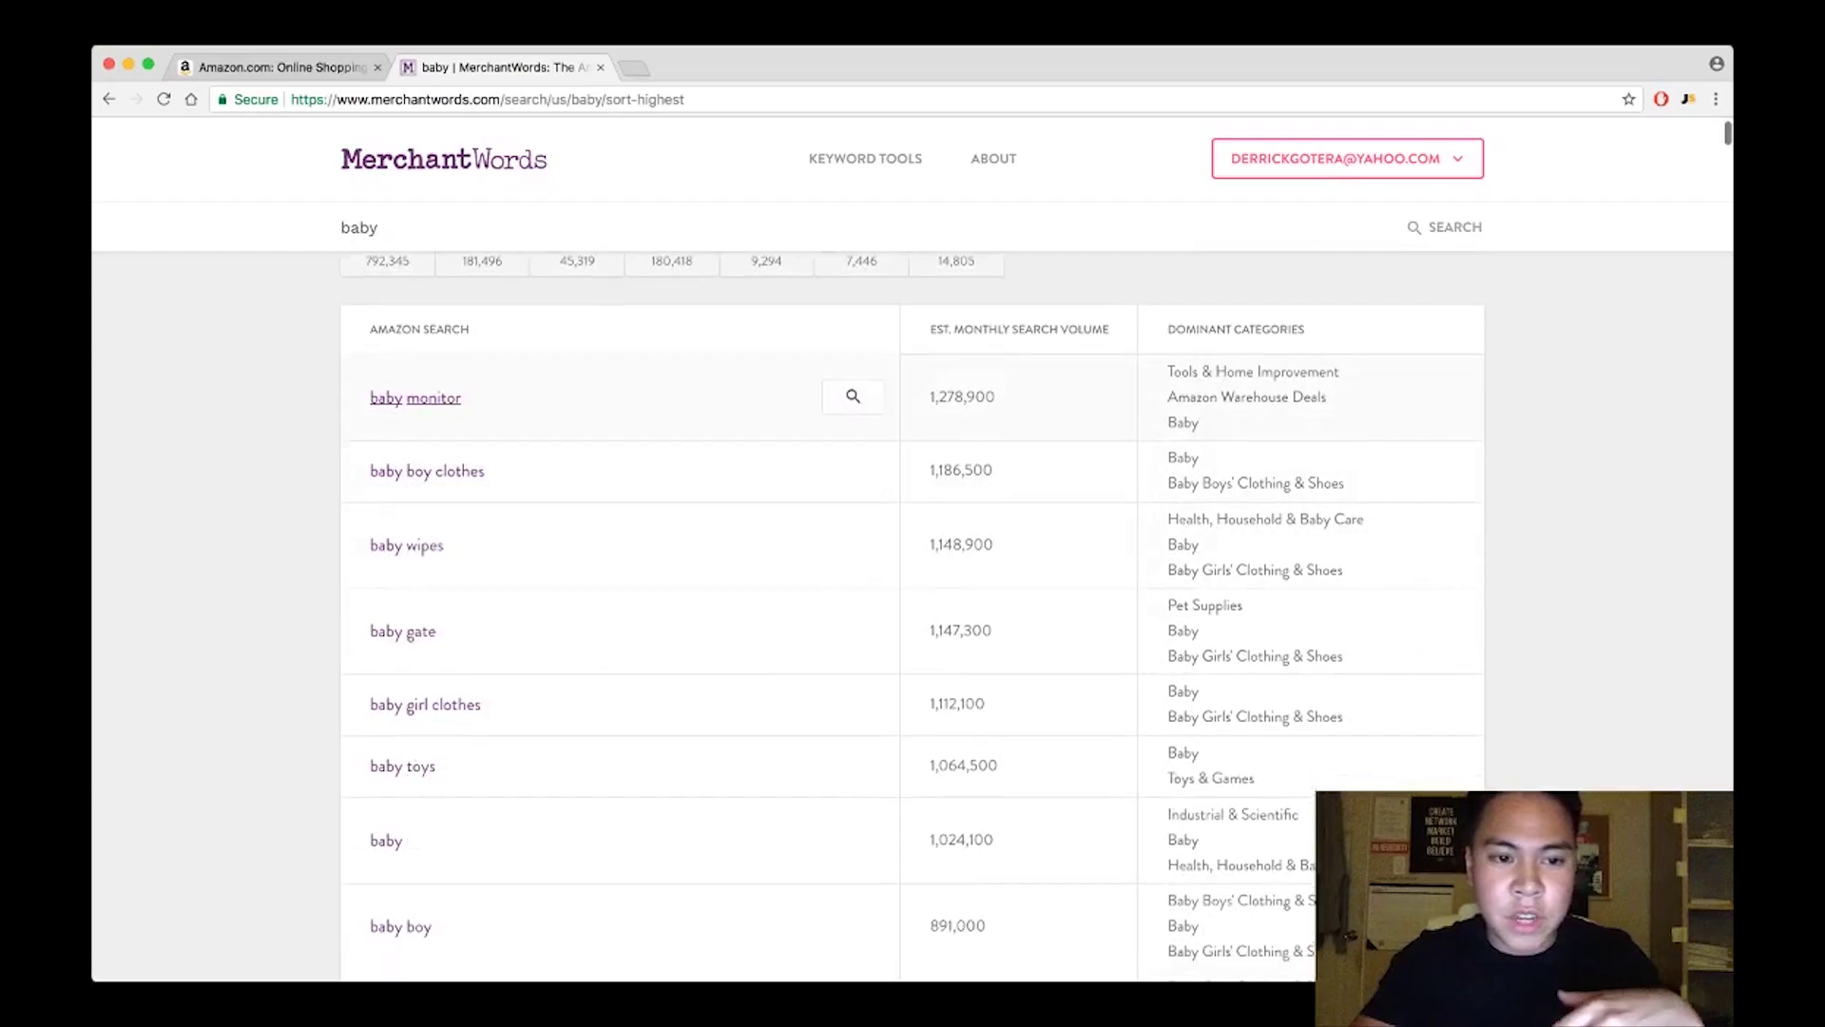
pyautogui.scroll(-20, 423, 540)
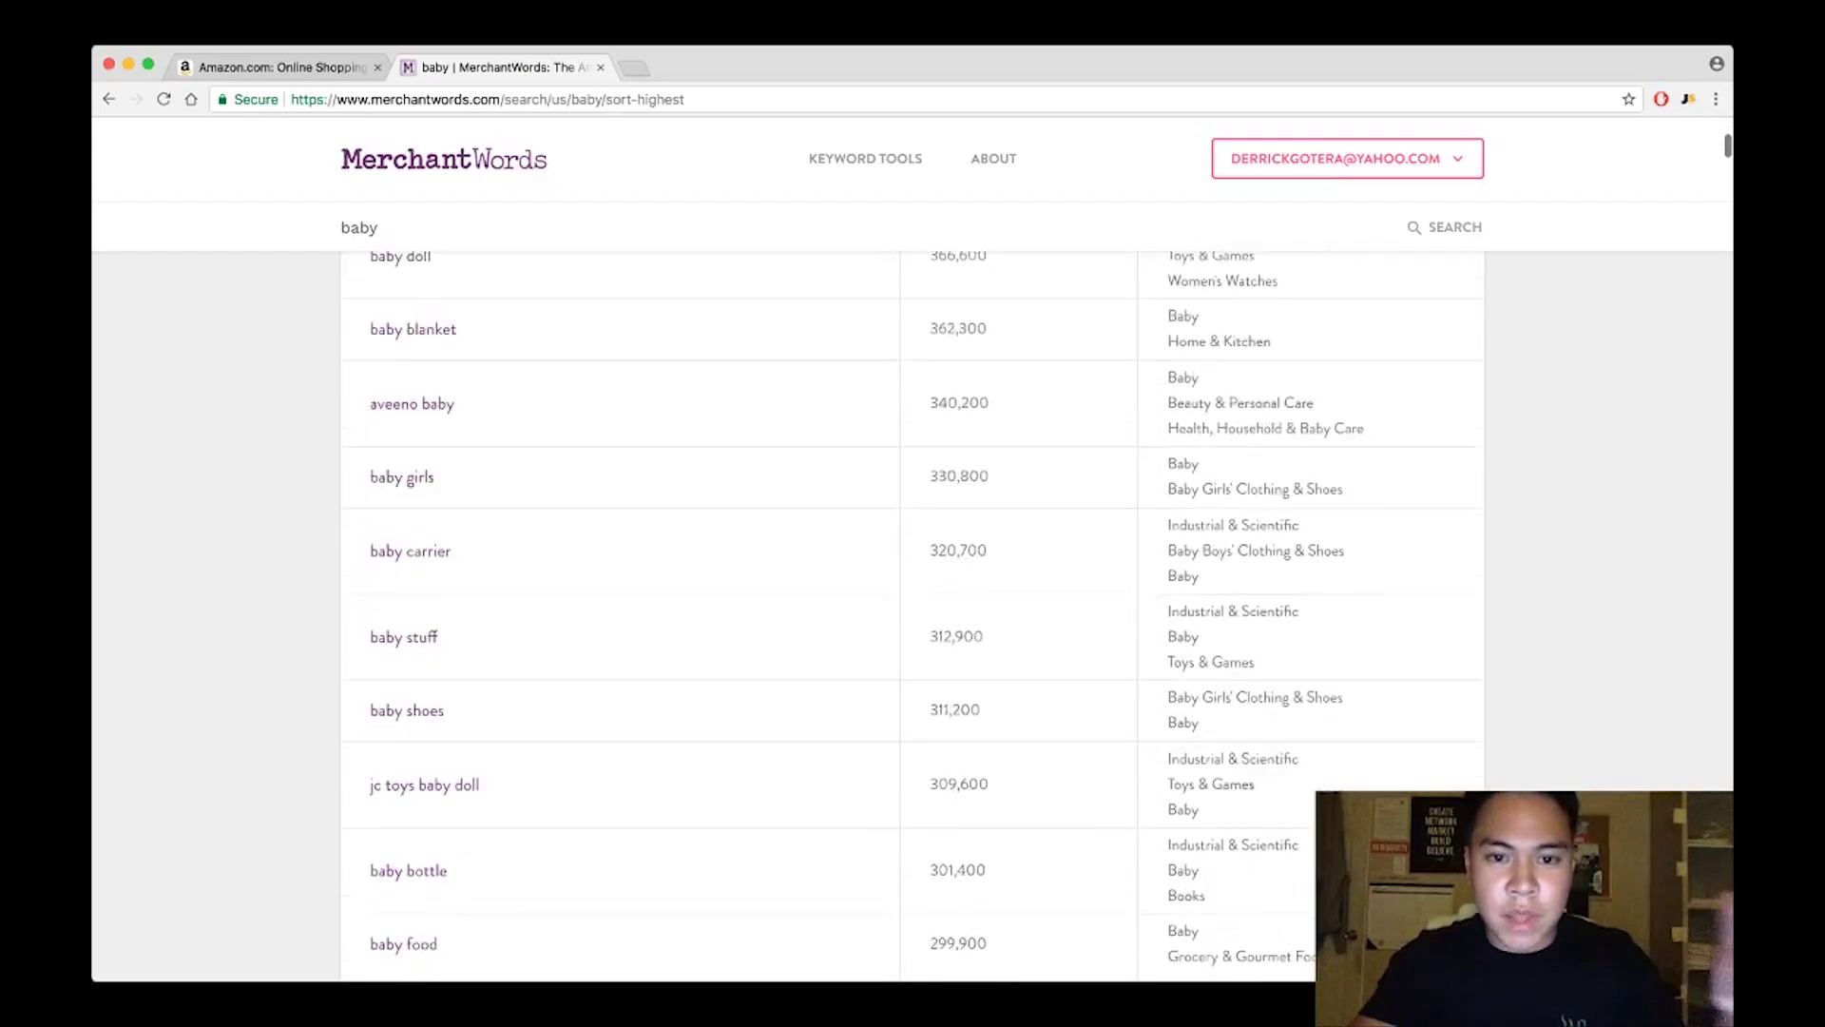
pyautogui.scroll(-15, 913, 618)
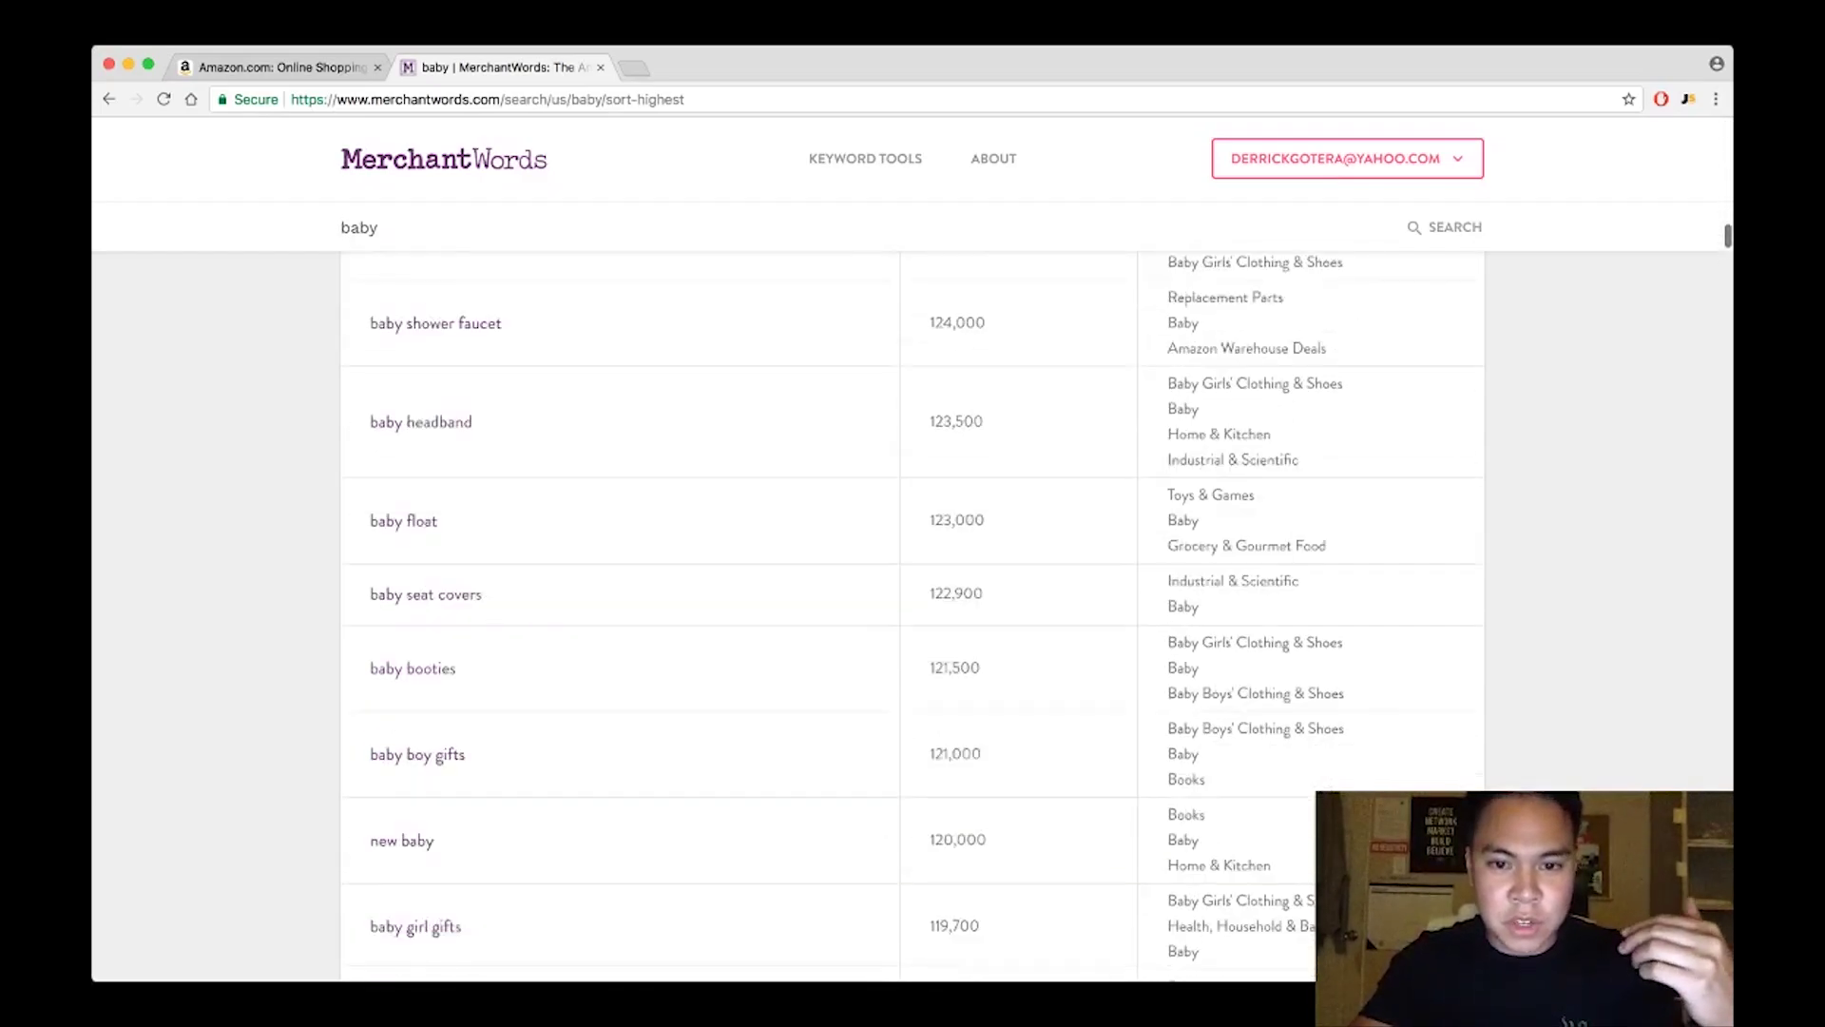
pyautogui.scroll(20, 913, 618)
pyautogui.scroll(20, 423, 571)
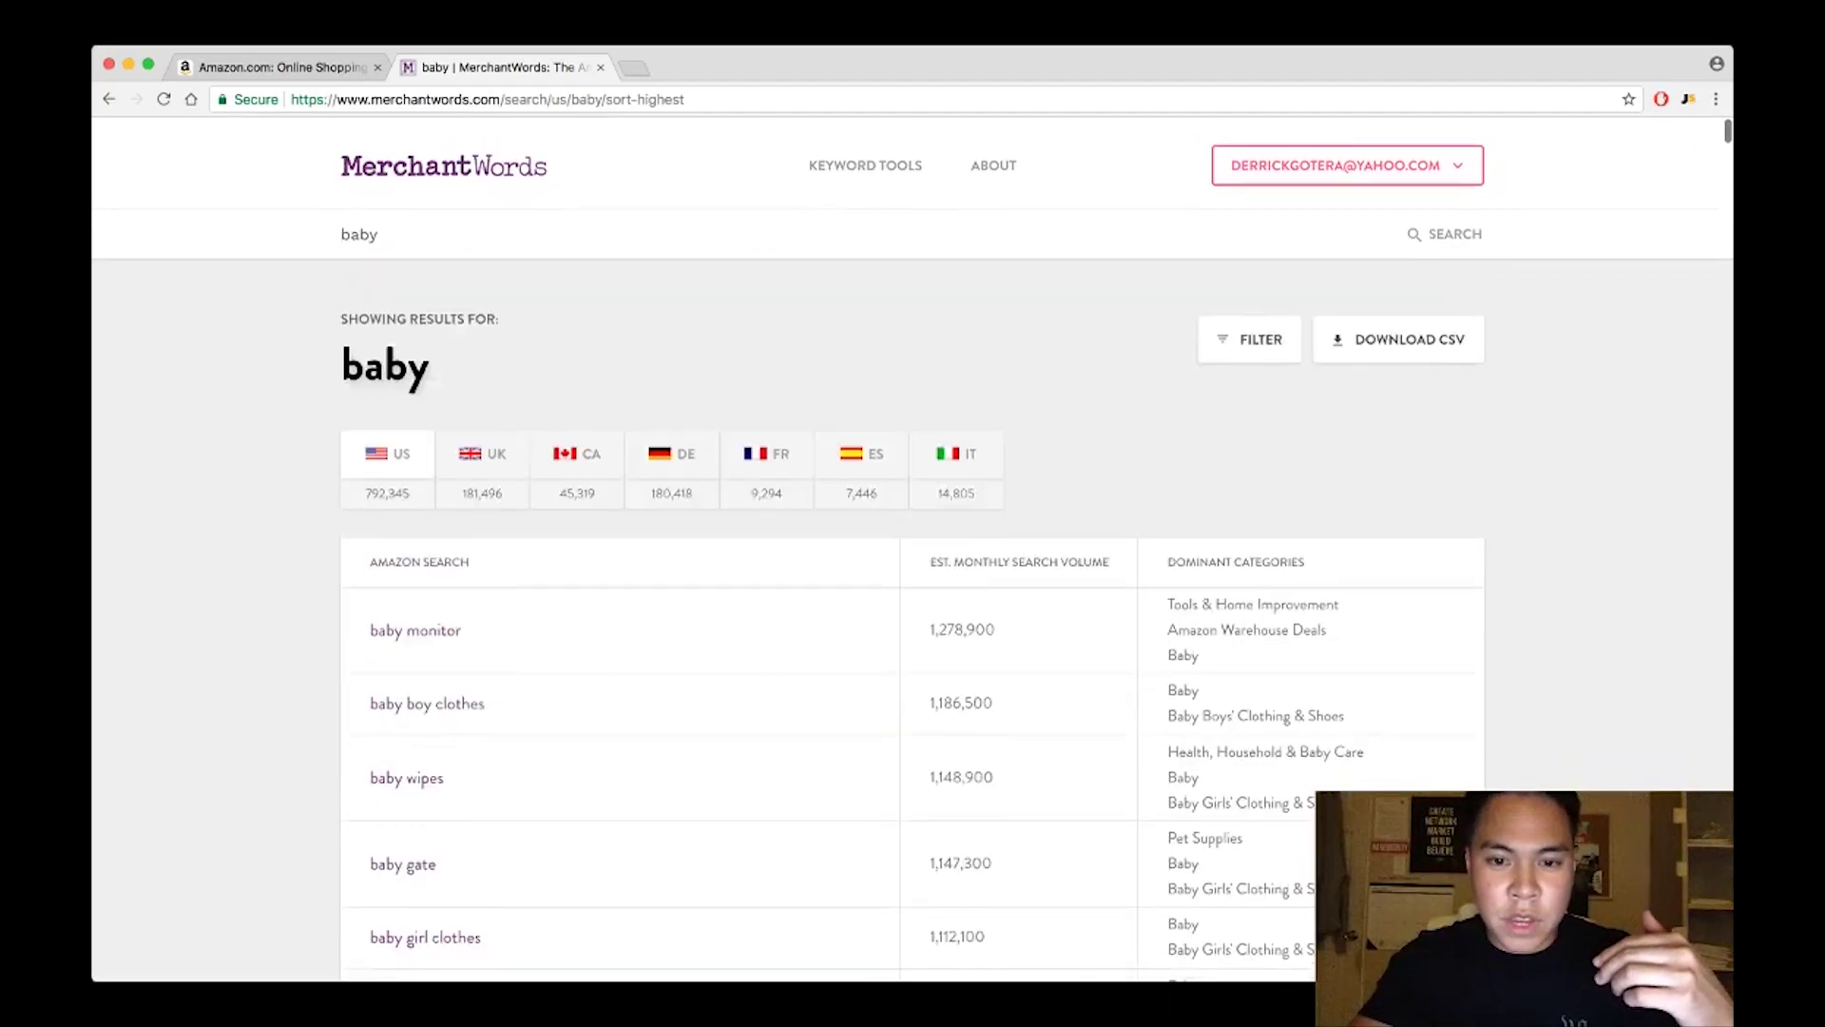
pyautogui.scroll(-2, 912, 618)
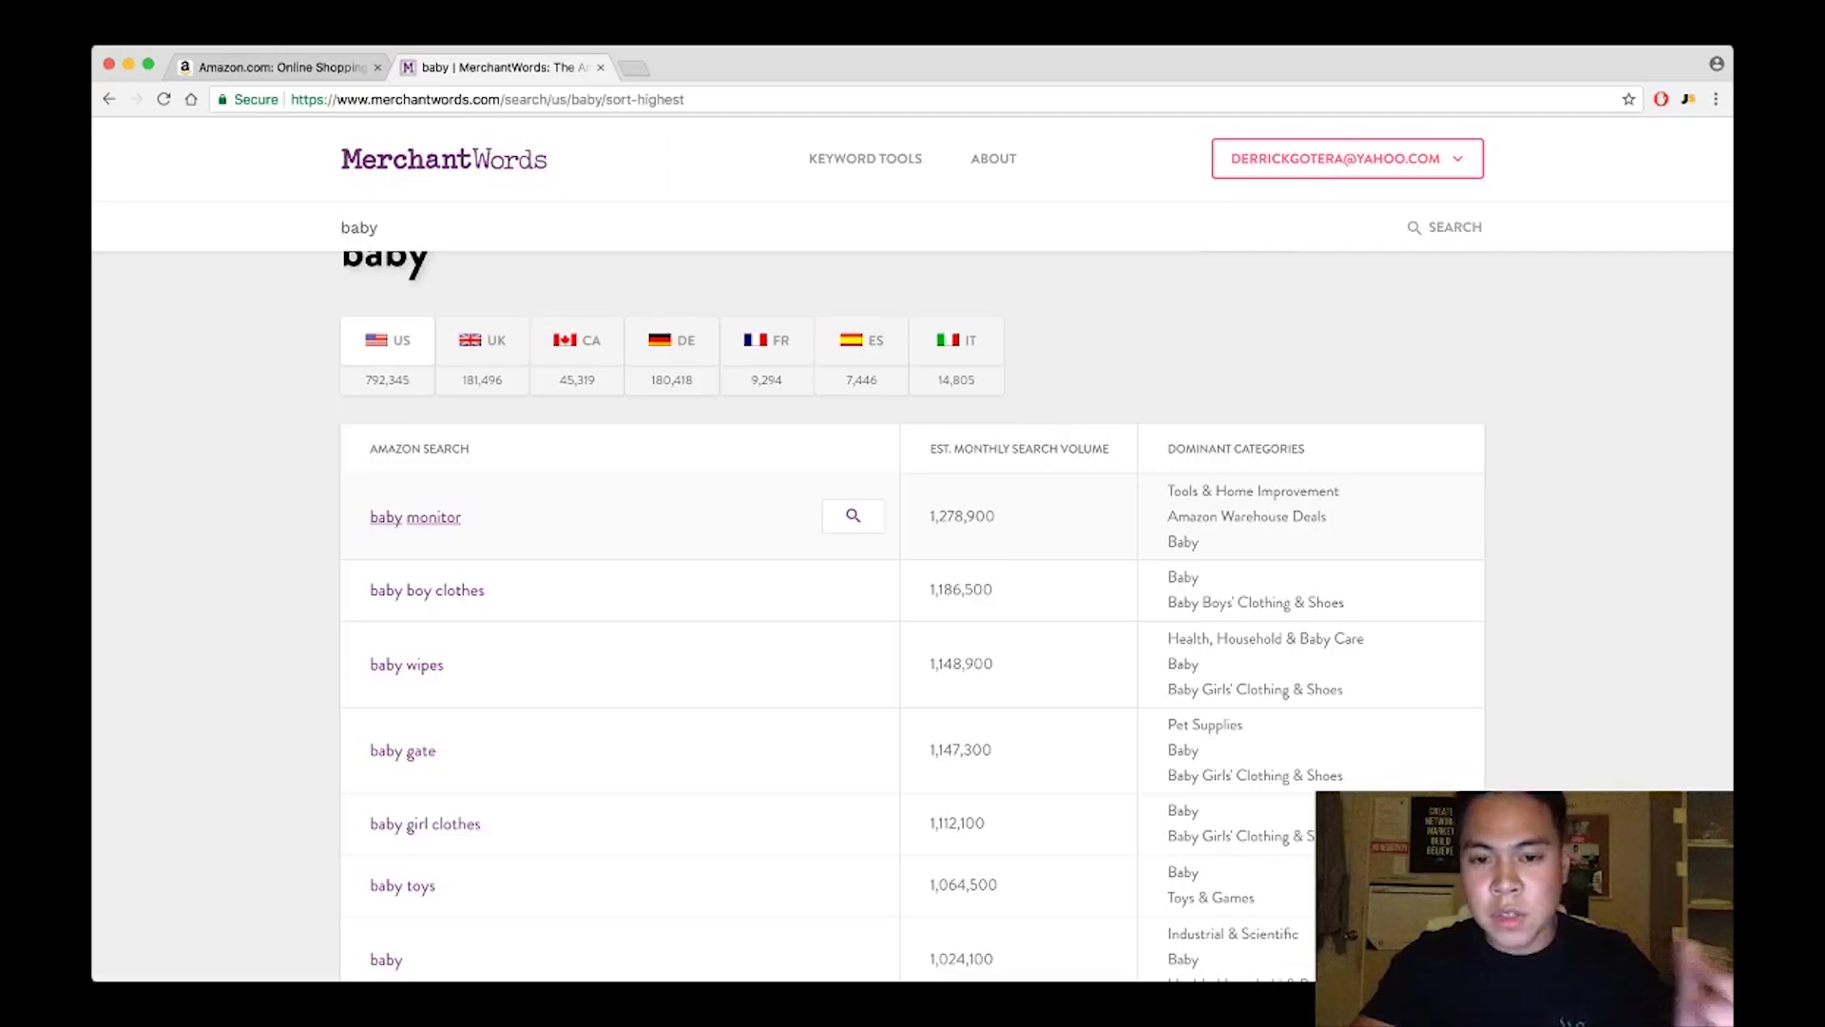
pyautogui.scroll(-2, 618, 518)
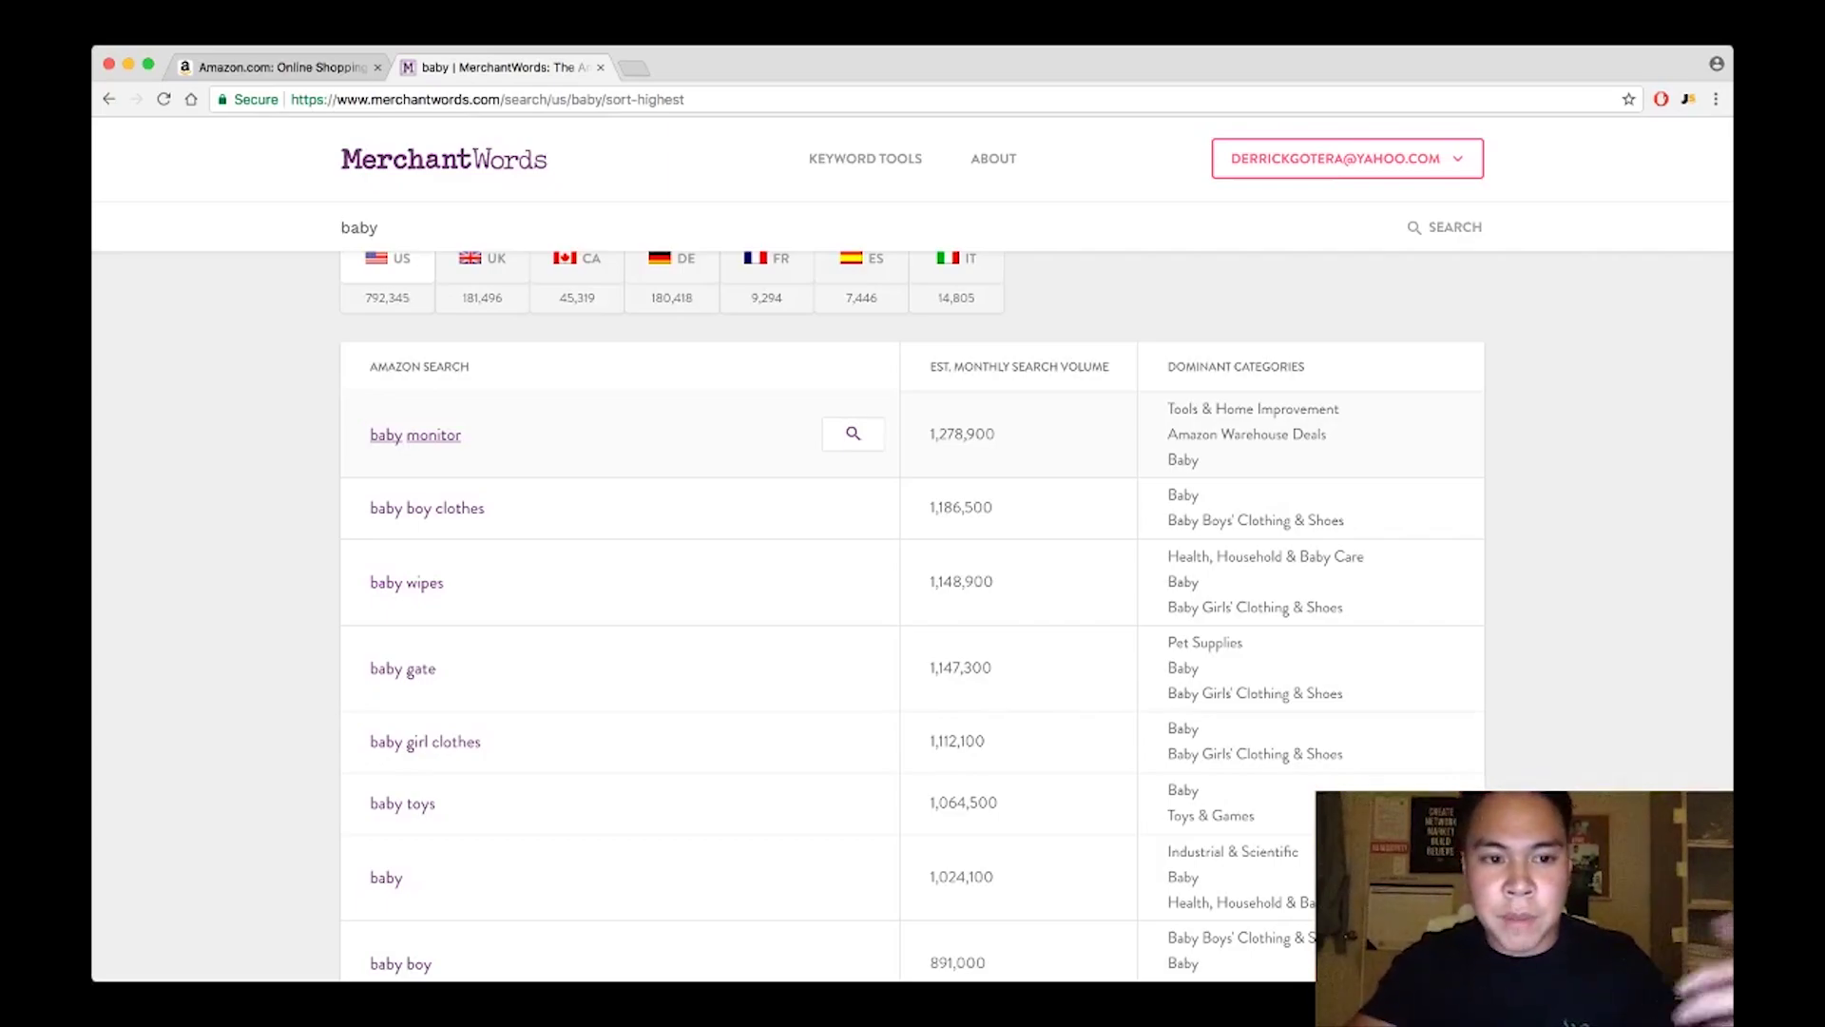
pyautogui.scroll(-2, 912, 618)
pyautogui.scroll(-2, 913, 618)
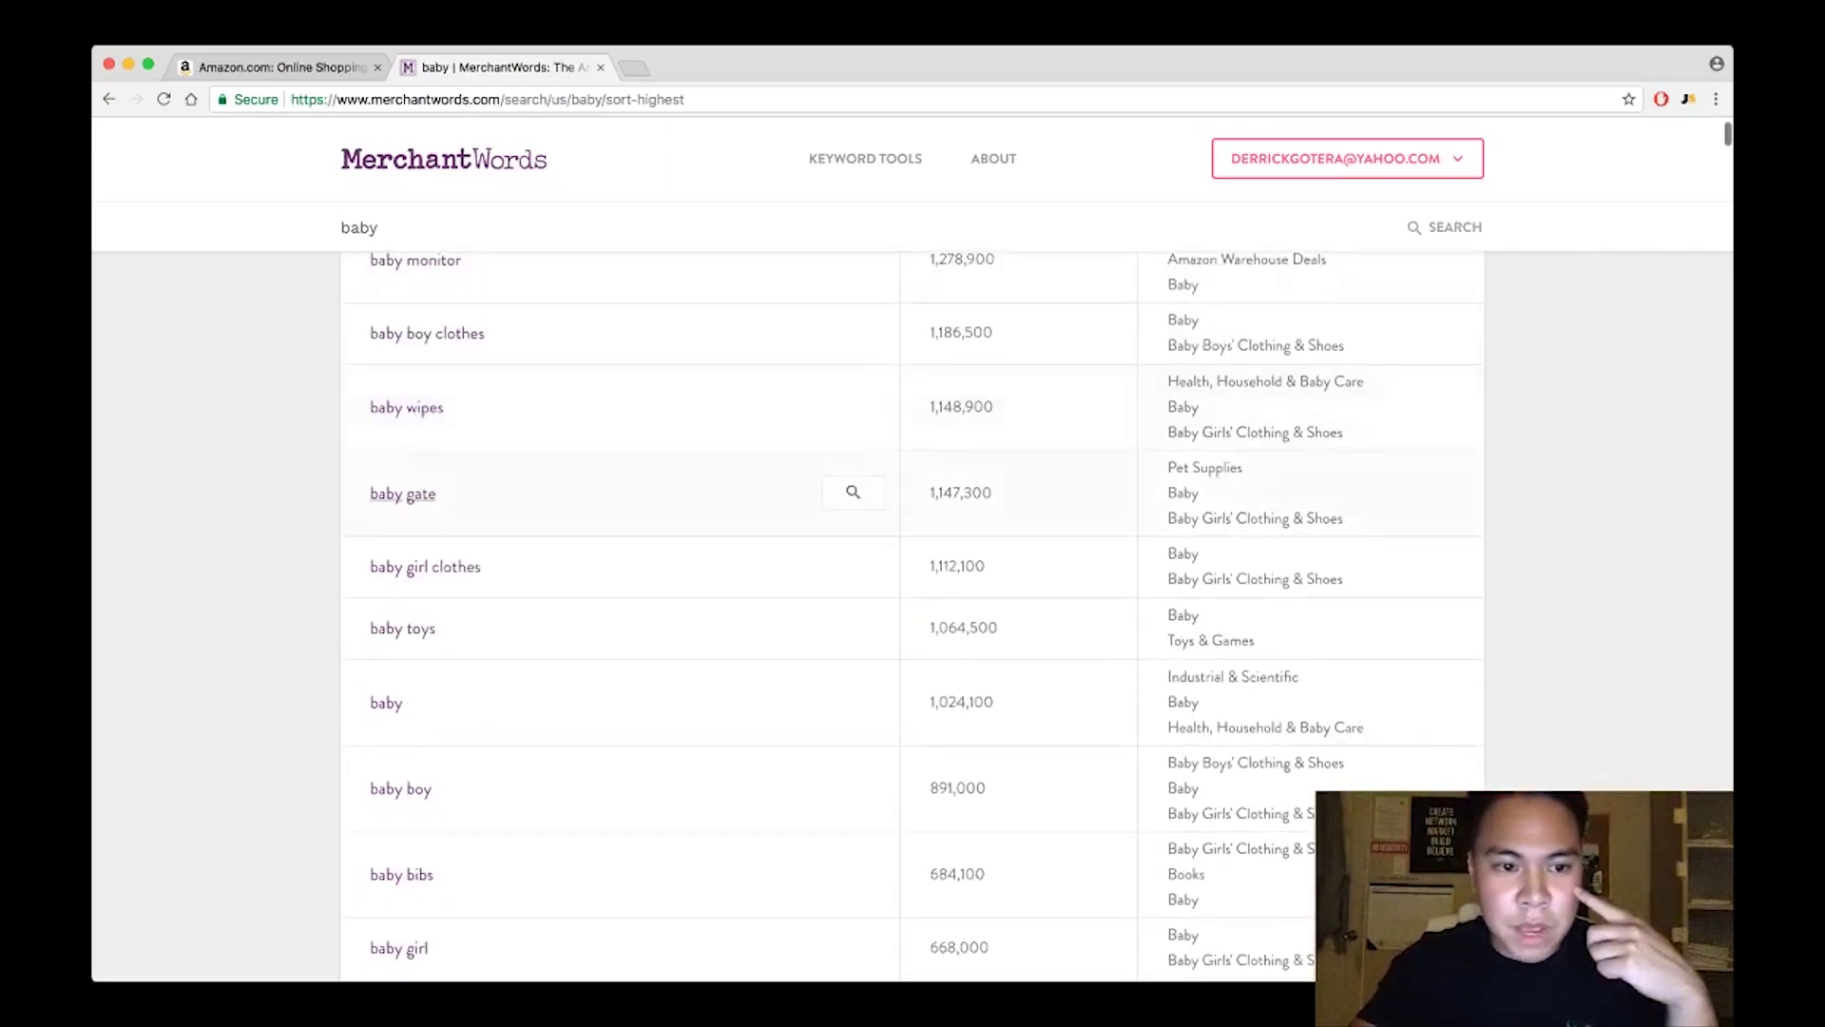
pyautogui.scroll(-15, 912, 618)
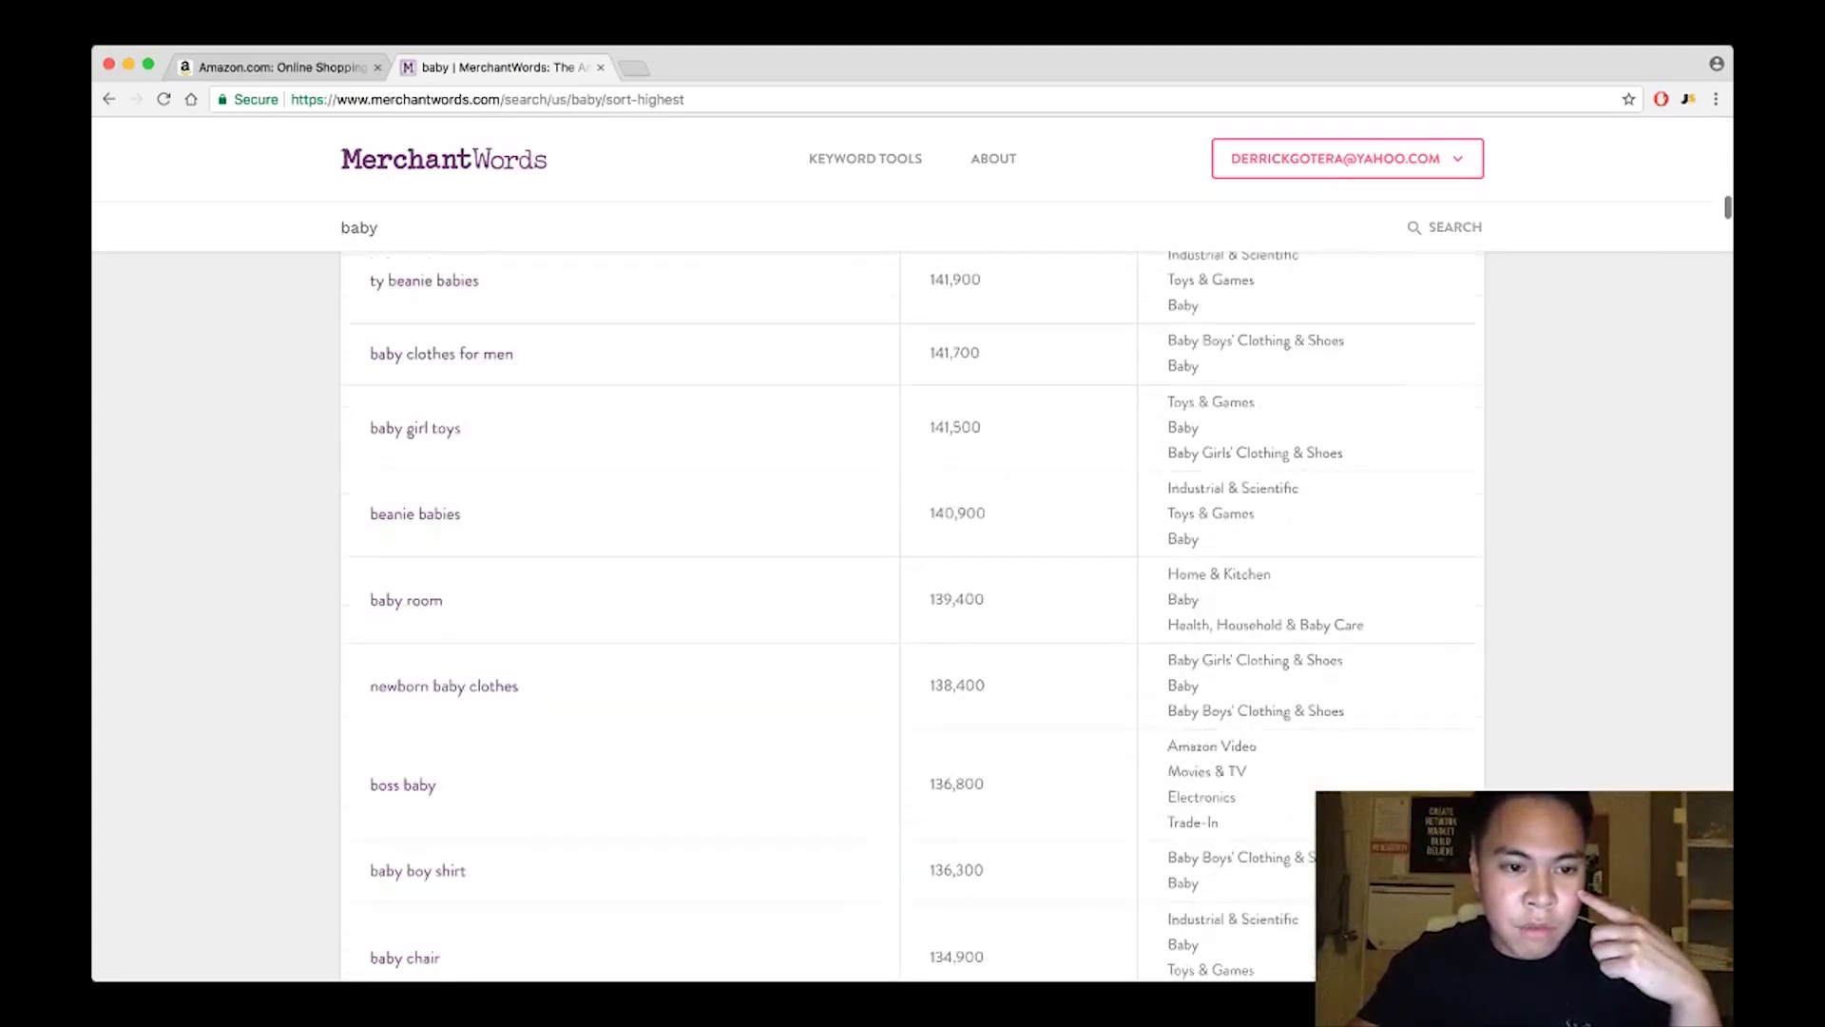
pyautogui.scroll(-10, 618, 453)
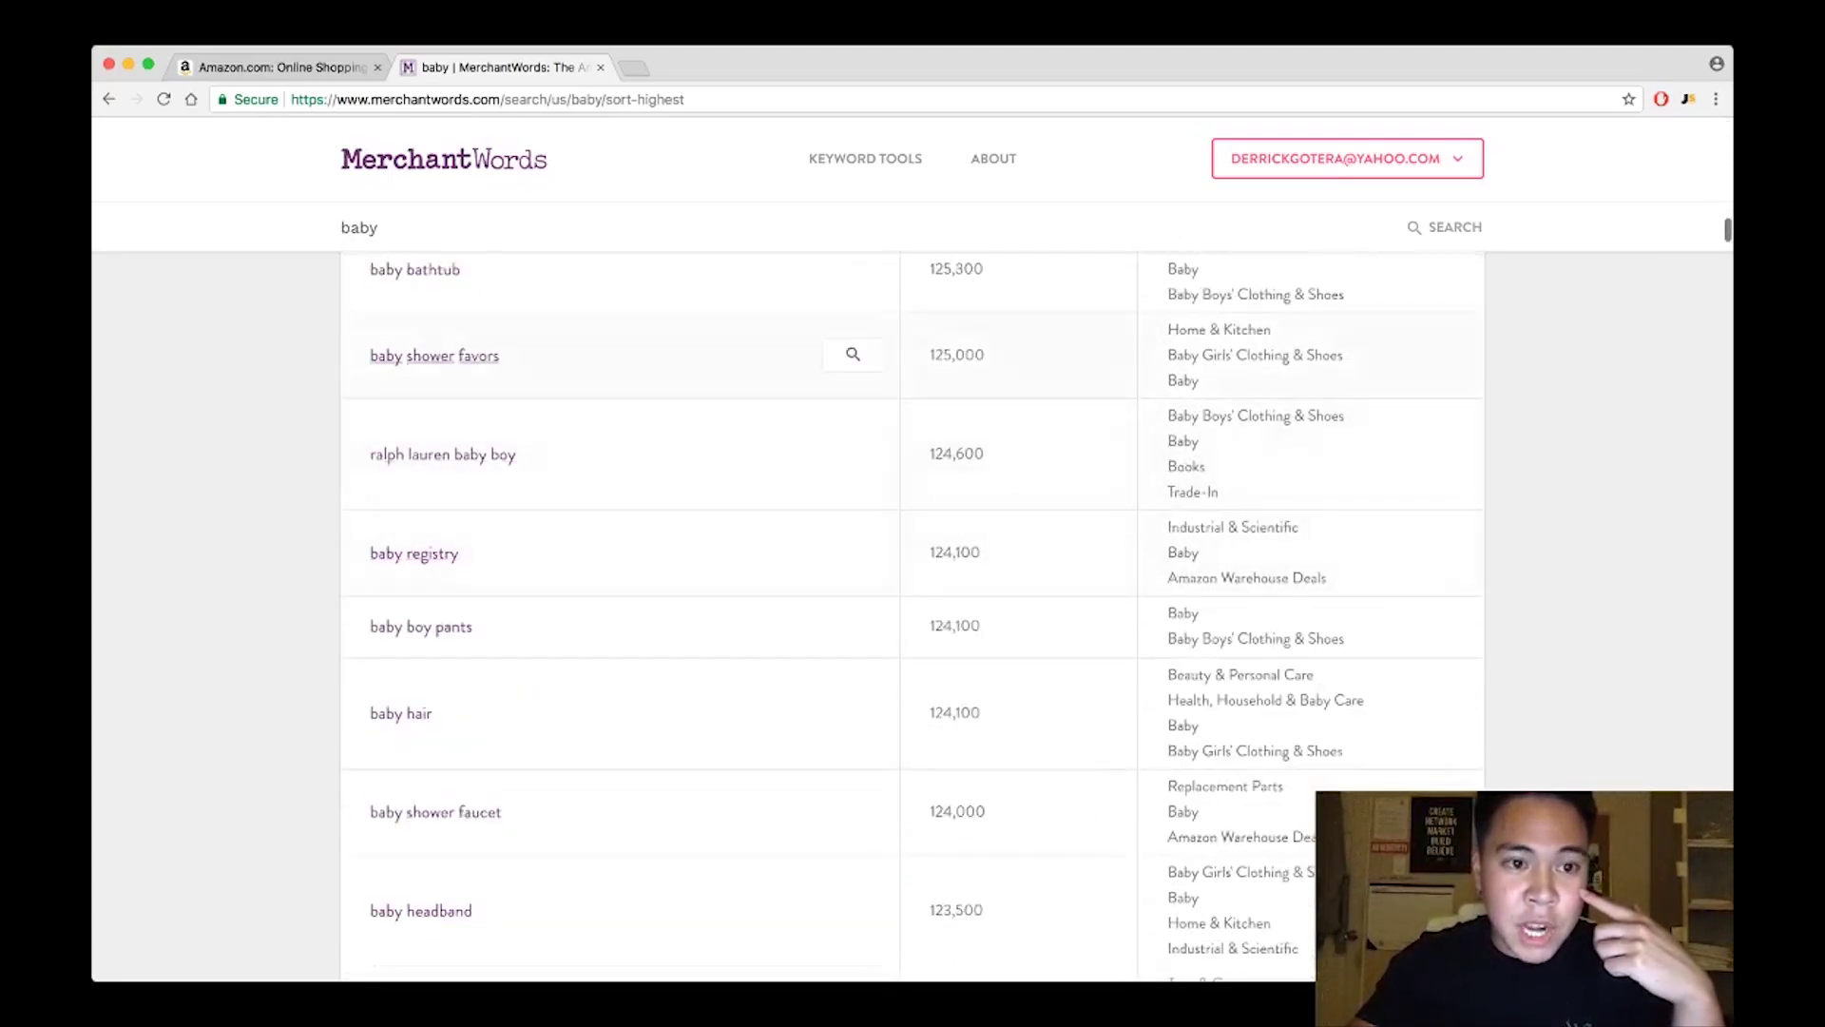
pyautogui.scroll(-8, 617, 399)
pyautogui.scroll(-3, 618, 399)
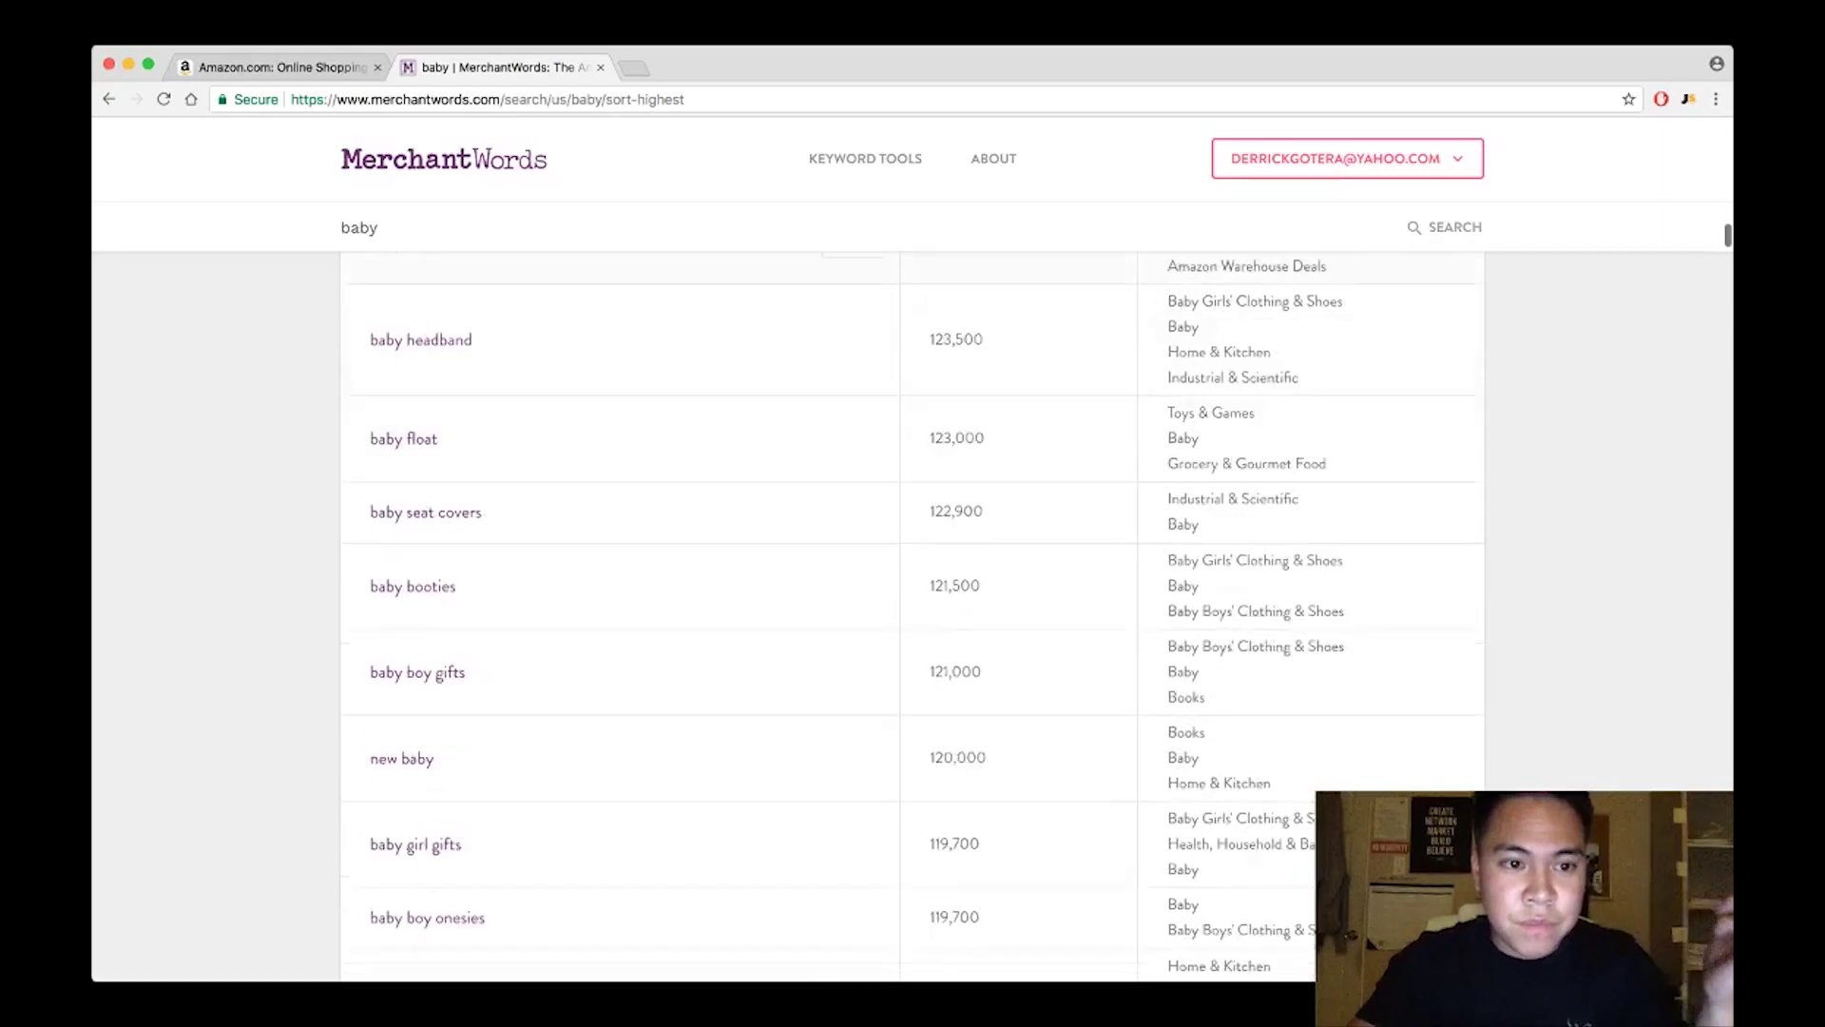
pyautogui.scroll(-2, 618, 447)
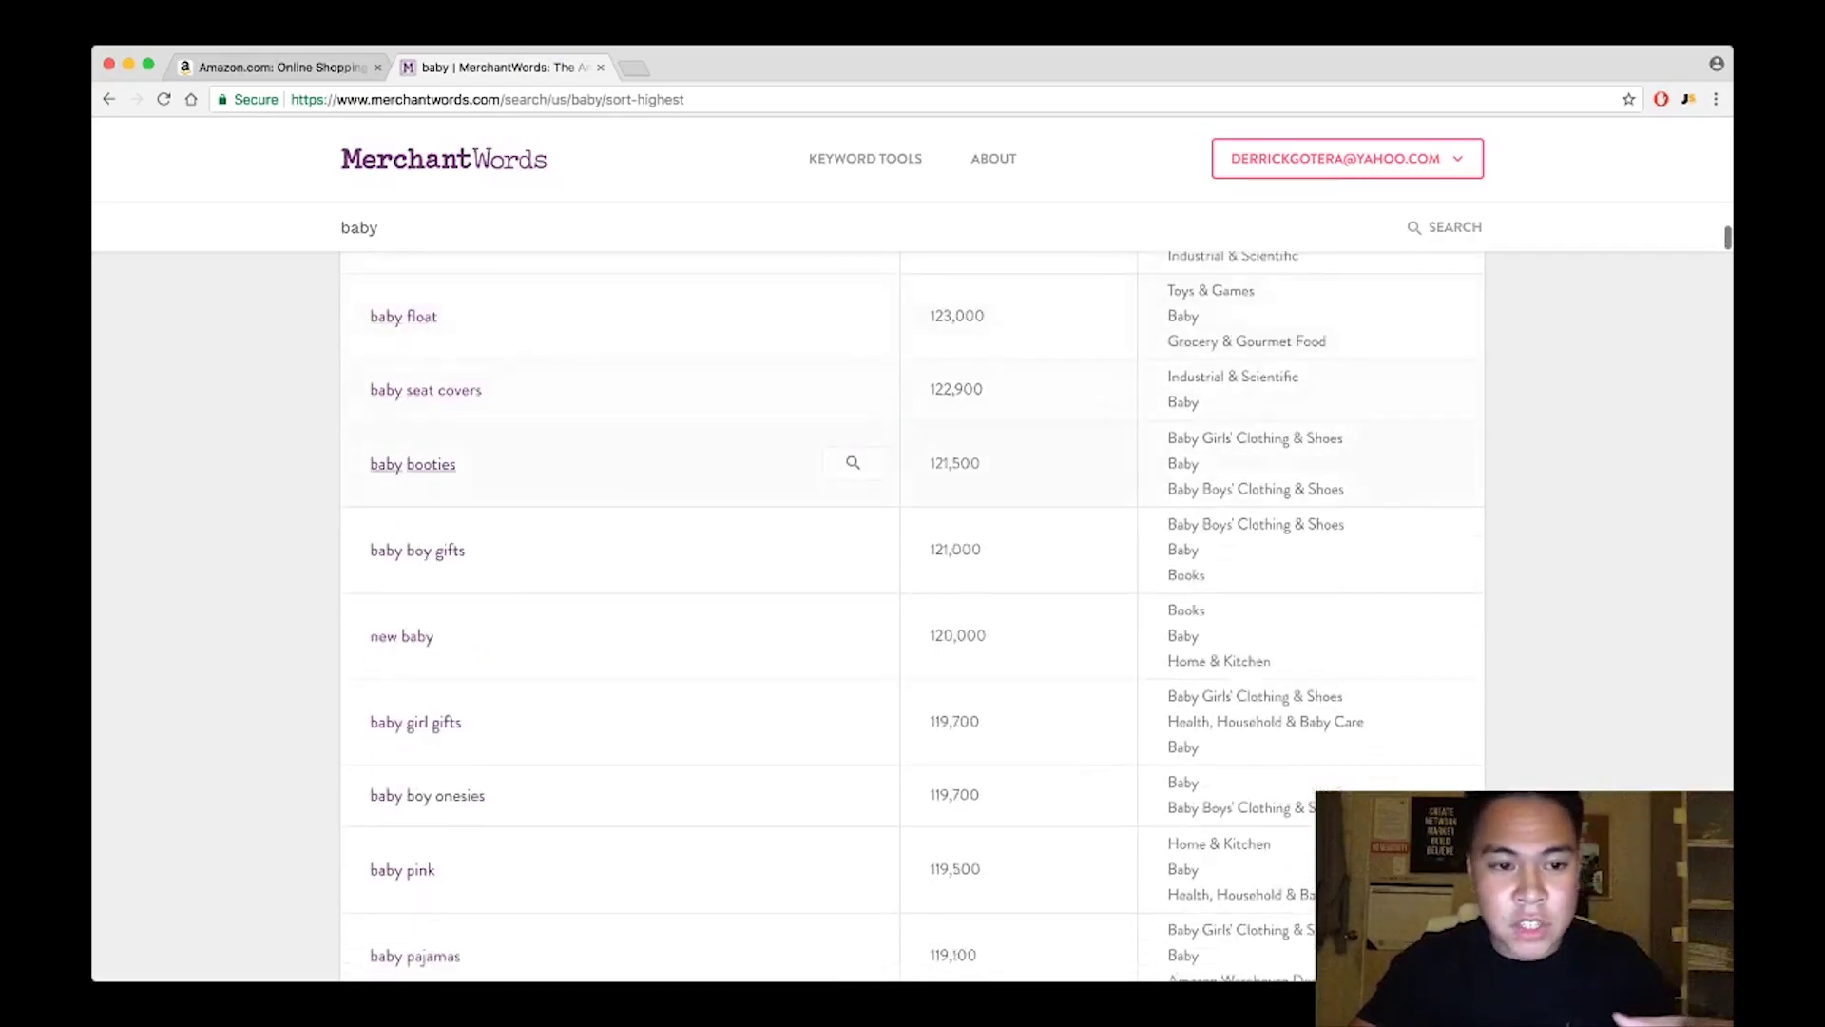
pyautogui.scroll(-10, 617, 485)
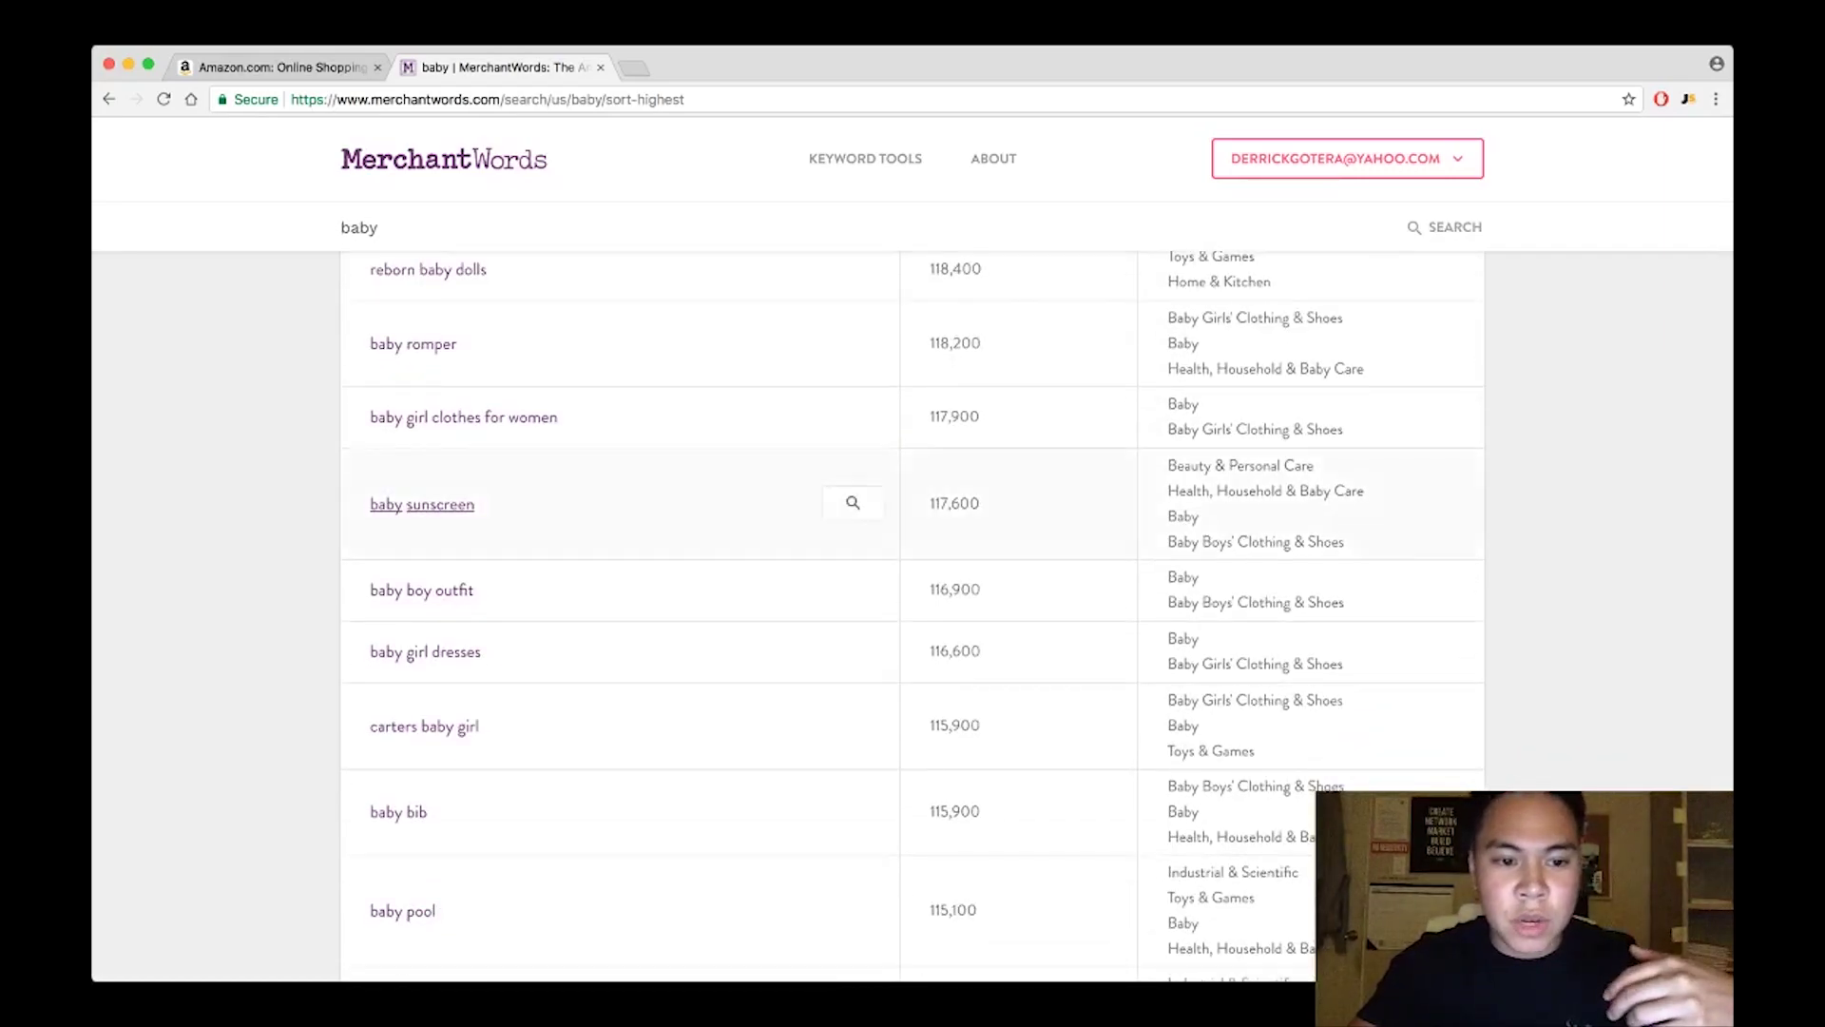
pyautogui.scroll(-8, 618, 513)
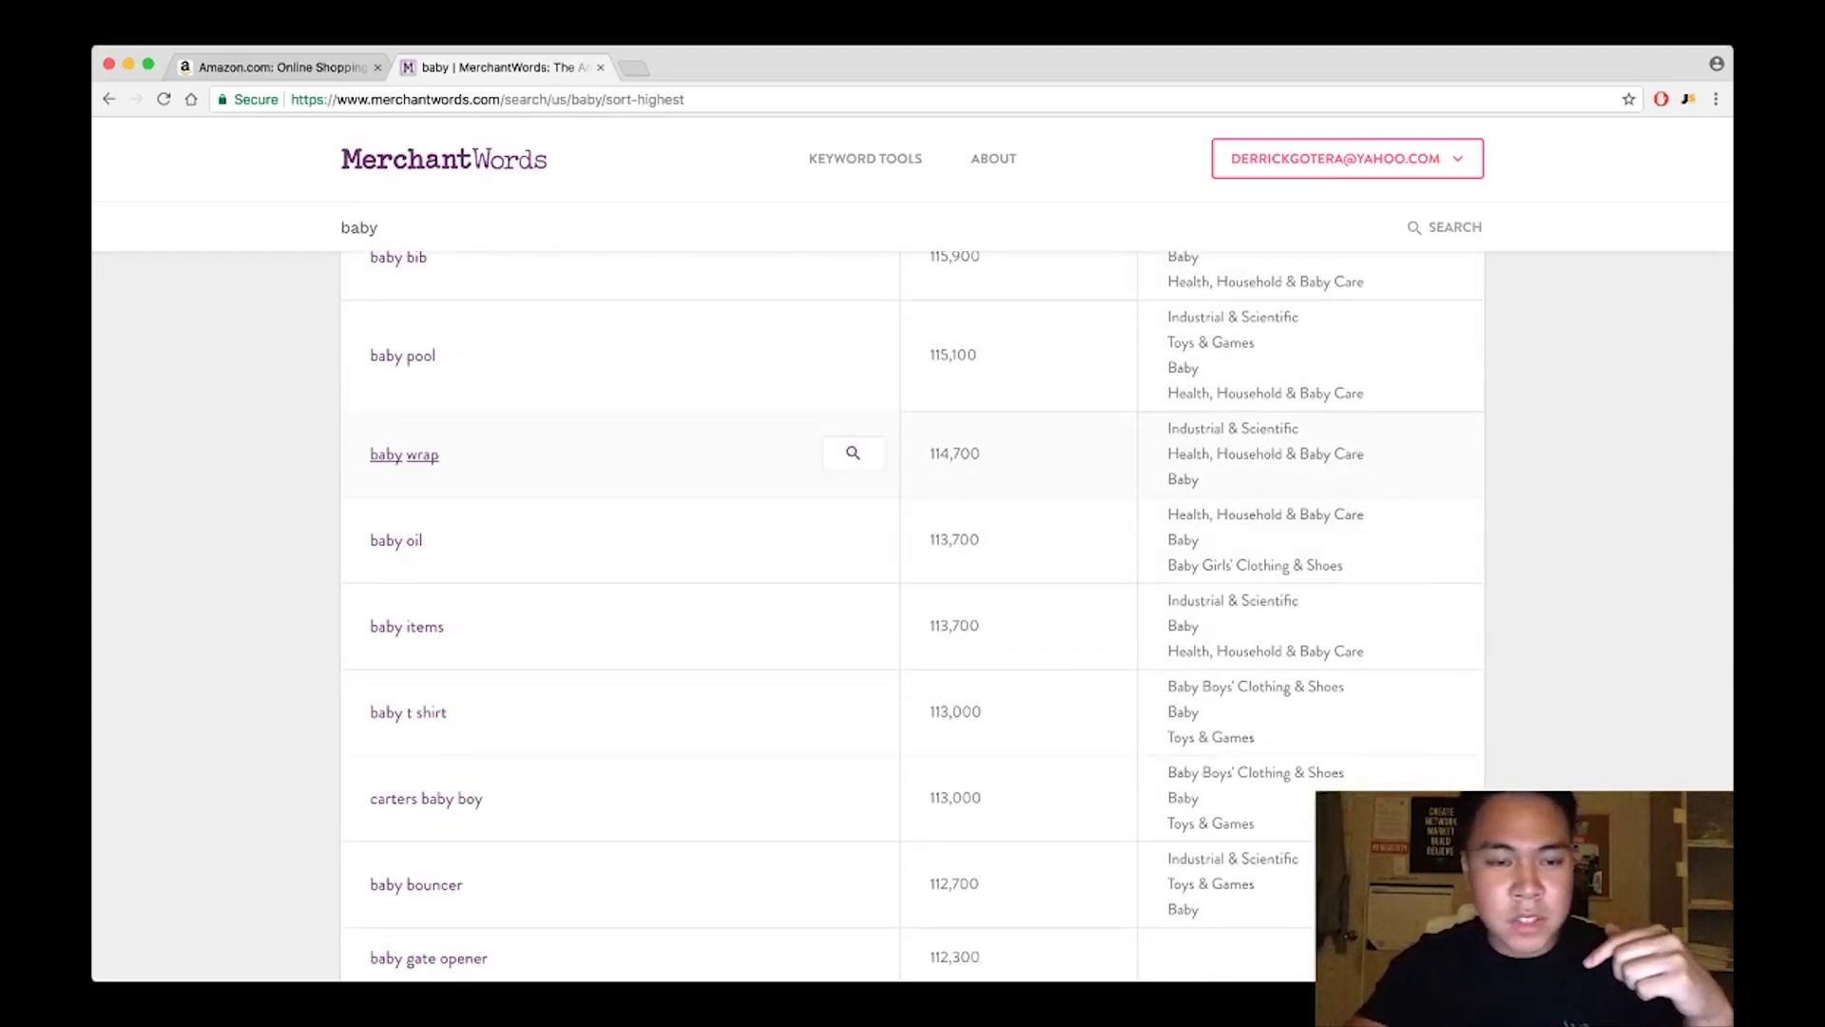
pyautogui.scroll(1, 618, 457)
pyautogui.scroll(2, 618, 428)
pyautogui.scroll(-15, 618, 427)
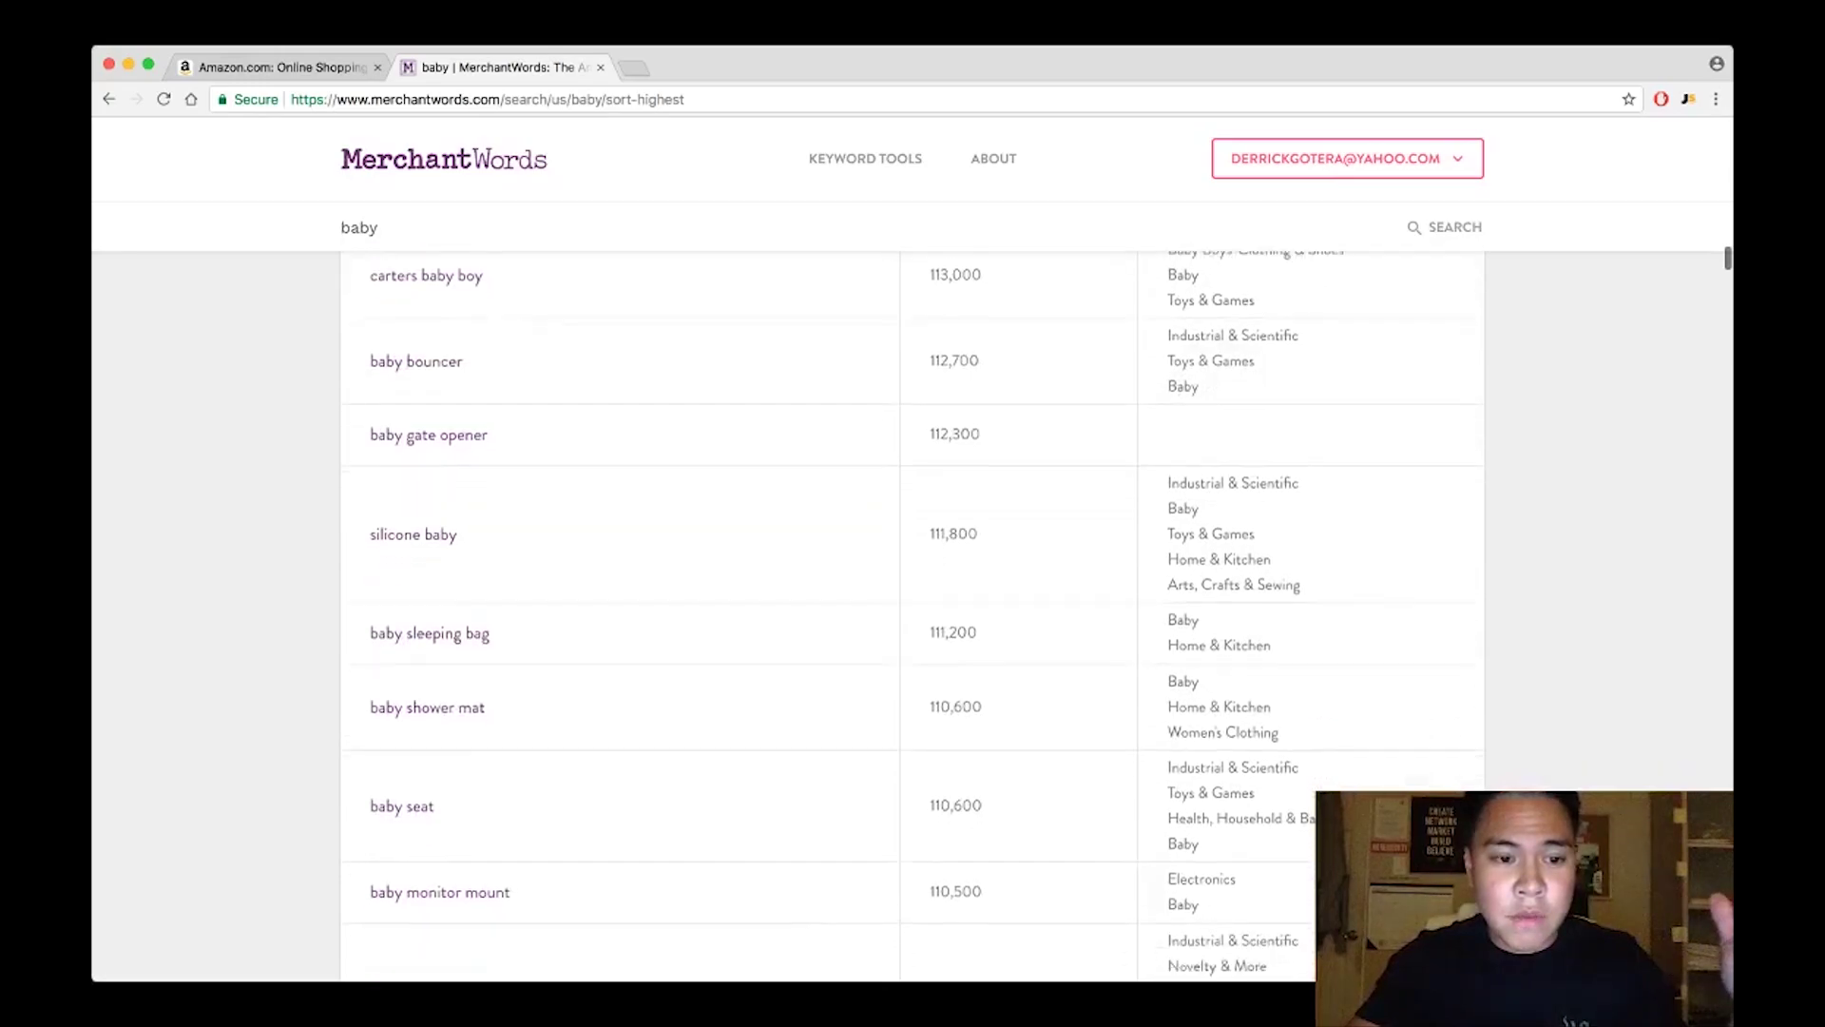
pyautogui.scroll(9, 409, 480)
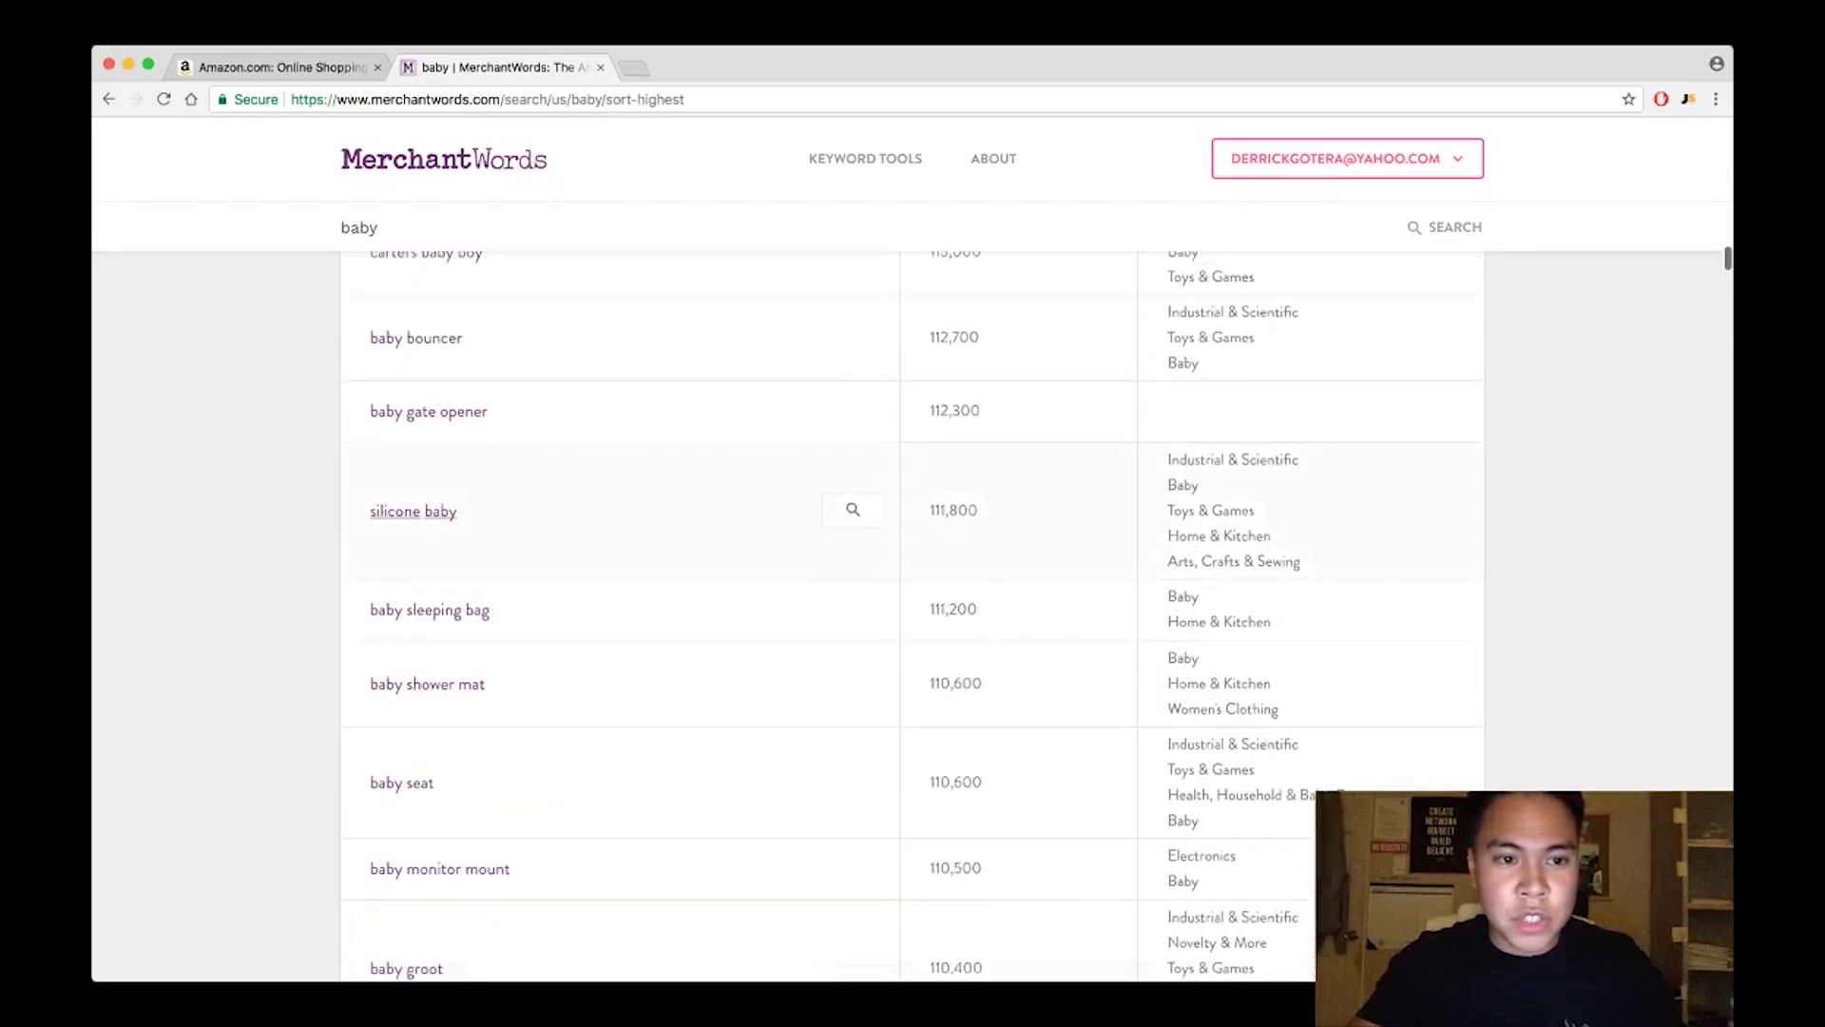
pyautogui.scroll(2, 409, 608)
pyautogui.scroll(-2, 409, 447)
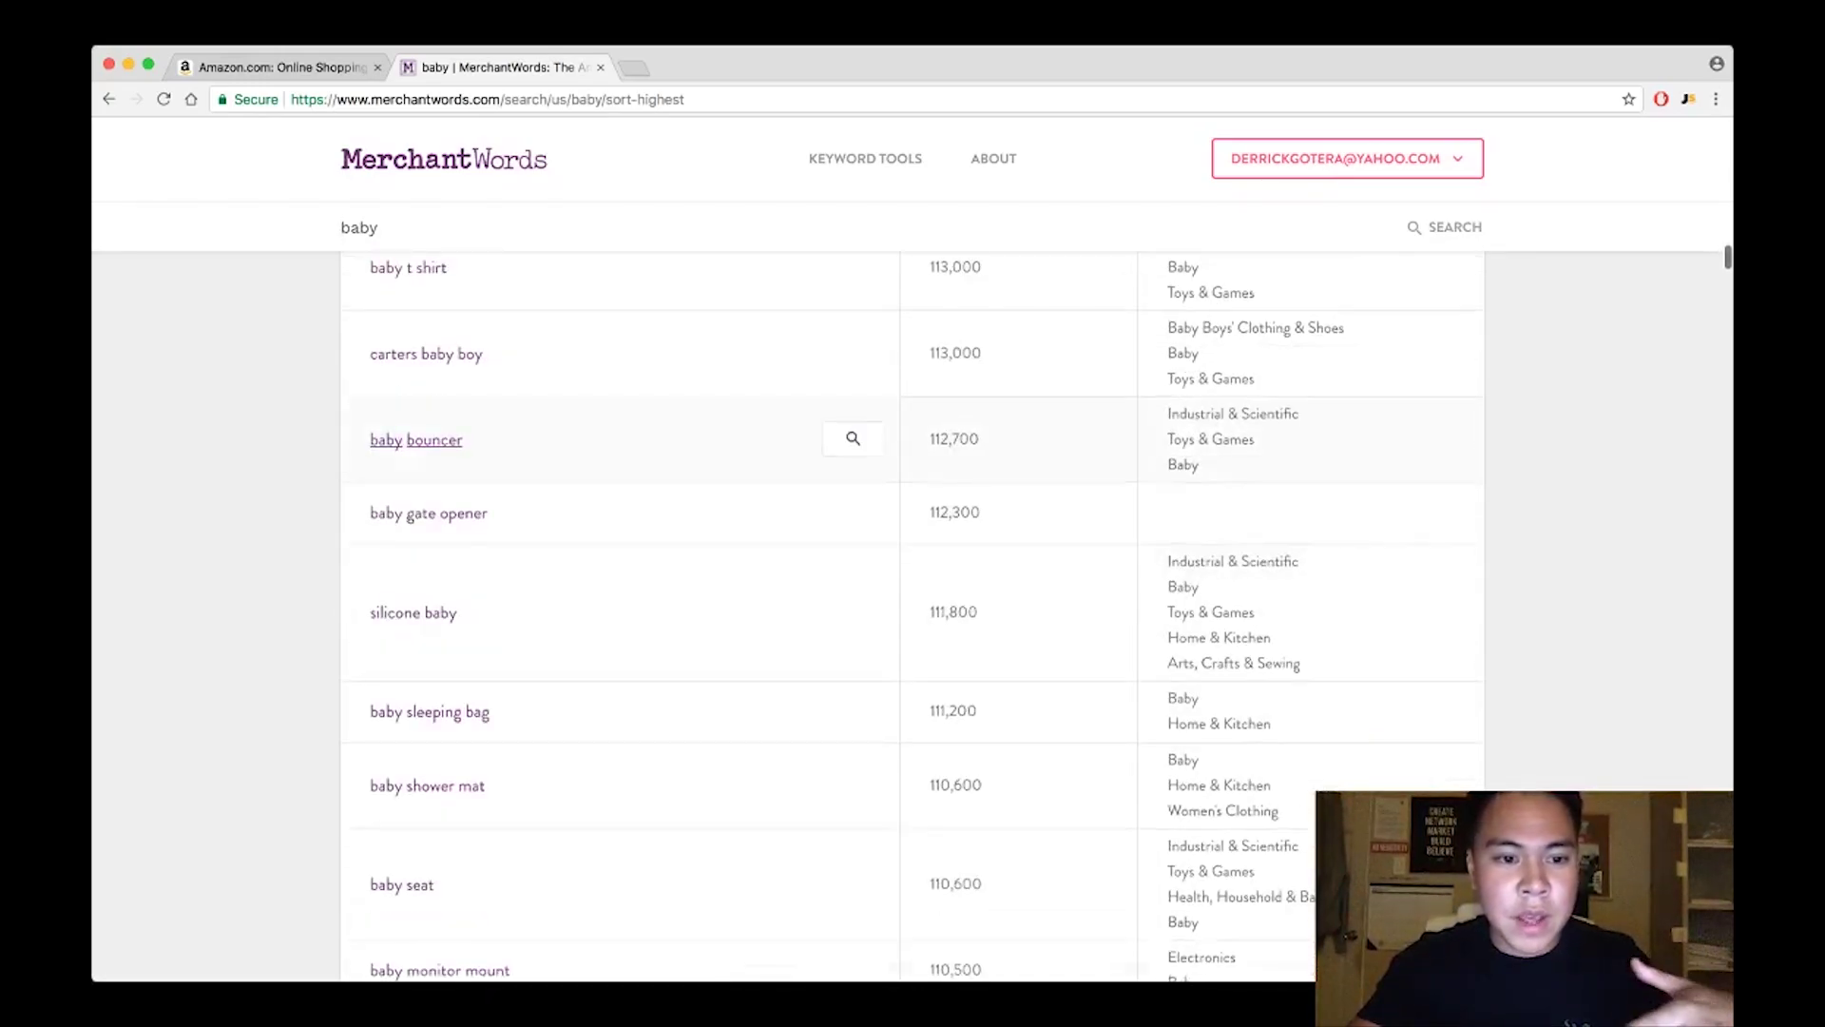
pyautogui.scroll(2, 409, 475)
pyautogui.scroll(-3, 409, 475)
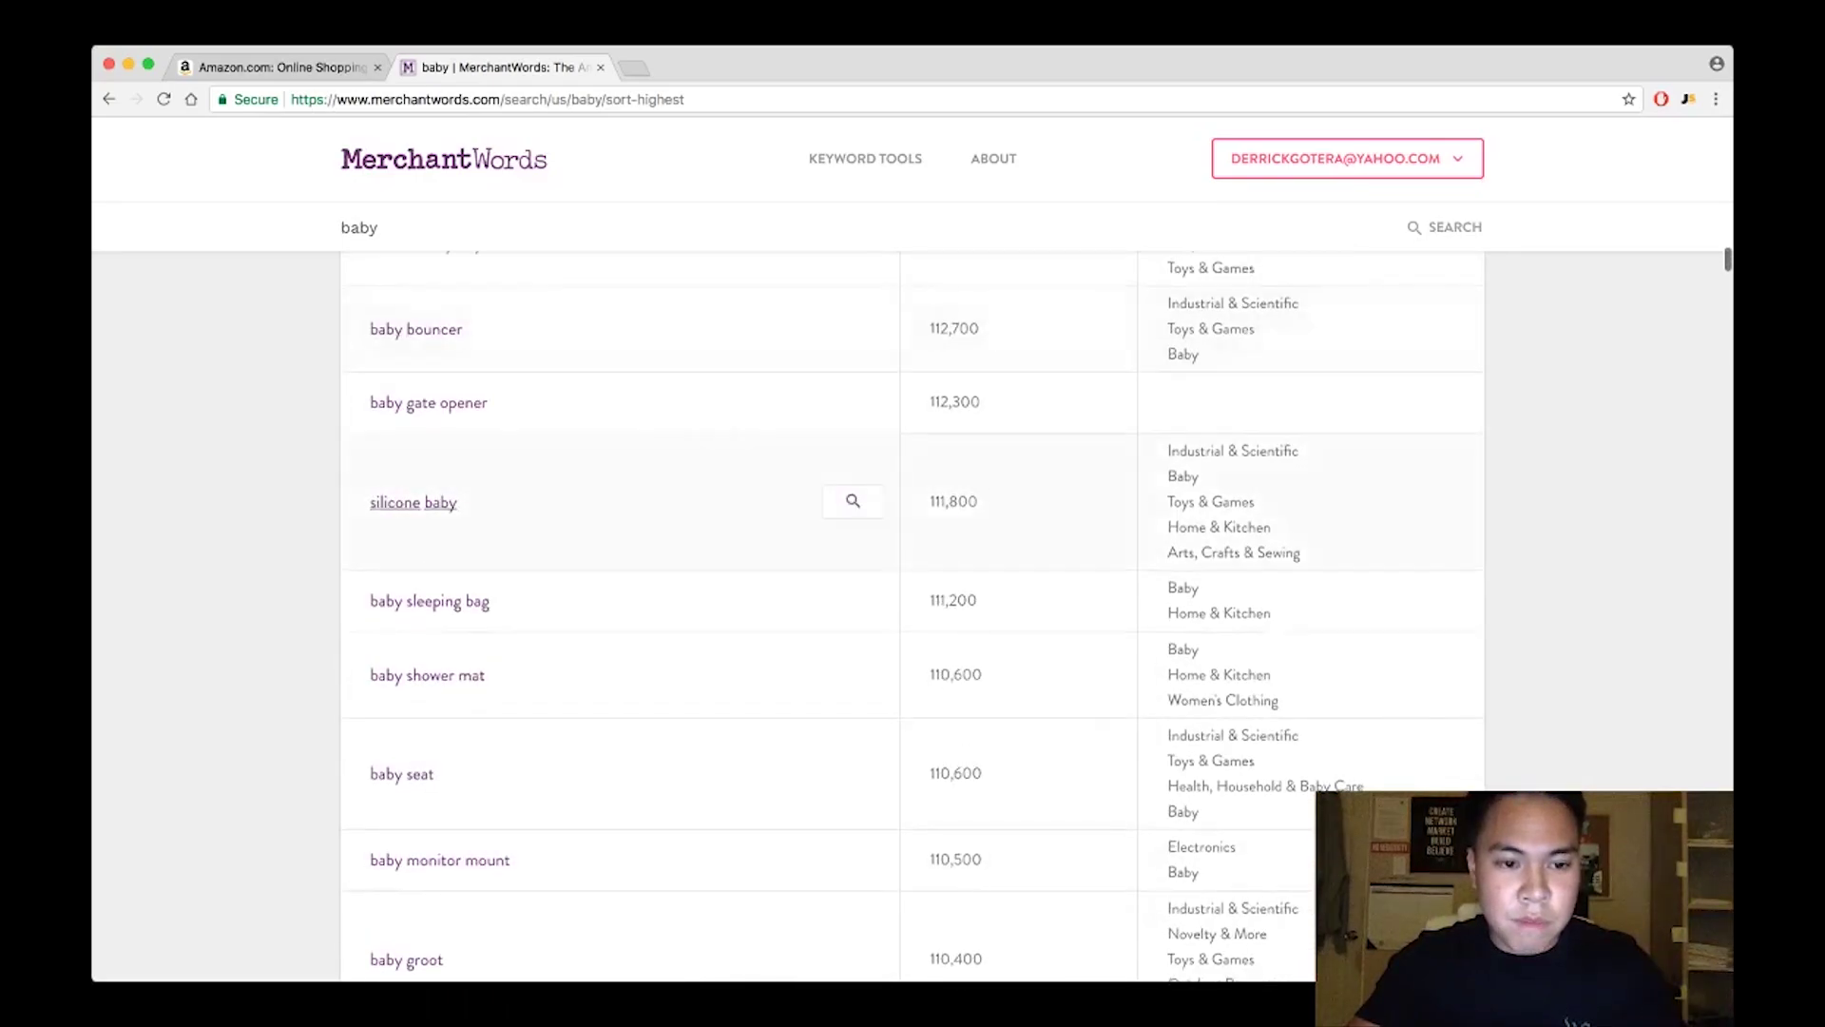
pyautogui.moveTo(490, 600); pyautogui.dragTo(370, 601)
pyautogui.press('super+c')
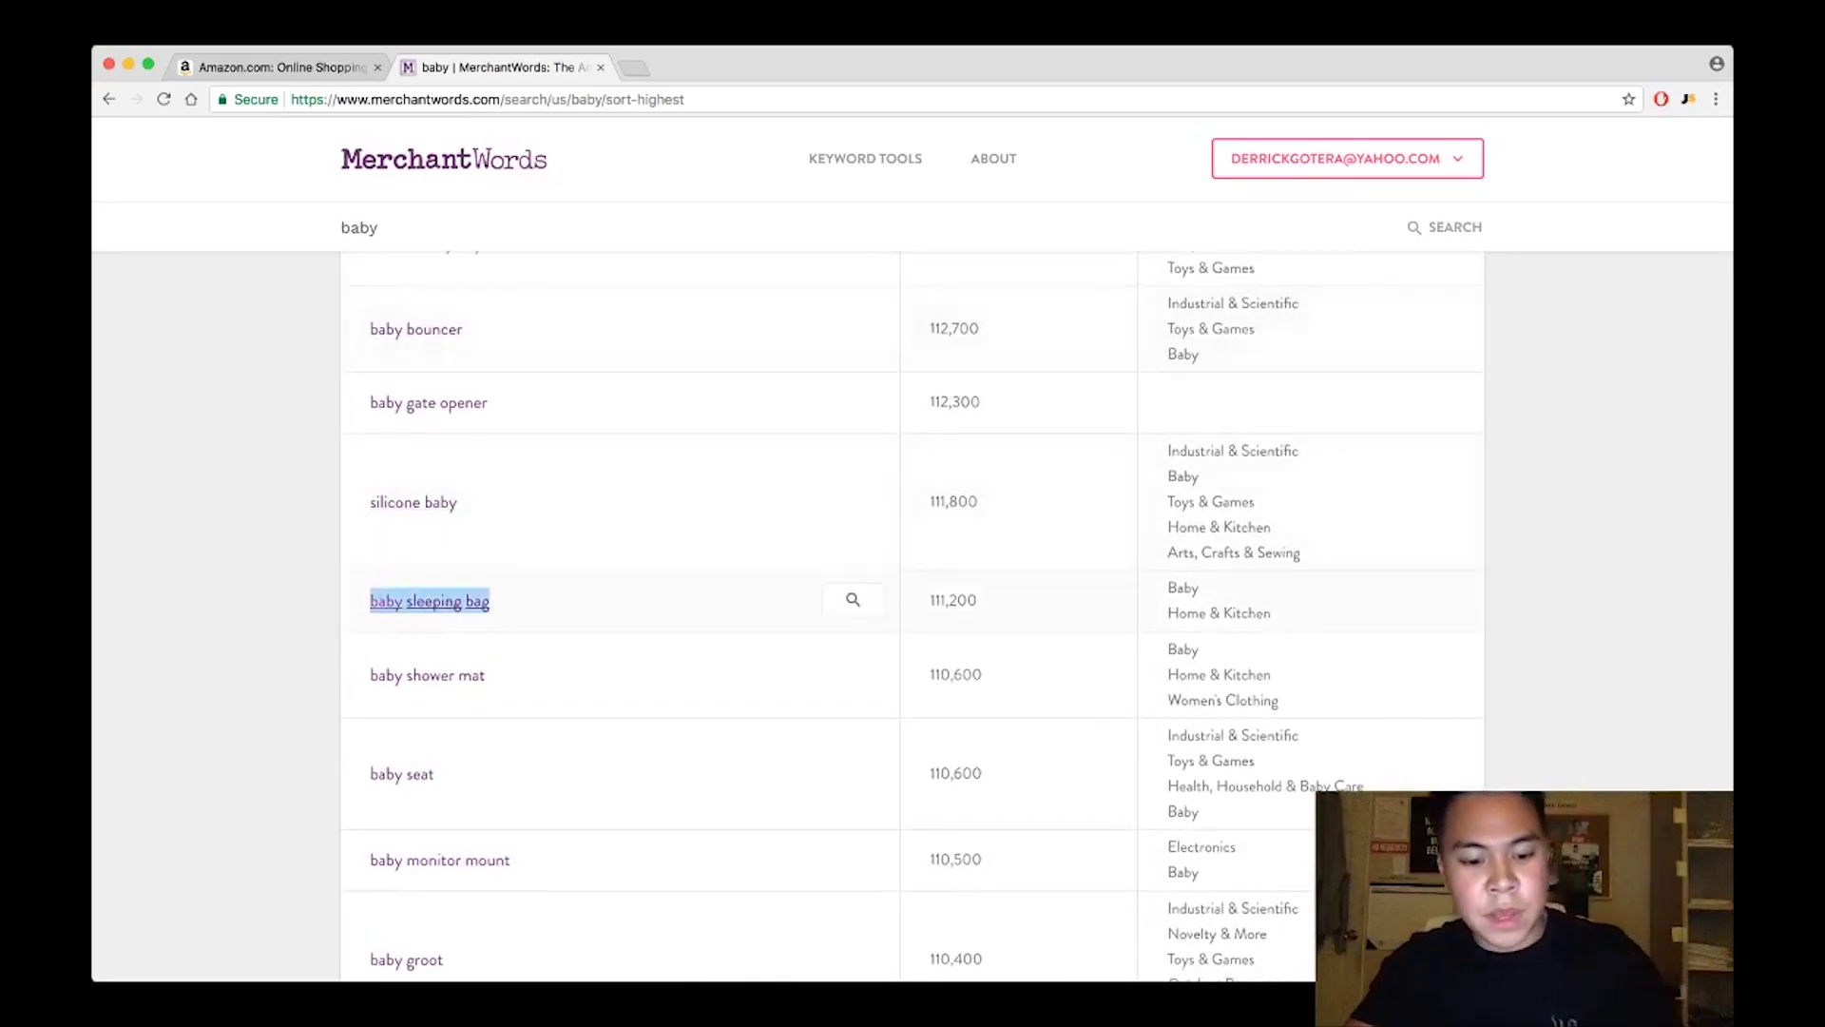
# Step: Search Amazon for 'baby sleeping bag', view its Jungle Scout sales estimates, then return to MerchantWords
pyautogui.click(276, 67)
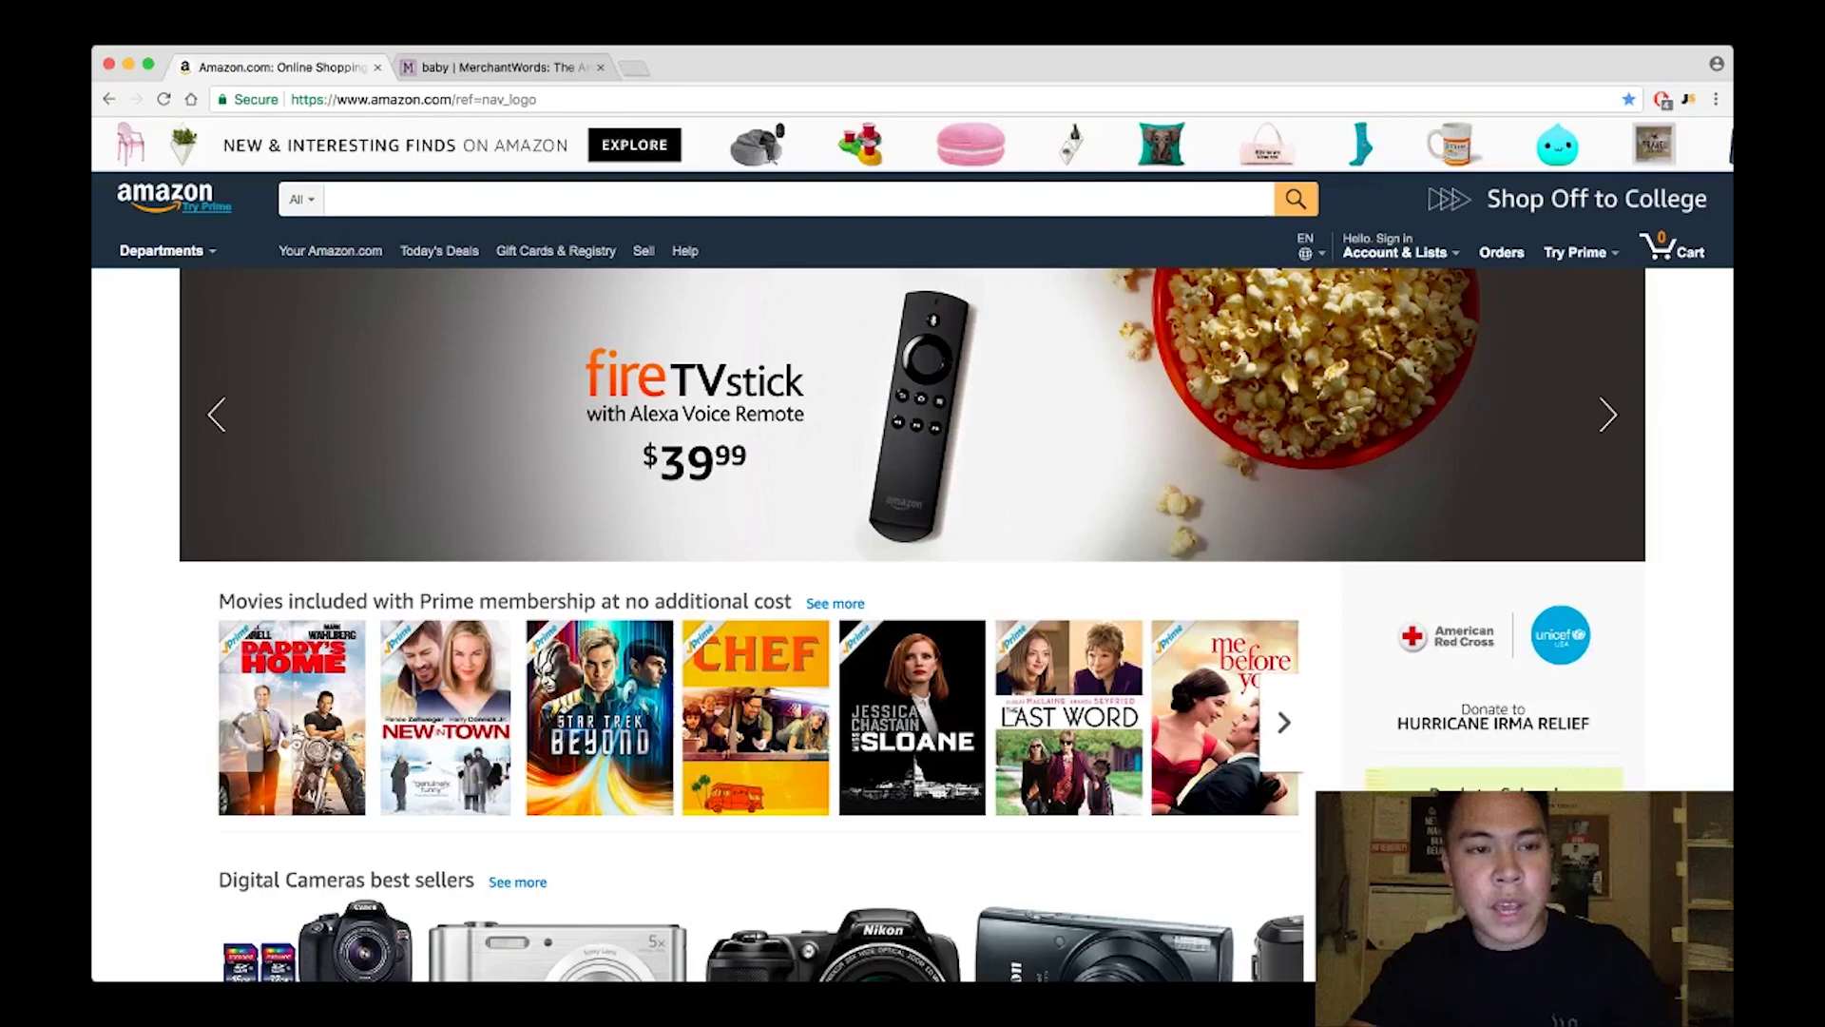
pyautogui.press('super+v')
pyautogui.press('Return')
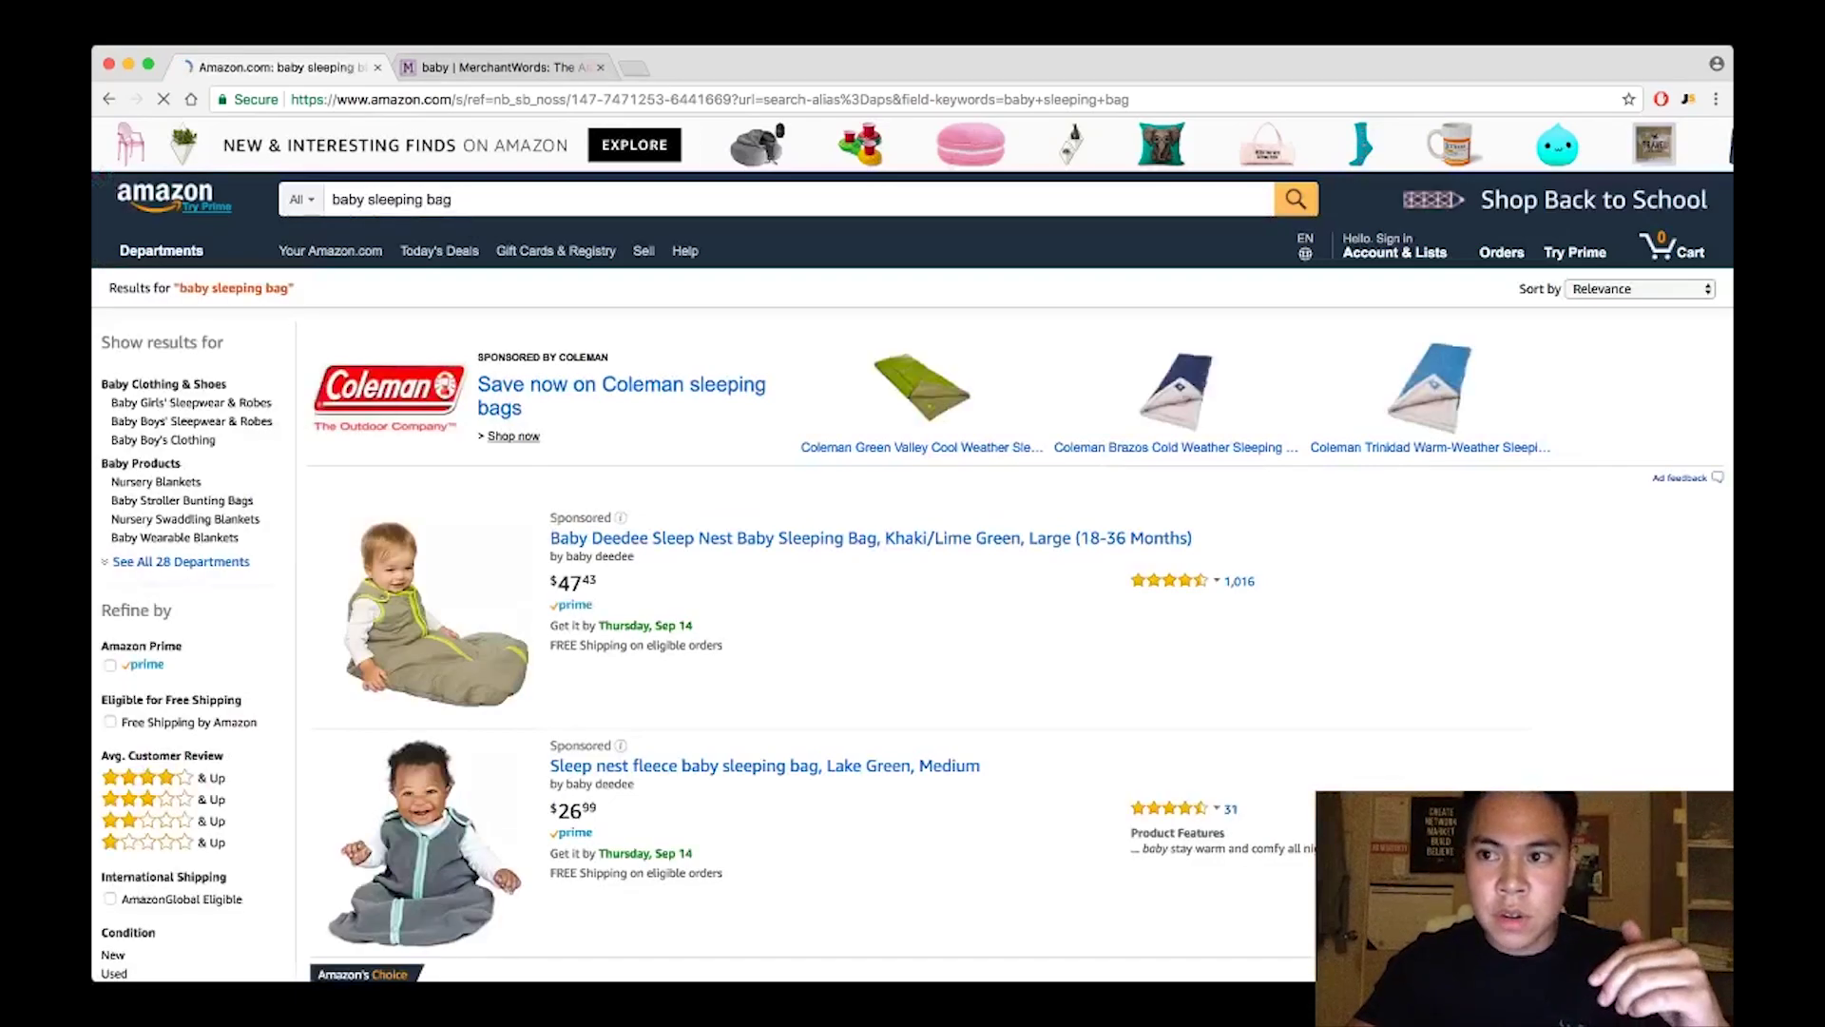
pyautogui.click(1687, 99)
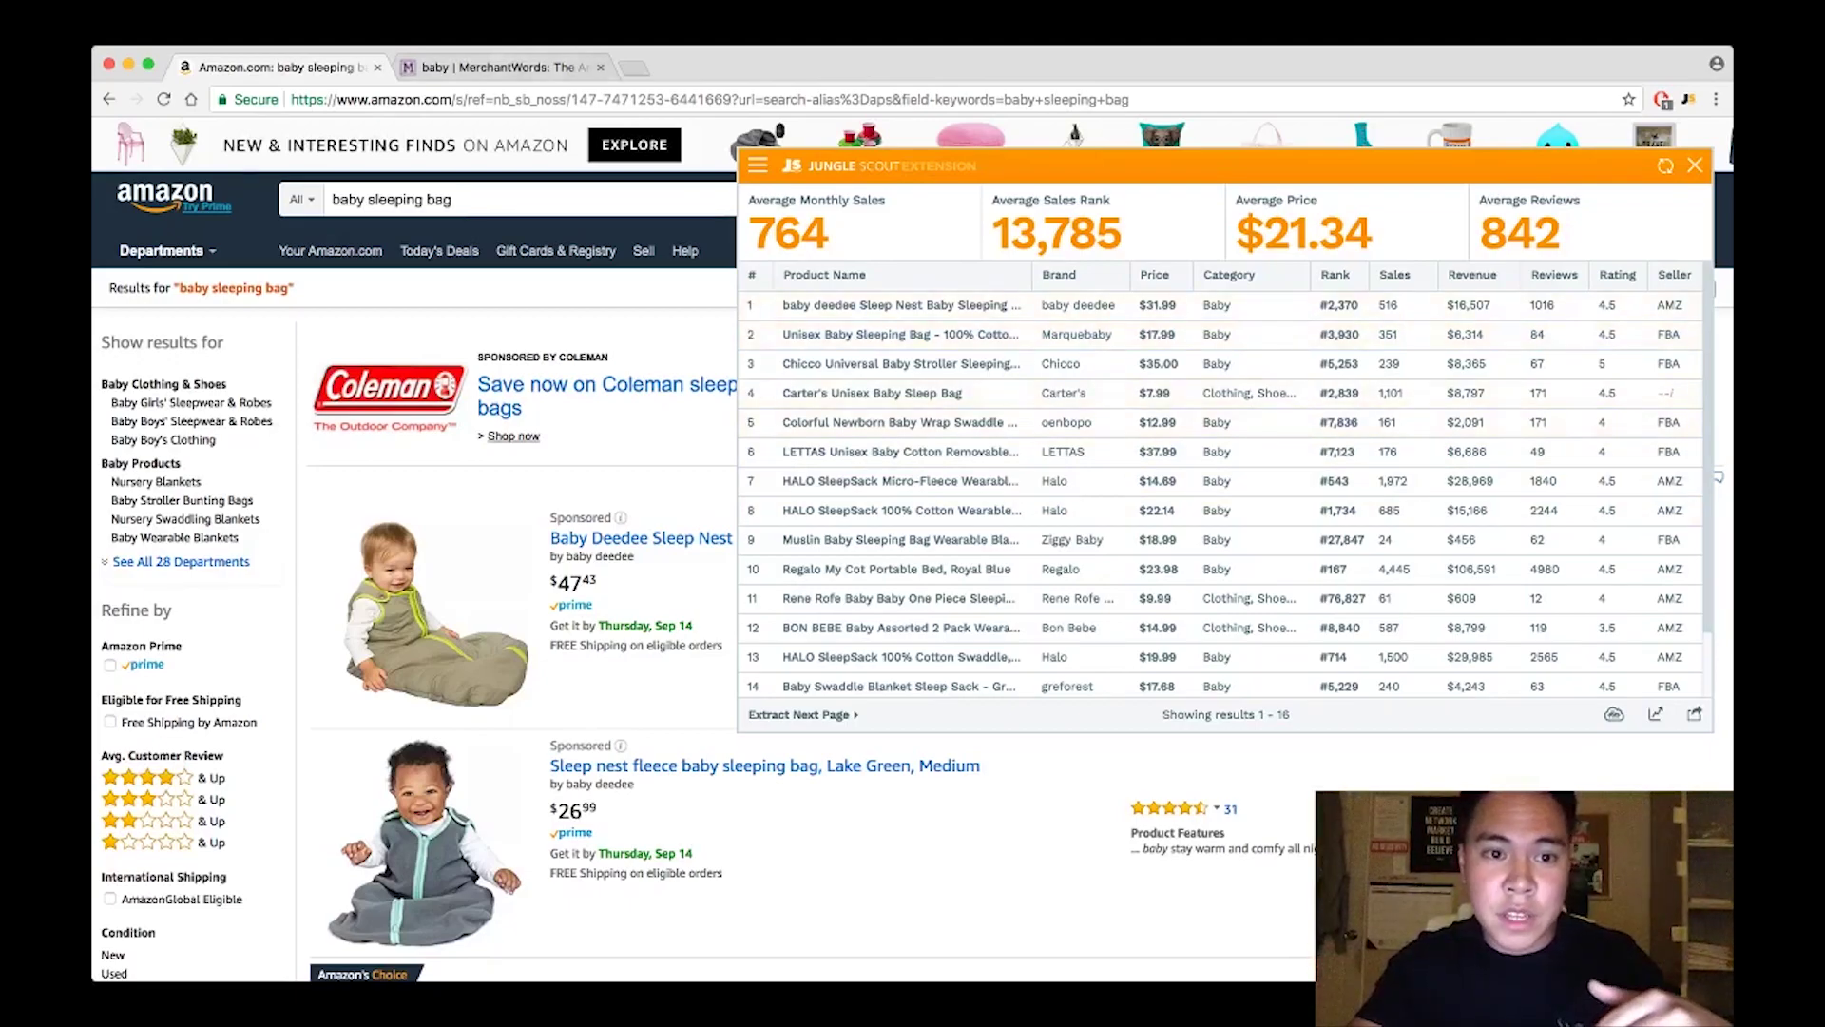
pyautogui.click(499, 66)
# Step: Narrow the MerchantWords keyword search to 'baby sleep'
pyautogui.scroll(5, 912, 618)
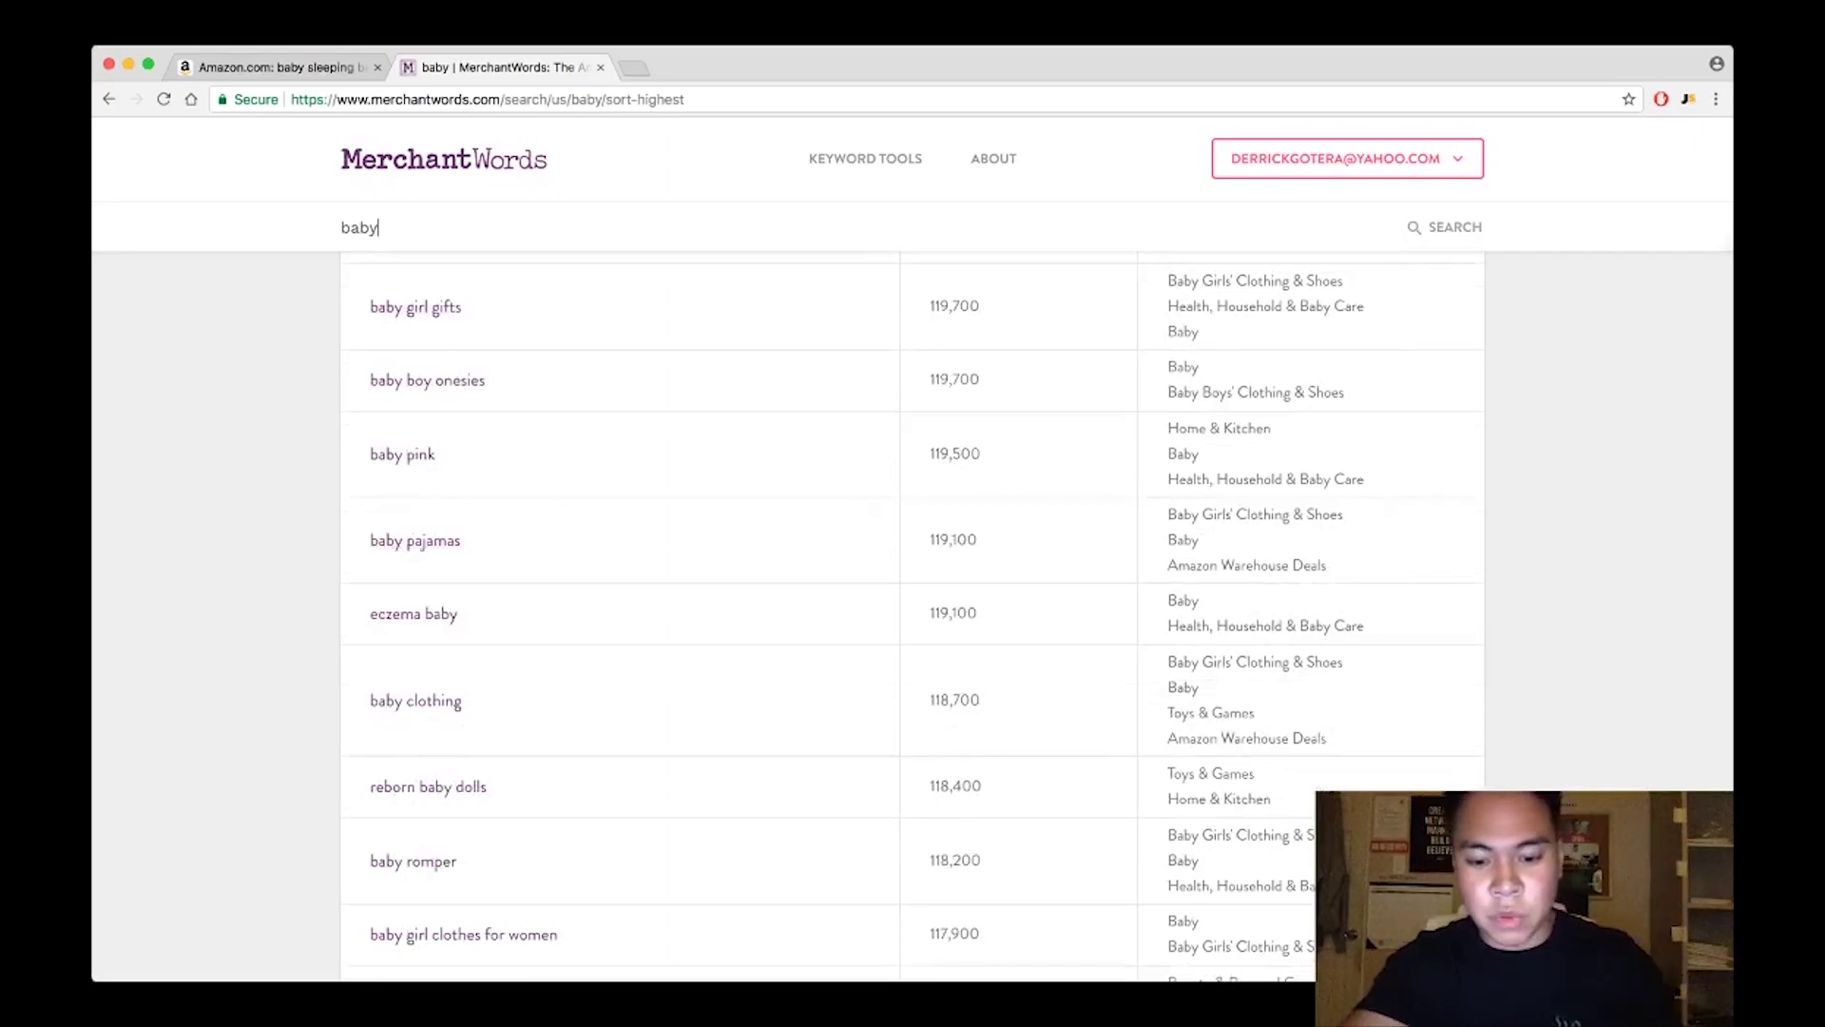
pyautogui.write('sleep')
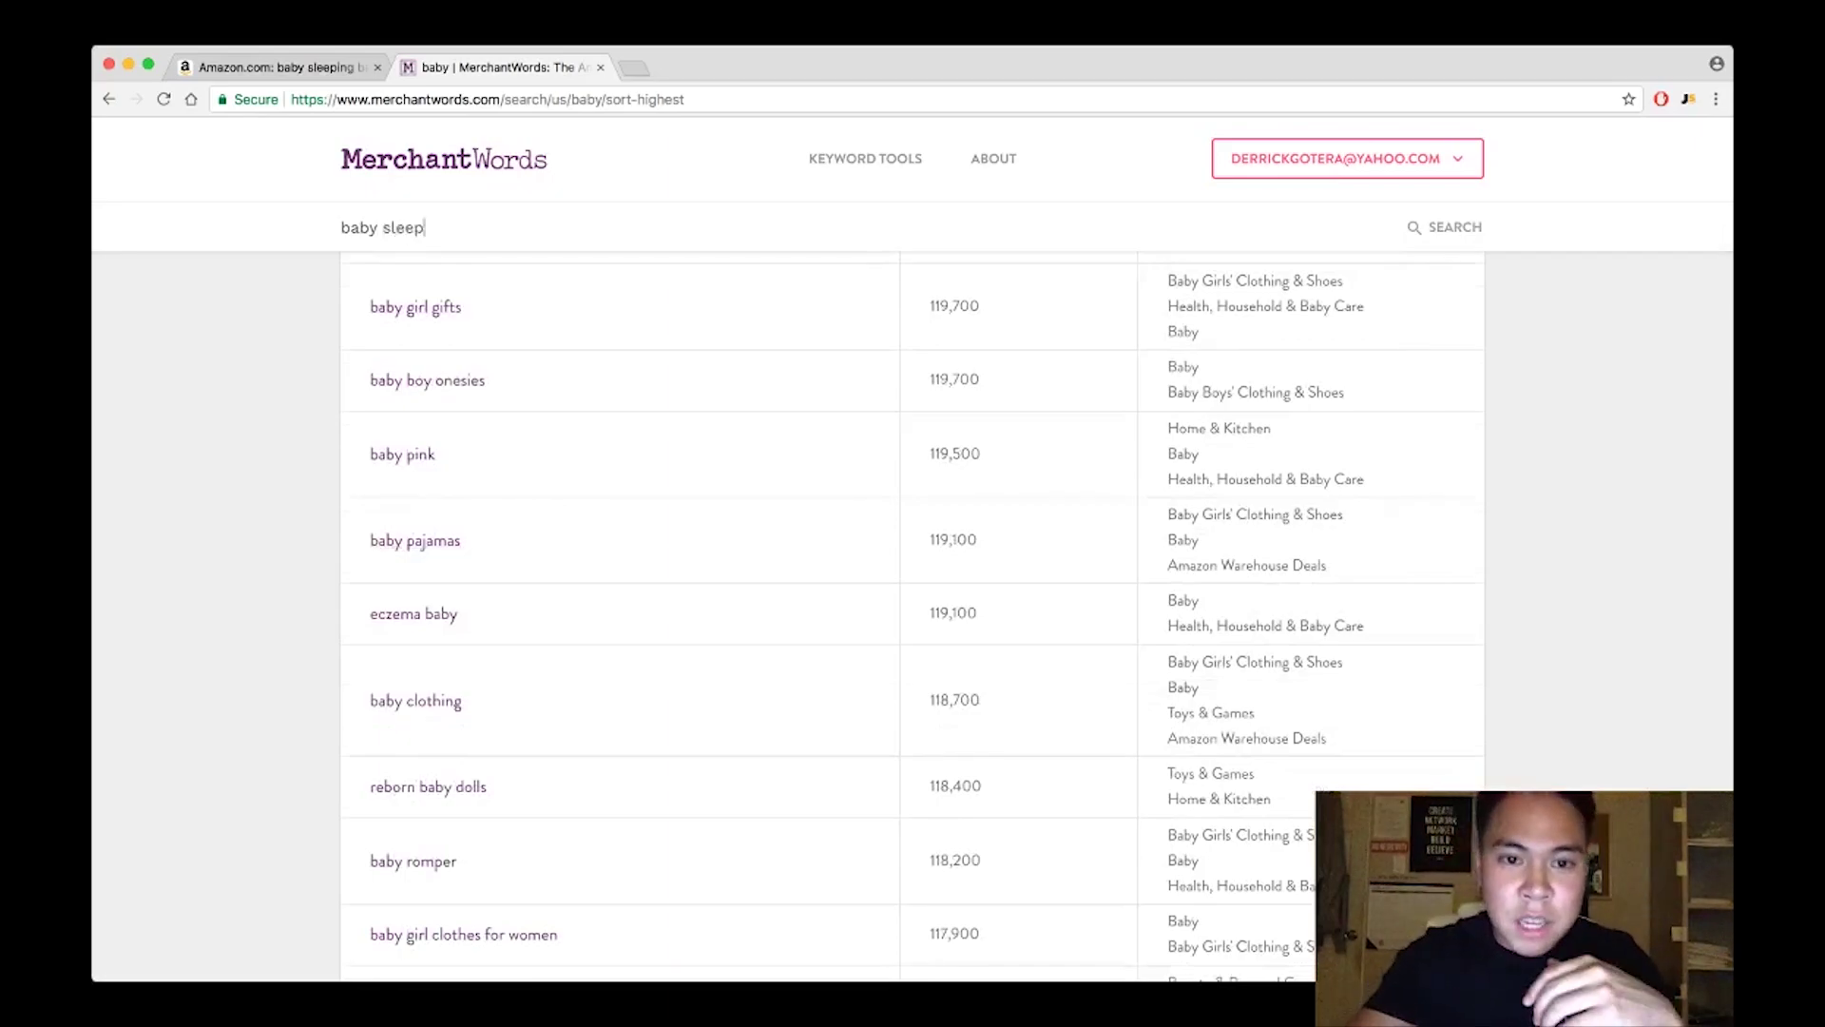
pyautogui.press('Return')
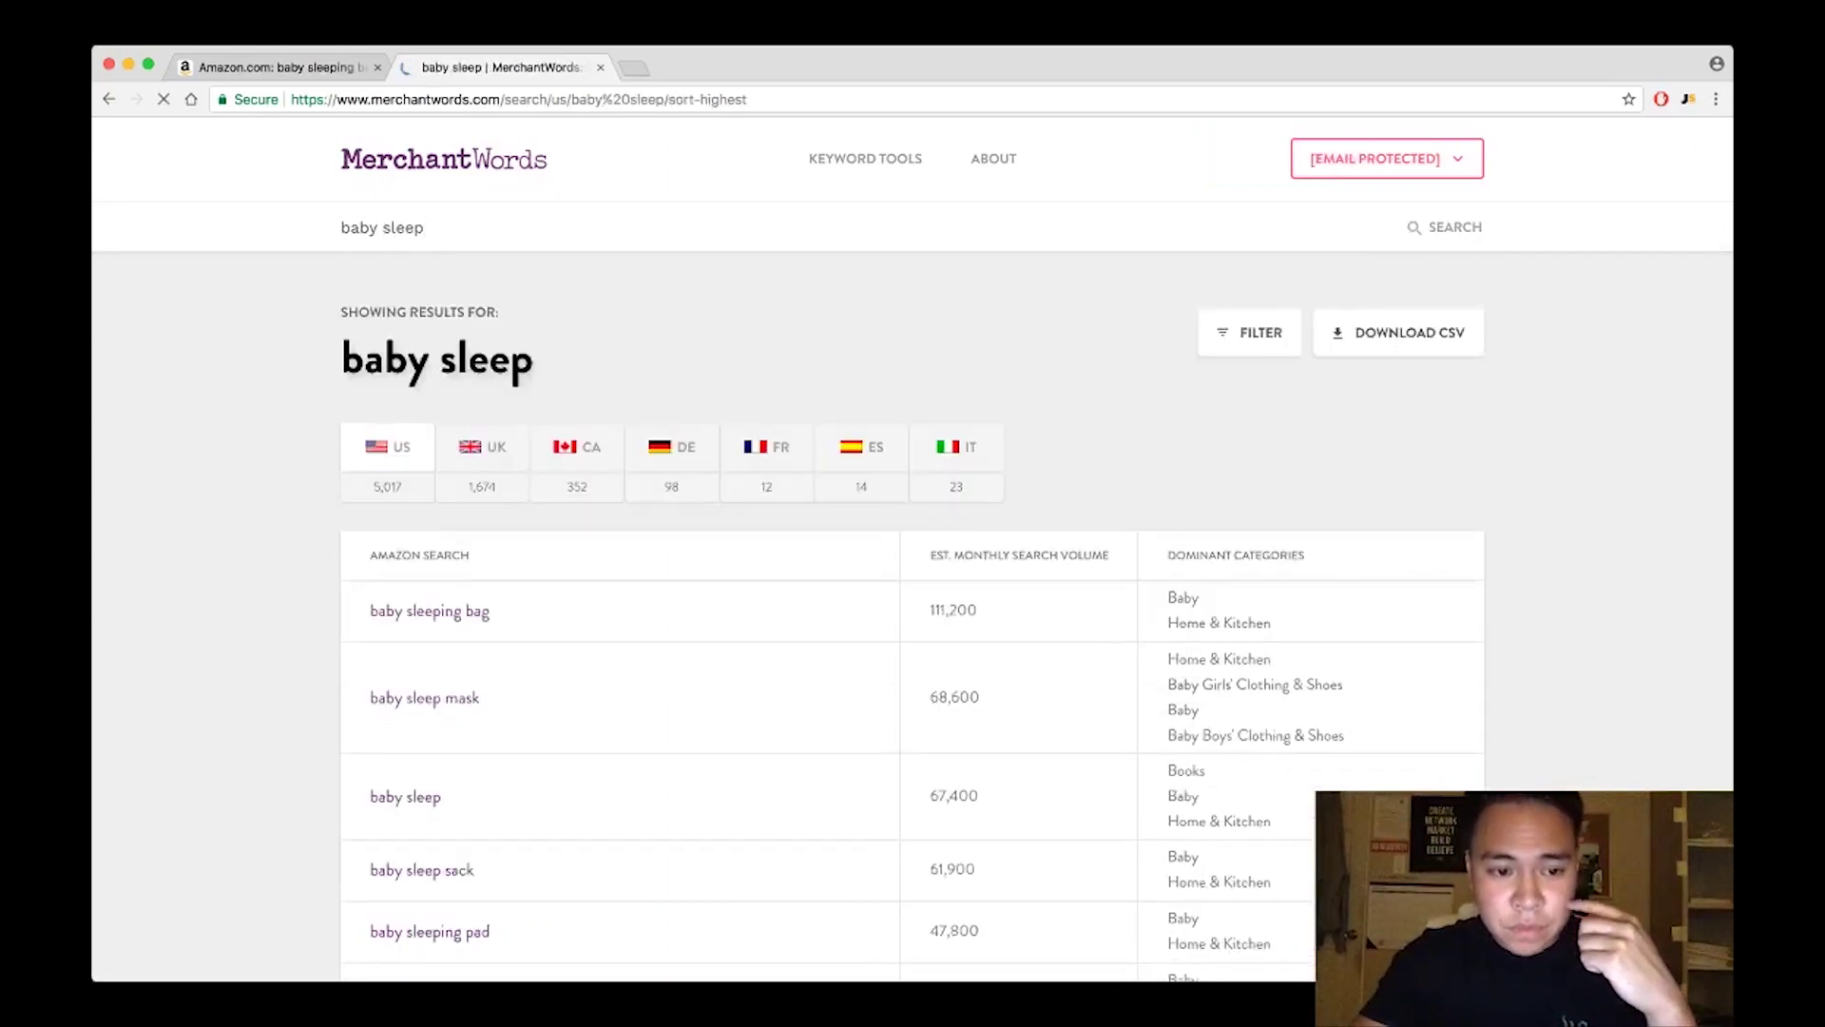
# Step: Scroll the baby sleep results and select 'baby sleep wedge' (8,300 searches)
pyautogui.scroll(-7, 618, 409)
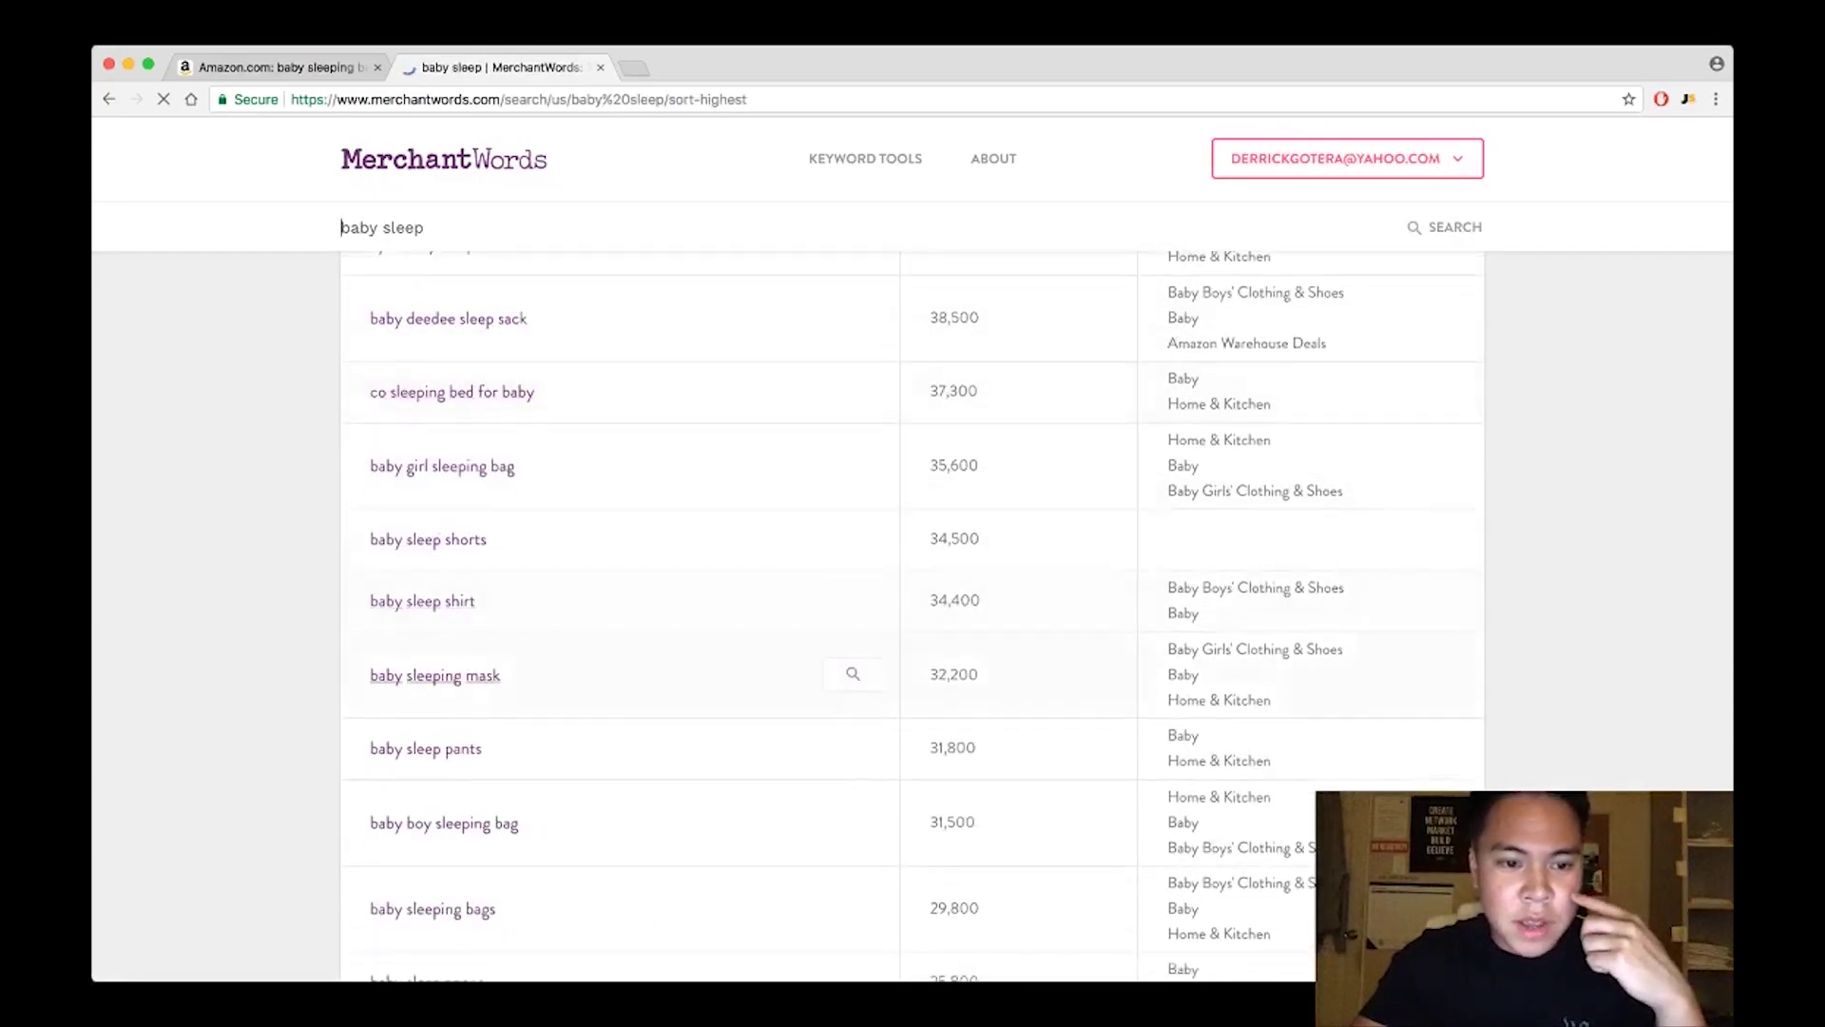
pyautogui.scroll(-1, 618, 680)
pyautogui.scroll(-13, 618, 690)
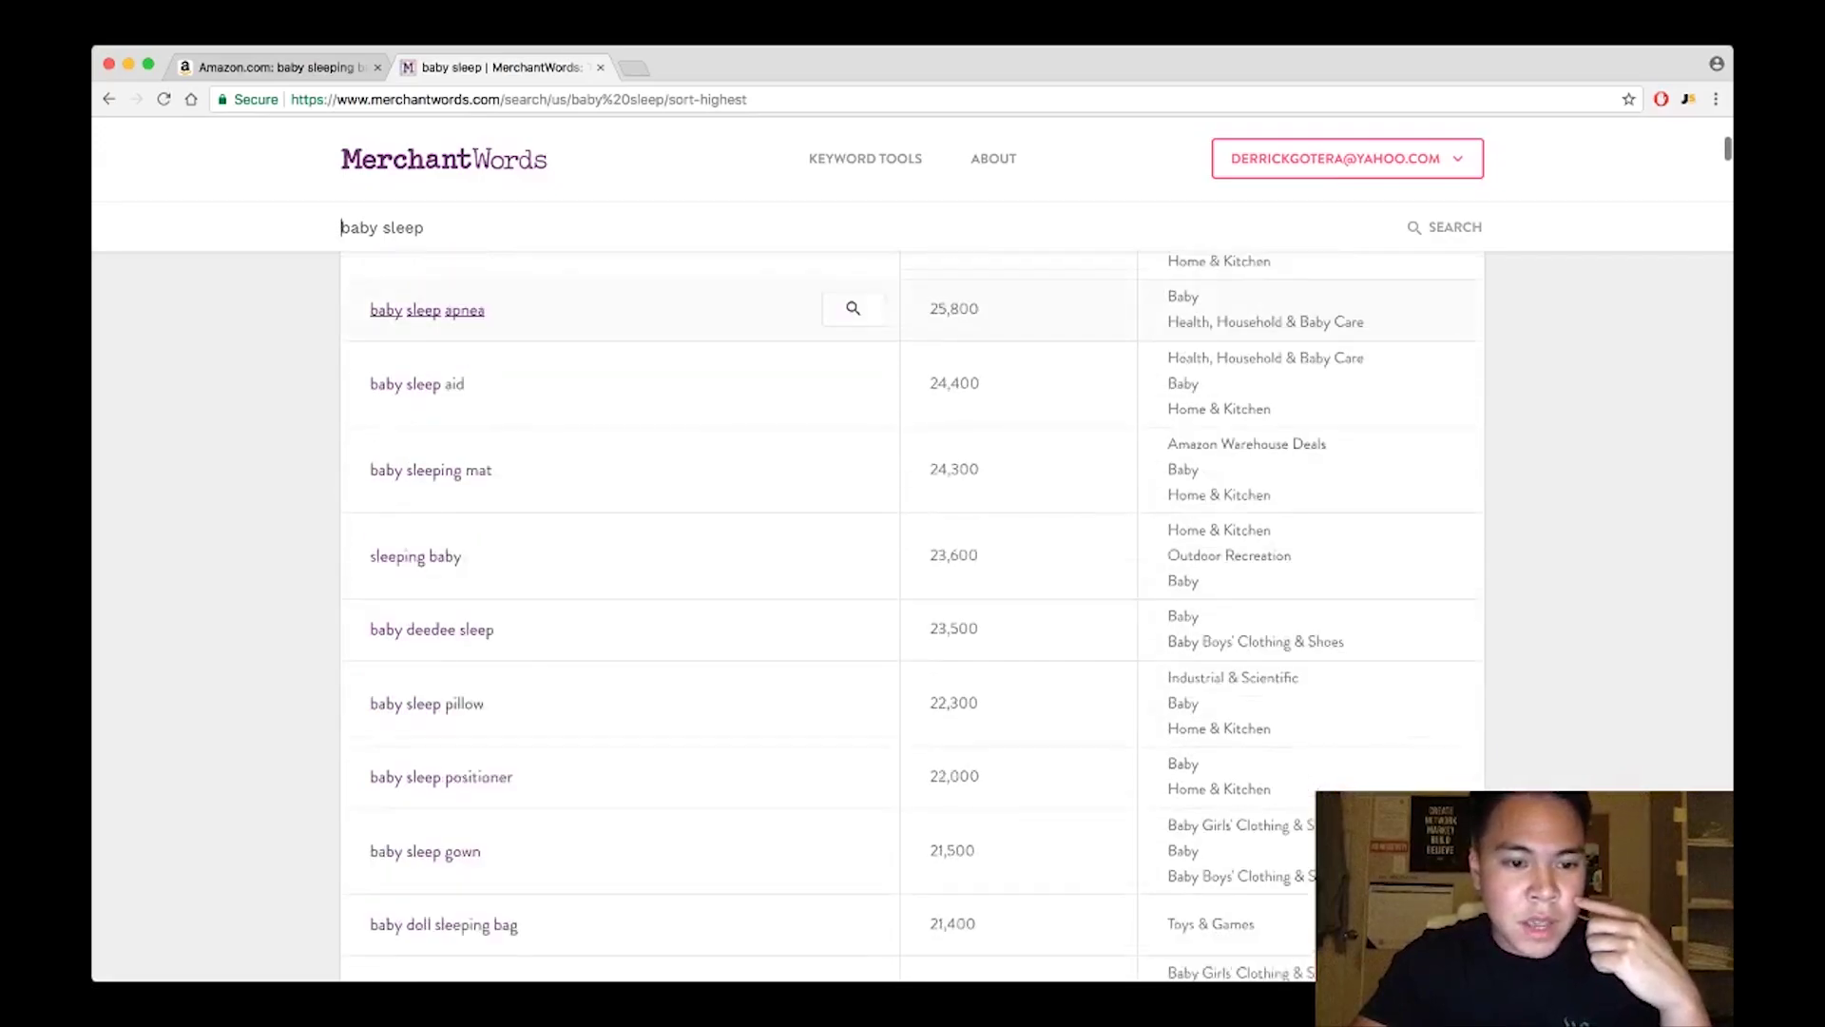
pyautogui.scroll(-1, 617, 699)
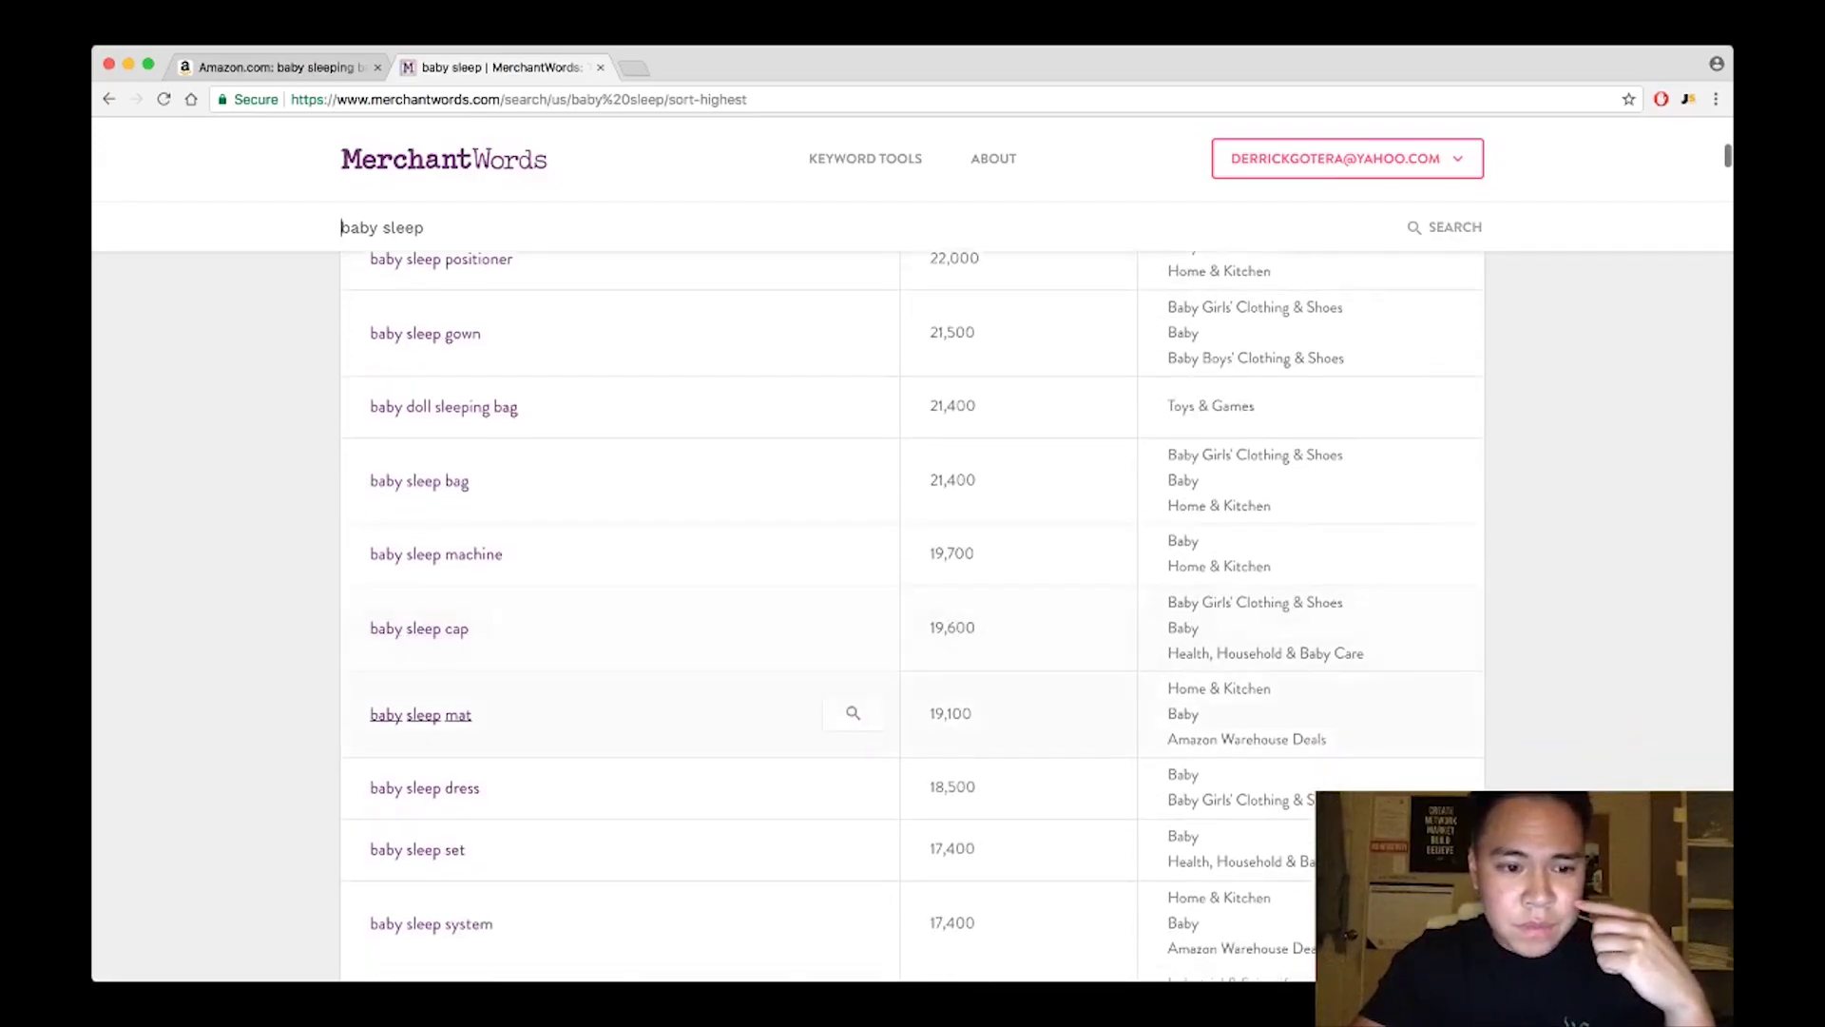
pyautogui.scroll(-10, 617, 712)
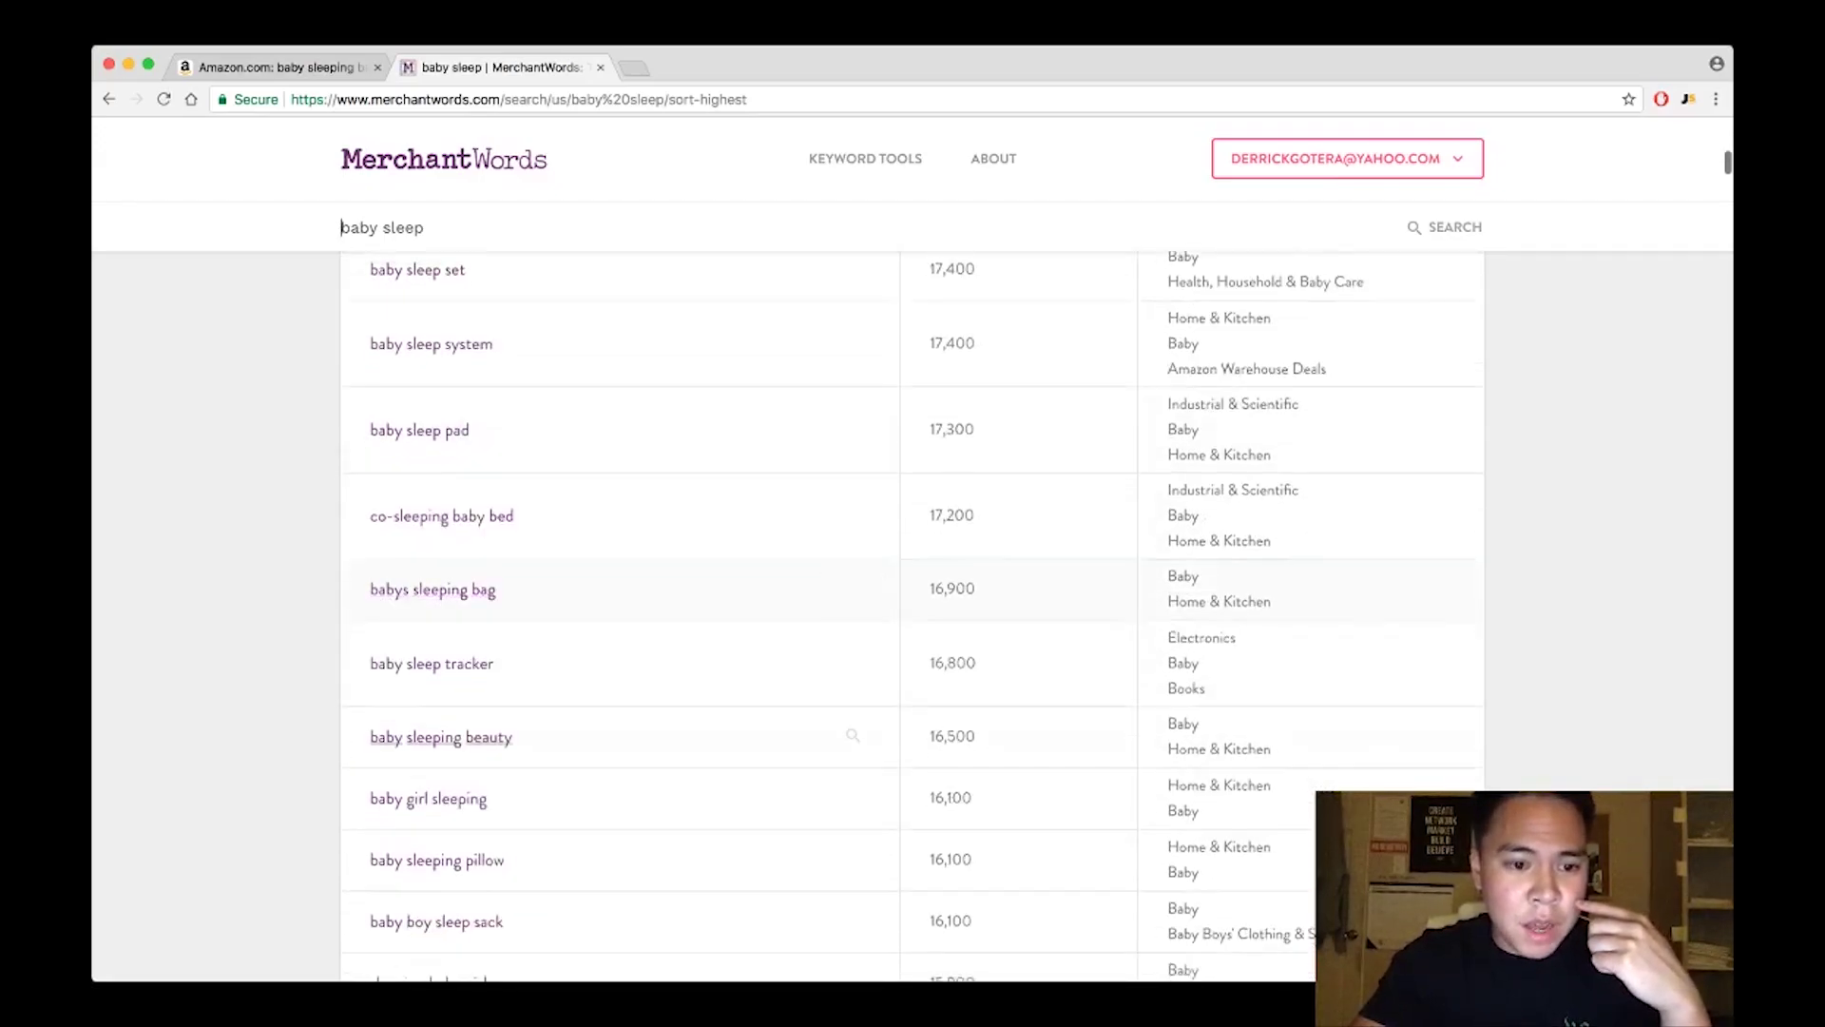
pyautogui.scroll(-18, 618, 665)
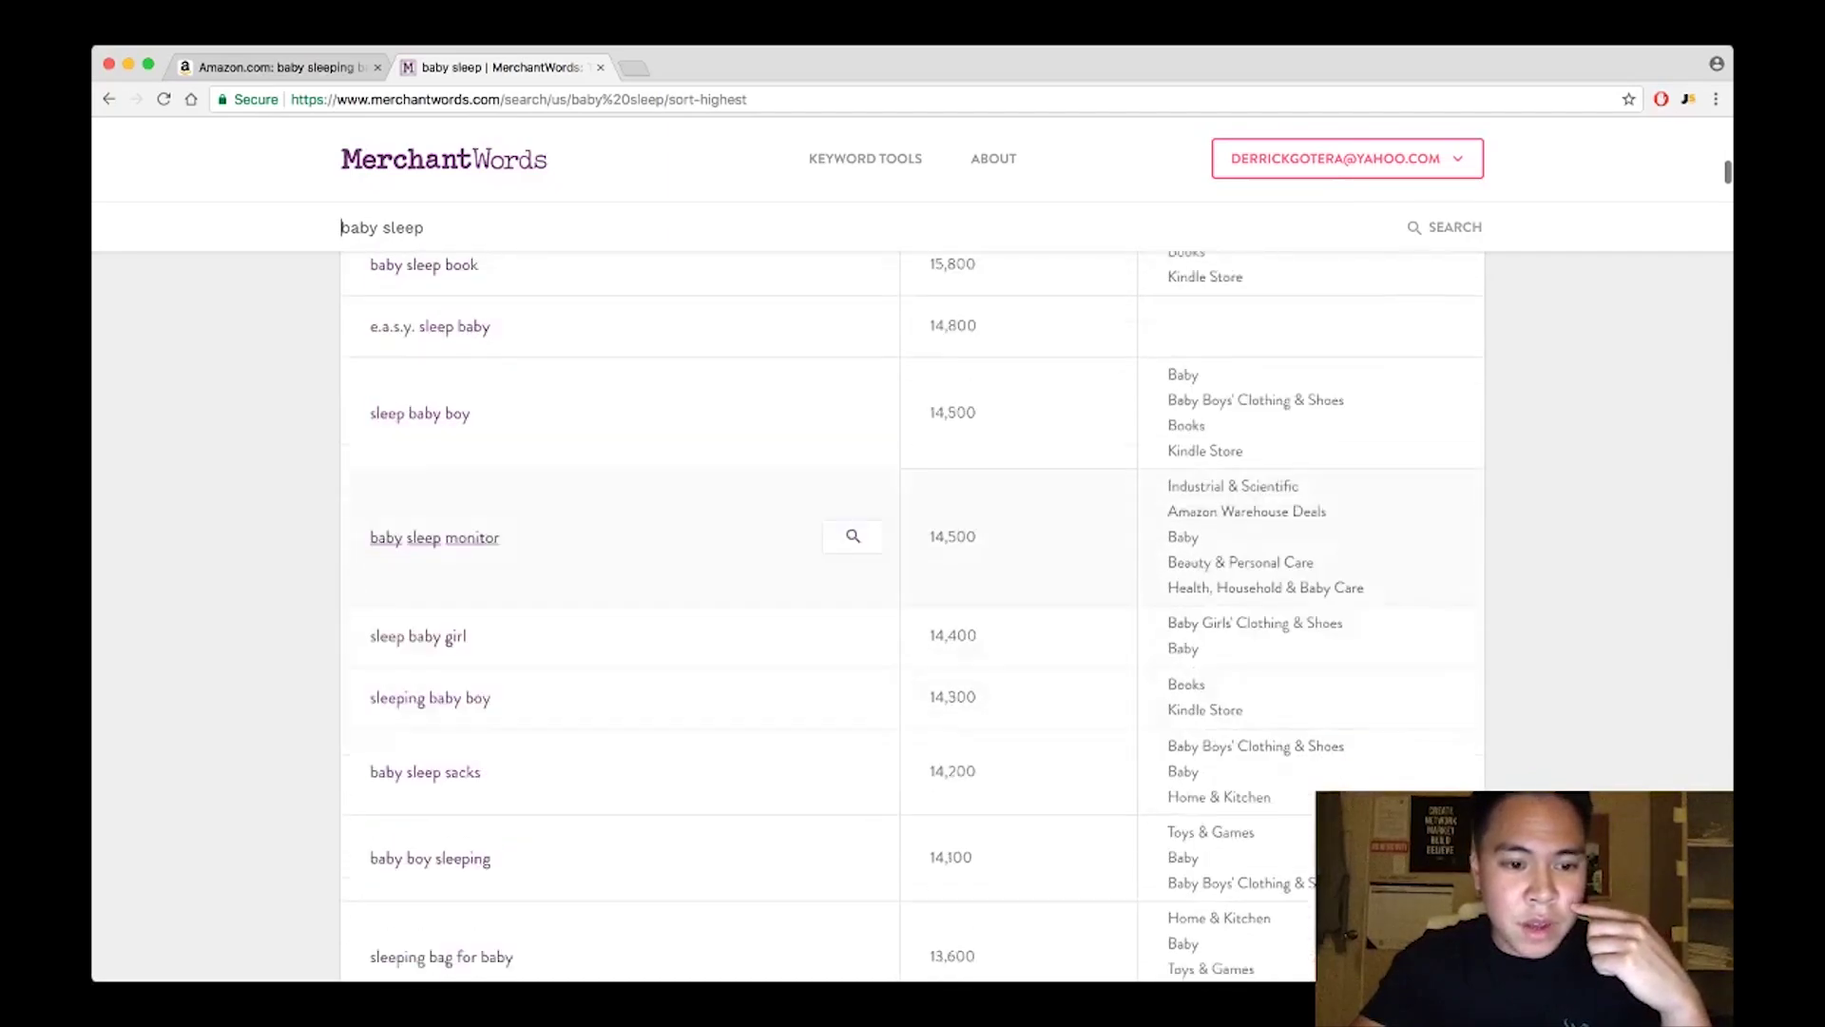
pyautogui.scroll(-12, 618, 665)
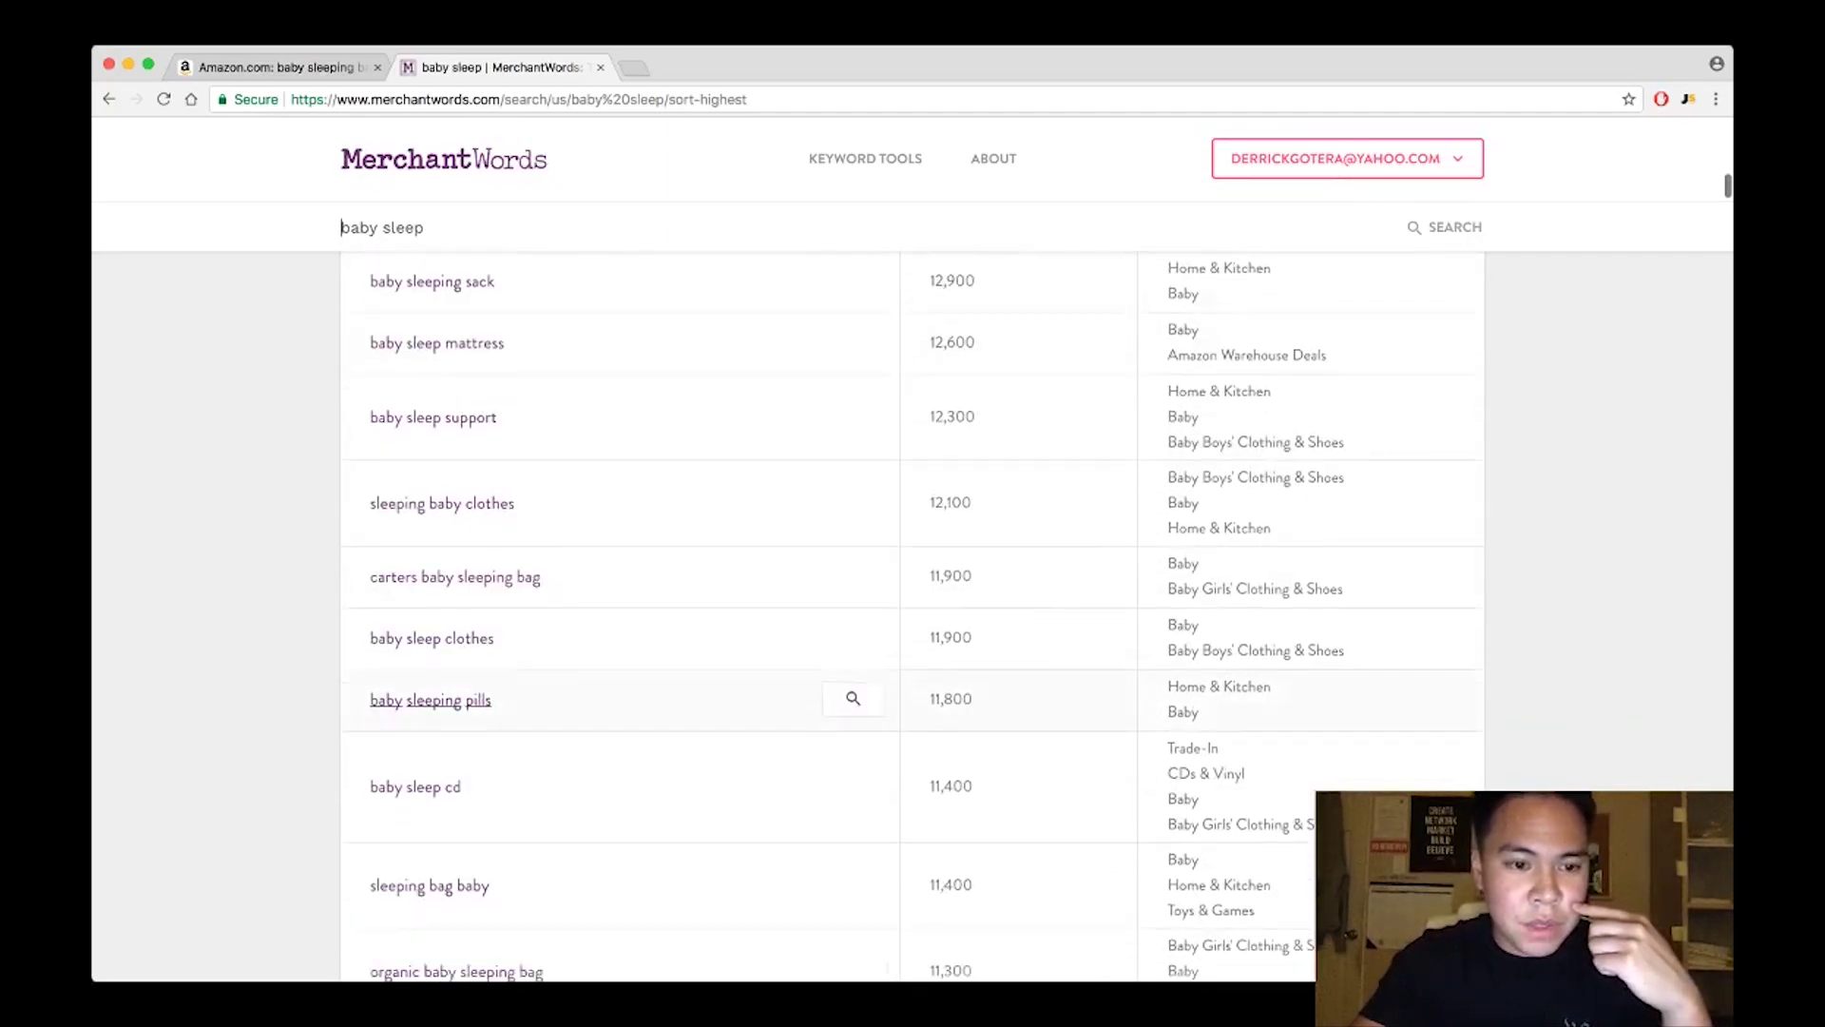
pyautogui.scroll(-15, 618, 742)
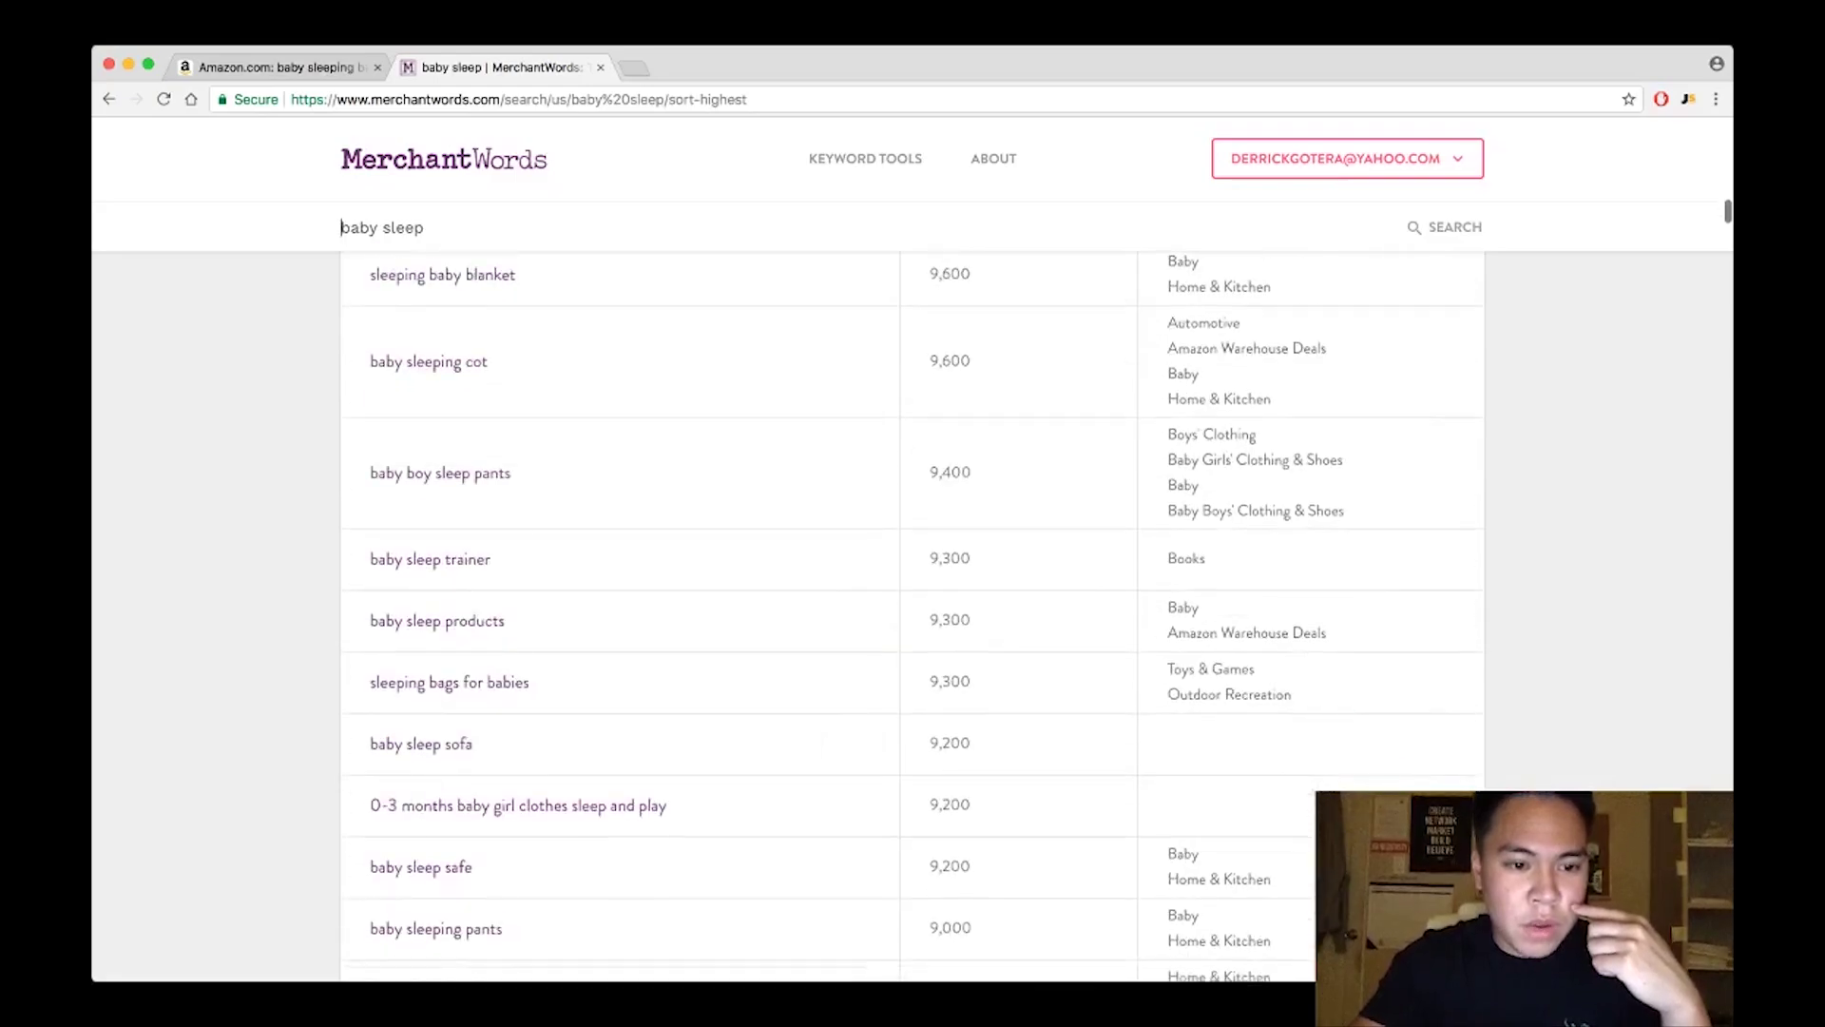
pyautogui.scroll(-10, 618, 727)
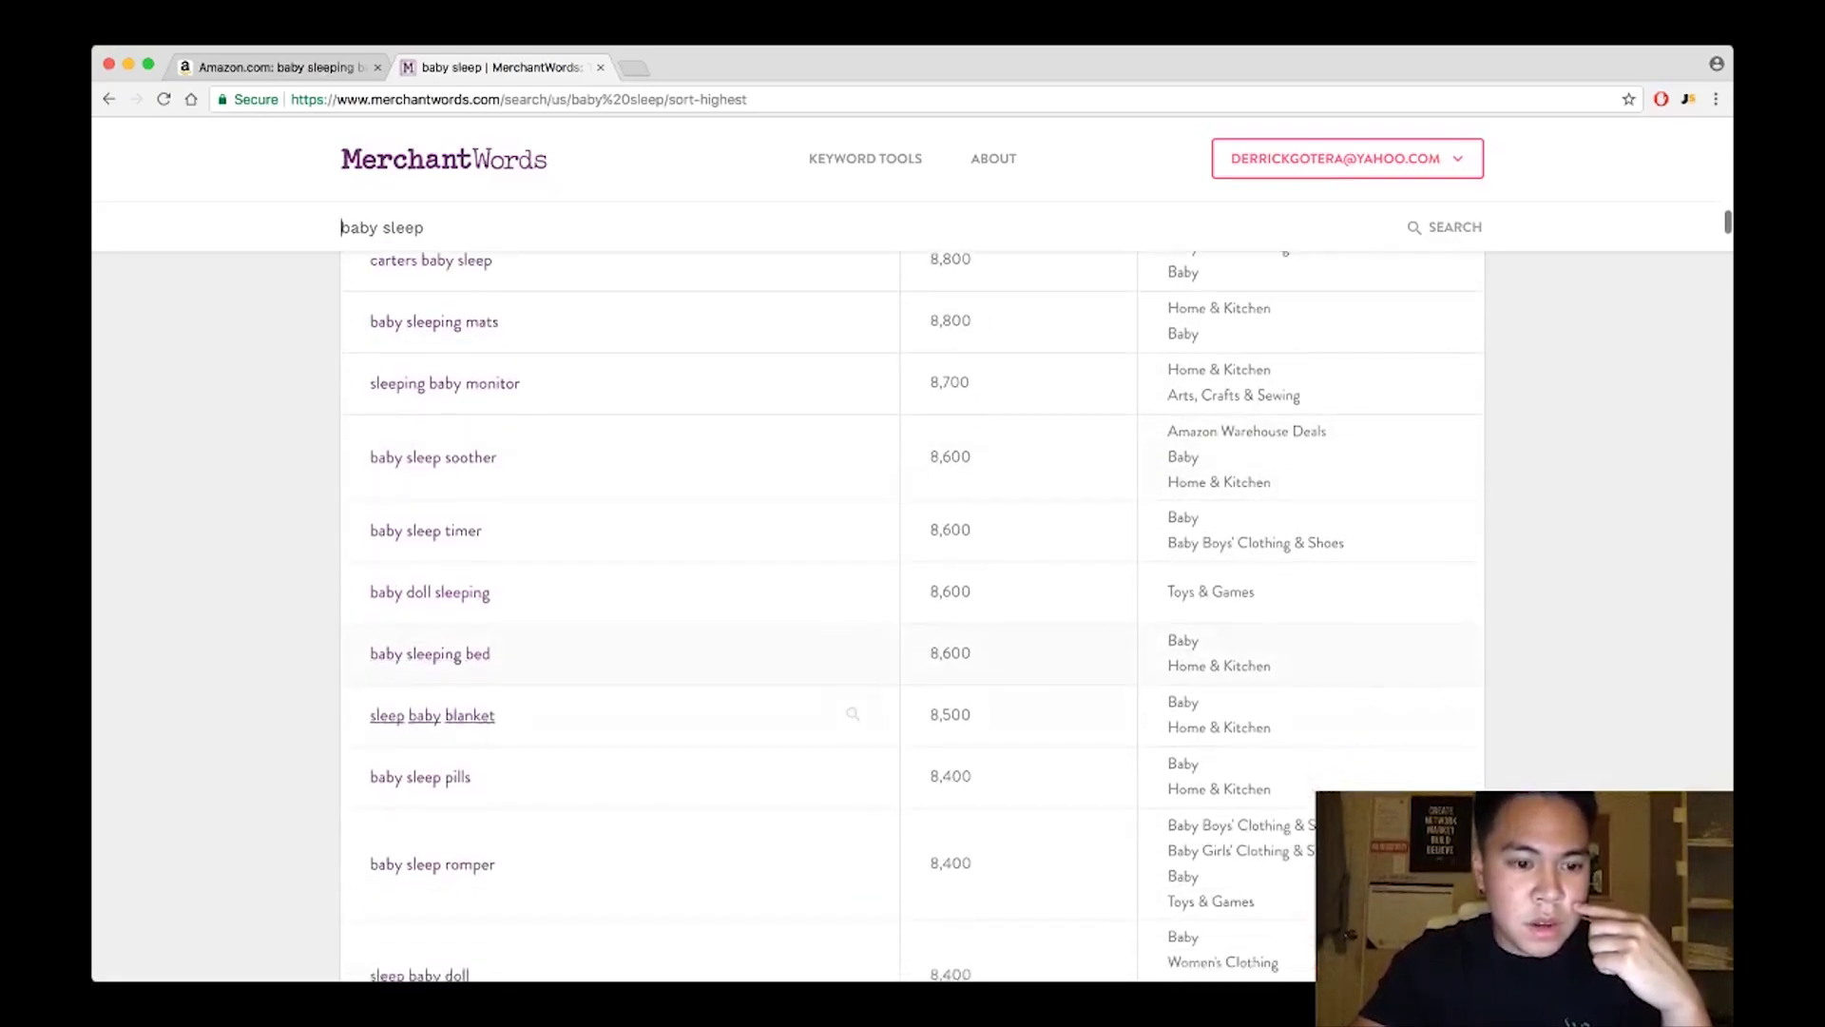
pyautogui.scroll(-10, 618, 694)
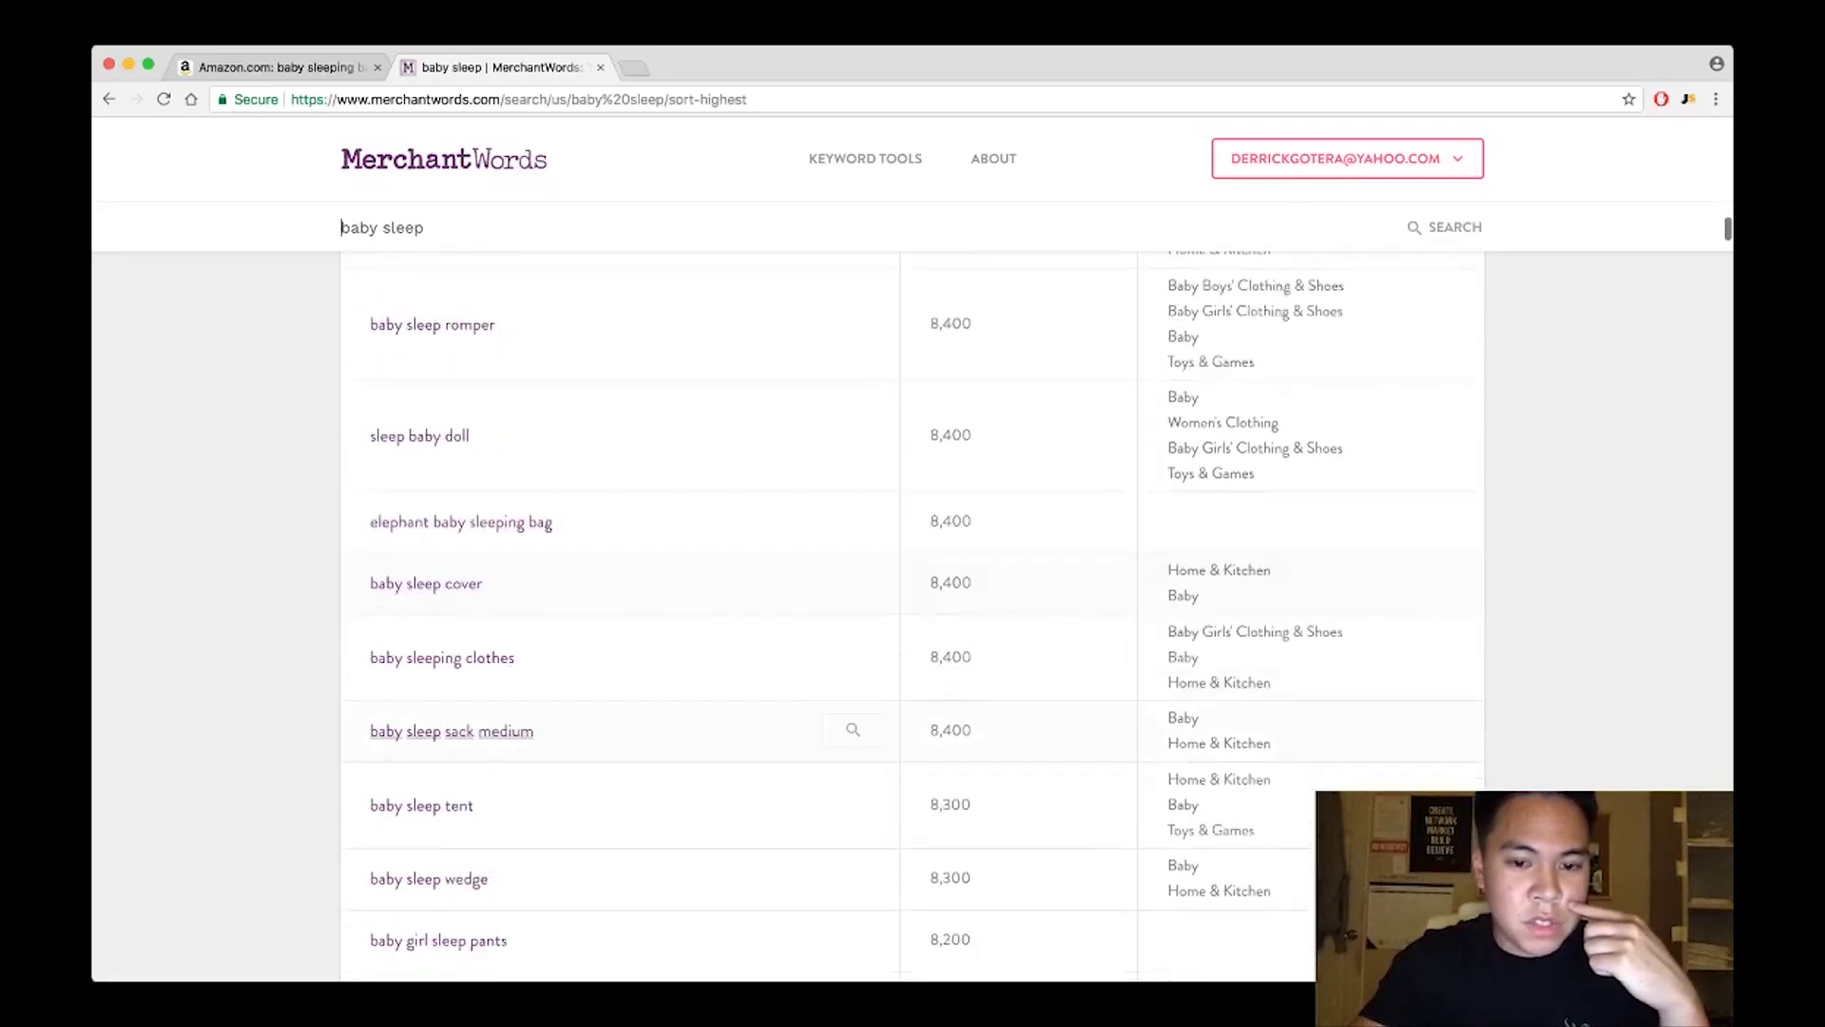
pyautogui.scroll(-2, 491, 720)
pyautogui.moveTo(490, 719); pyautogui.dragTo(370, 720)
pyautogui.press('super+c')
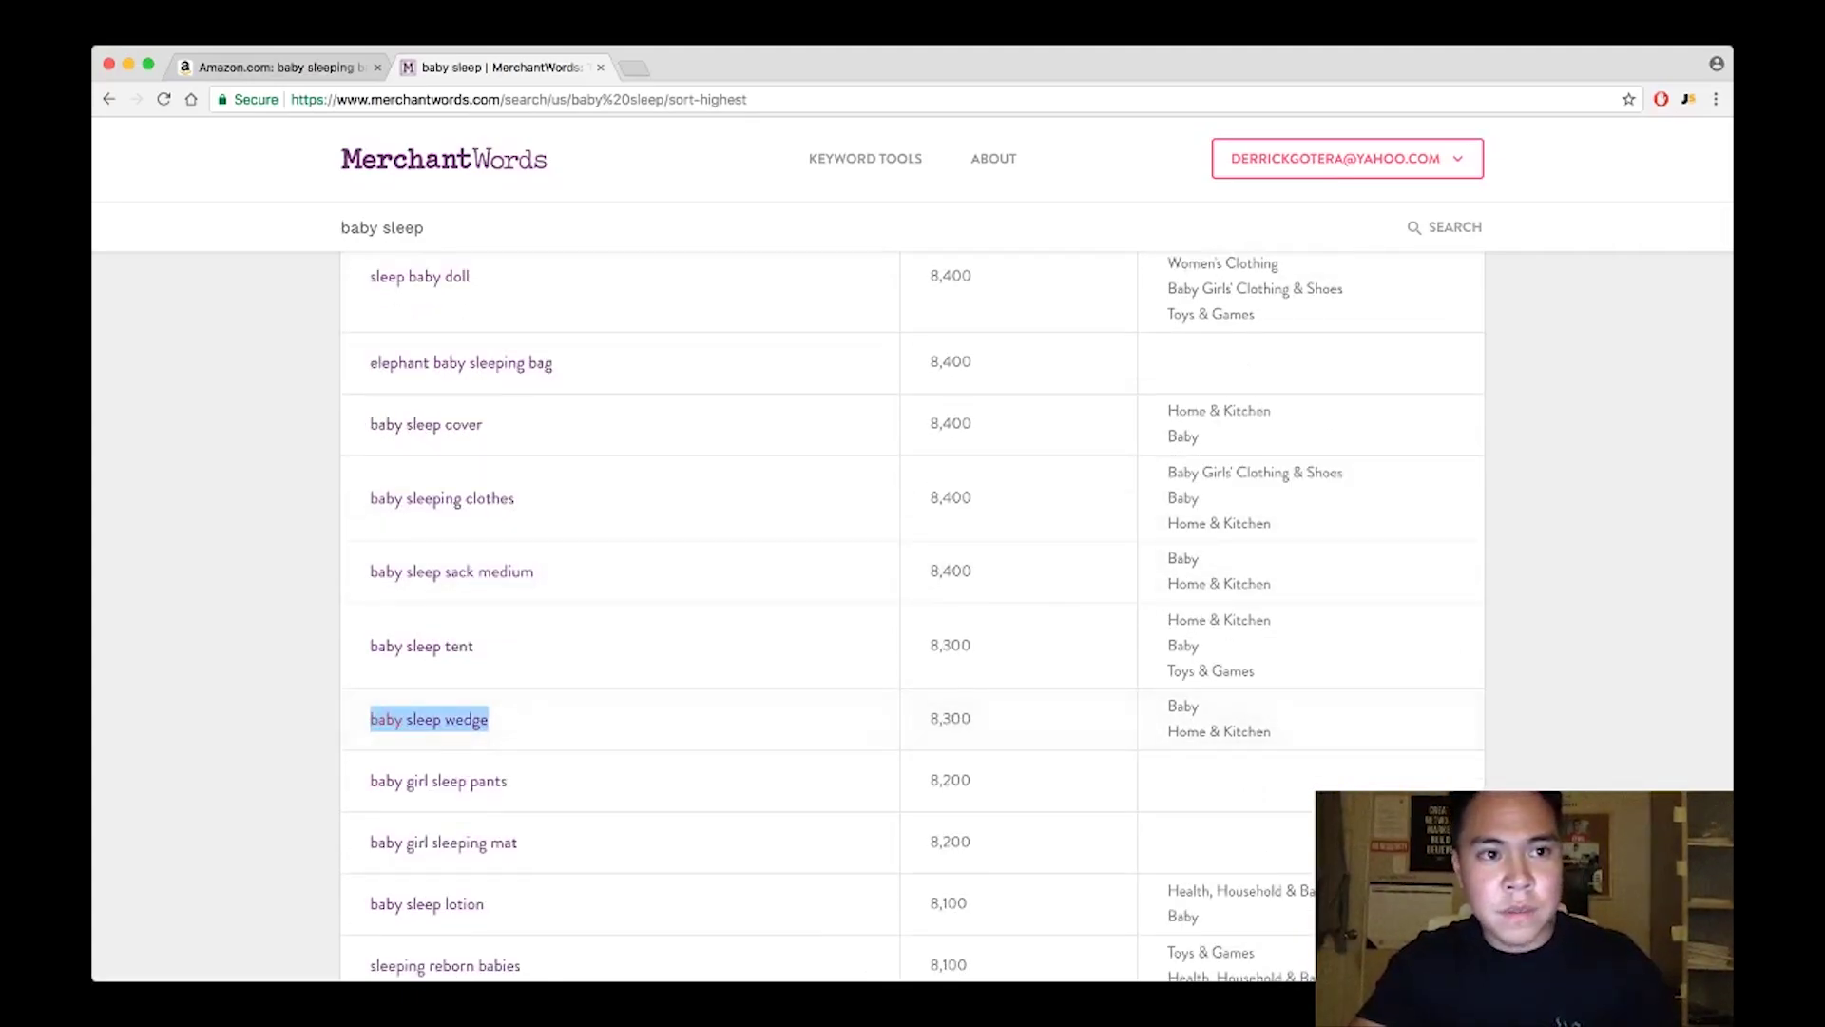
# Step: Search Amazon for 'baby sleep wedge' and review Jungle Scout averages: 386 sales, $24.74, 64 reviews
pyautogui.hotkey('ctrl', 'shift', 'Tab')
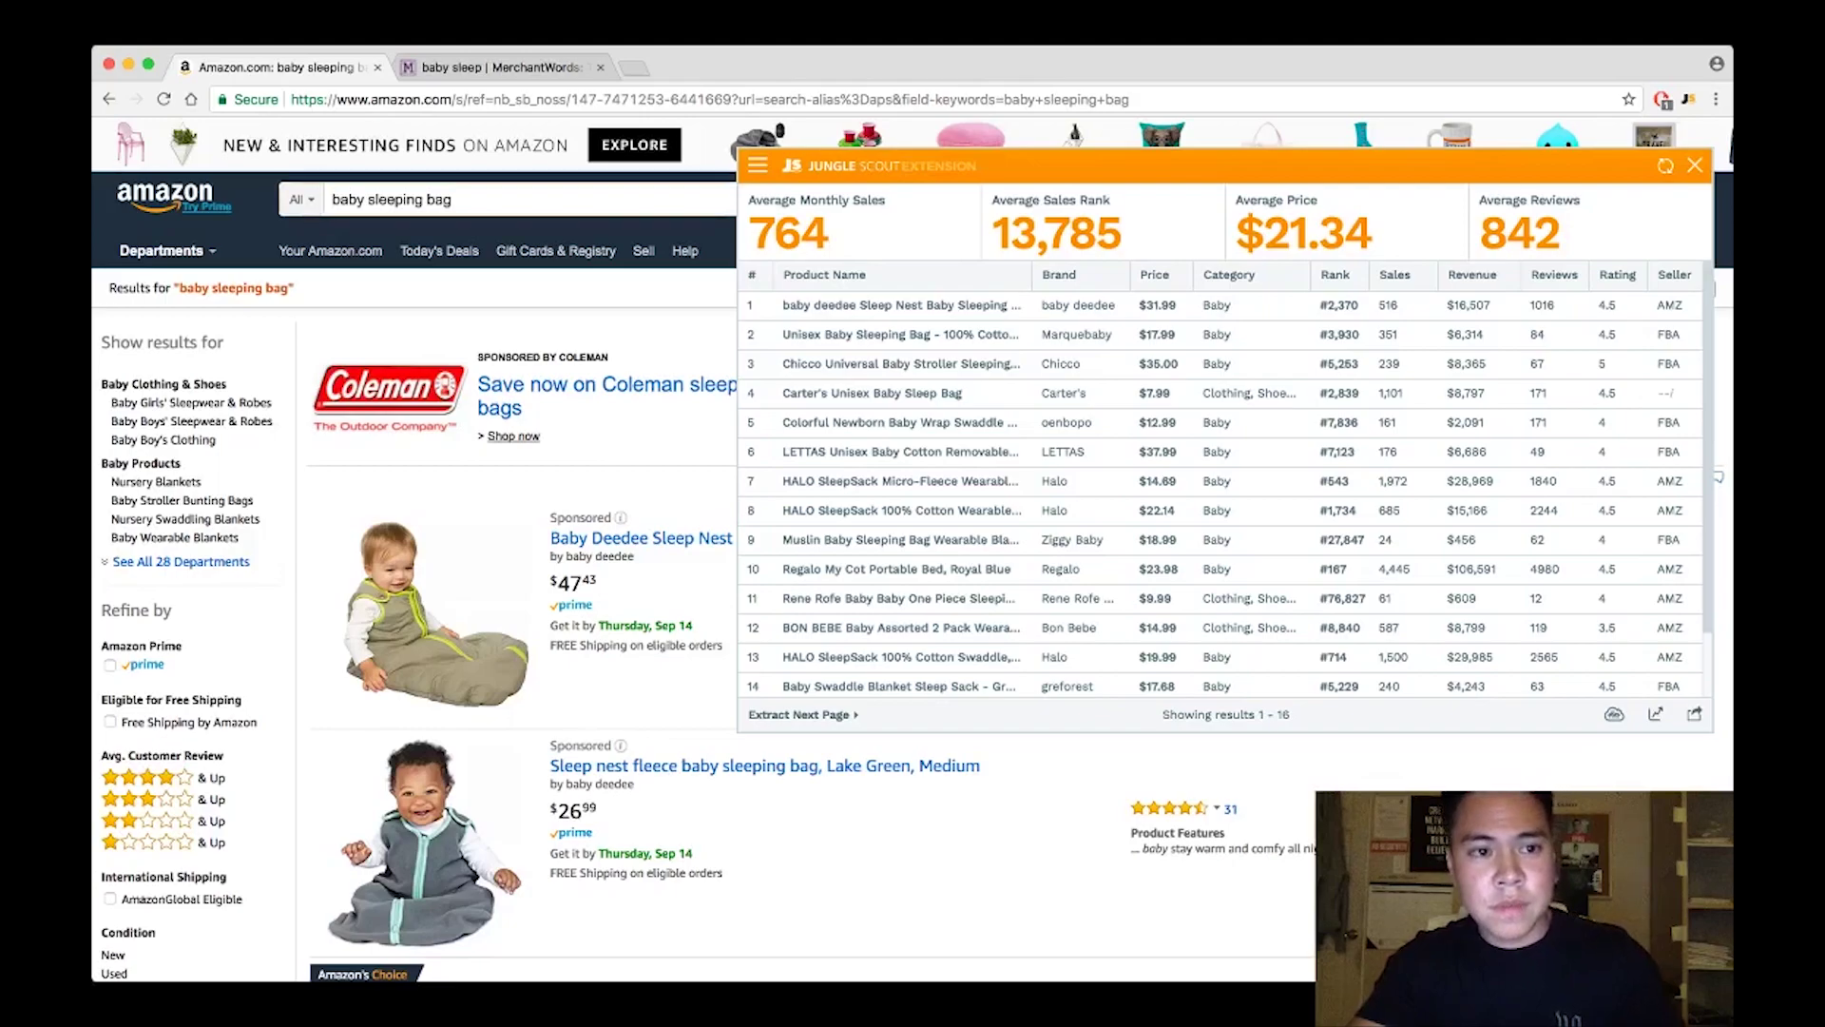
pyautogui.press('super+v')
pyautogui.press('shift+super+Right')
pyautogui.press('BackSpace')
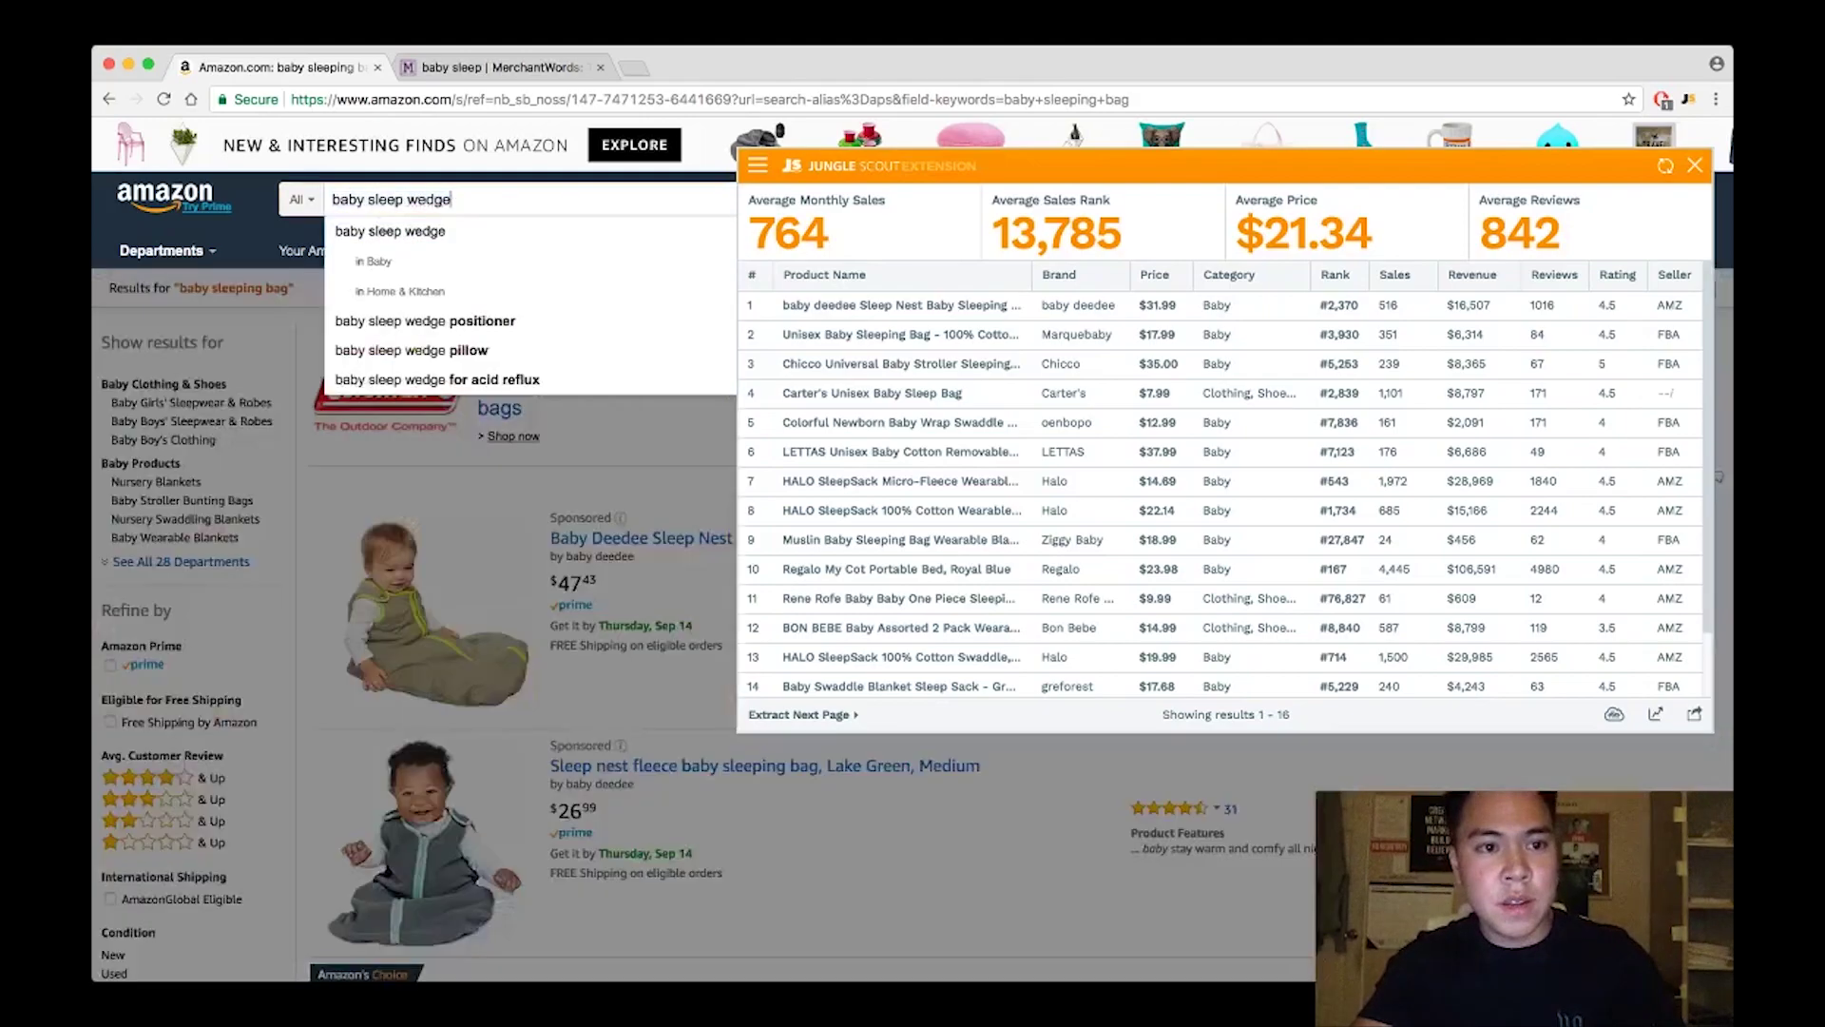
pyautogui.press('Return')
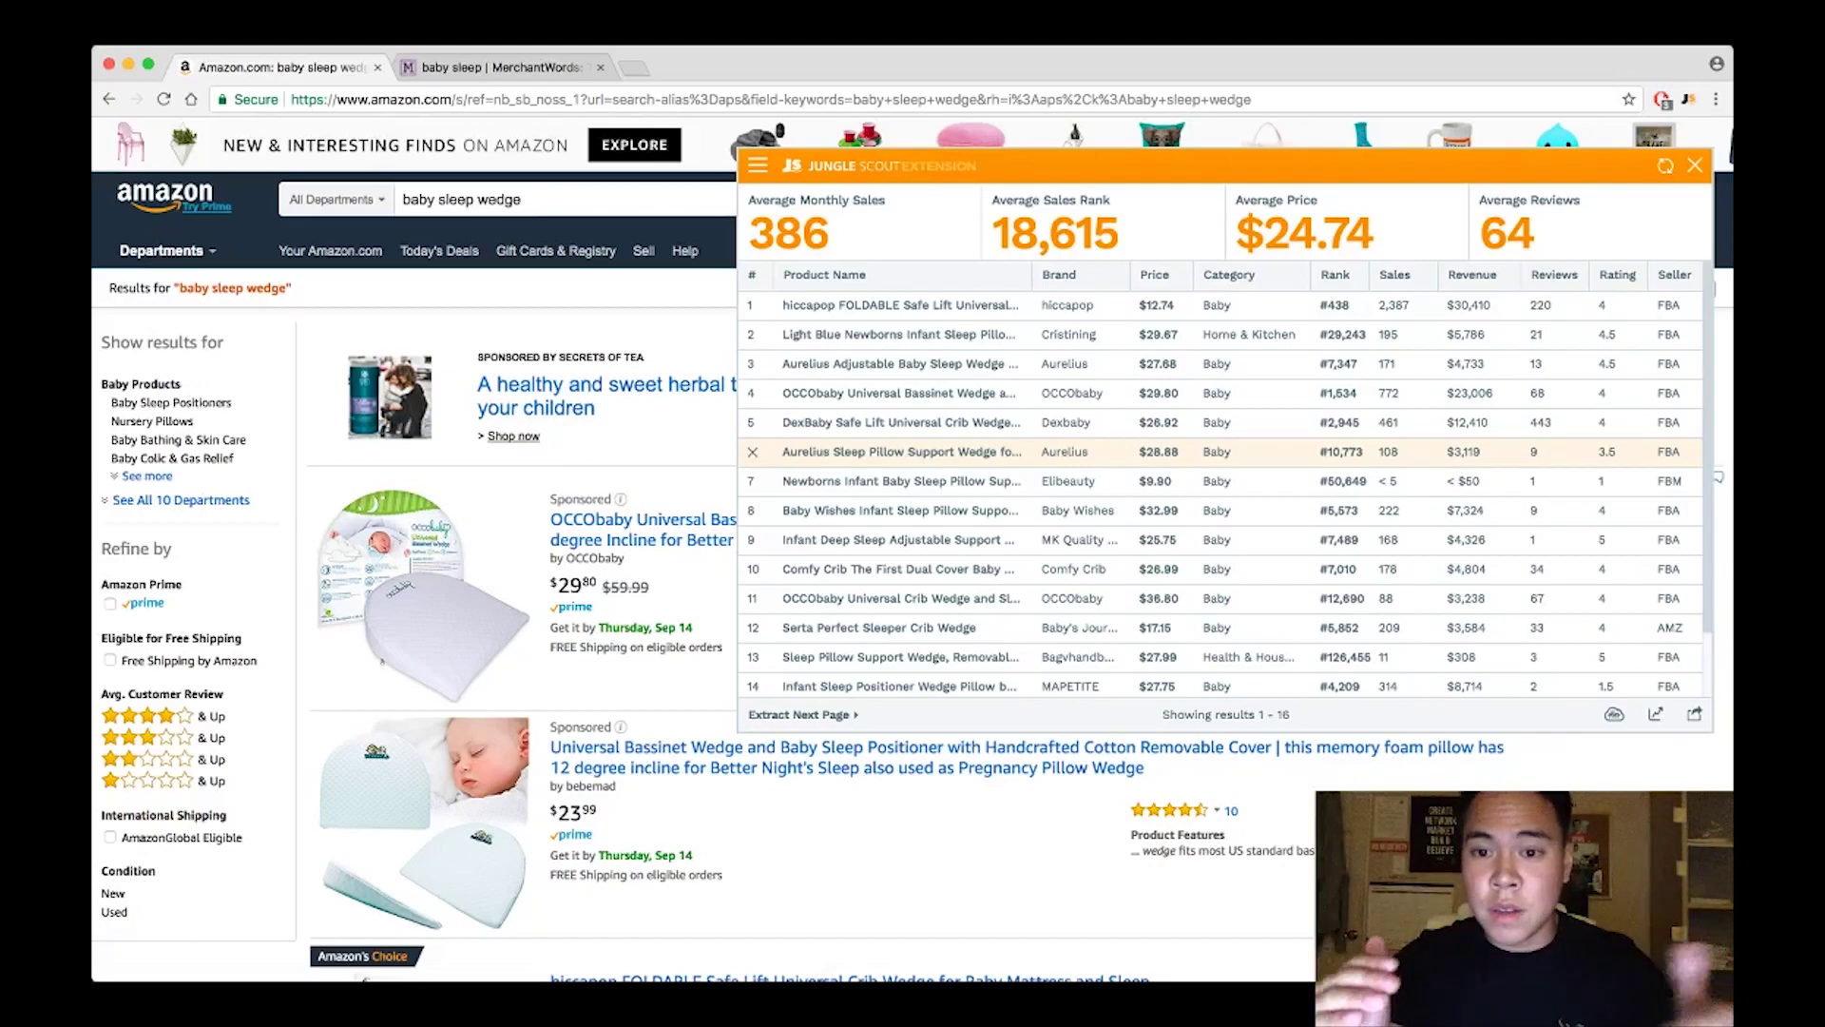
pyautogui.scroll(-2, 1220, 491)
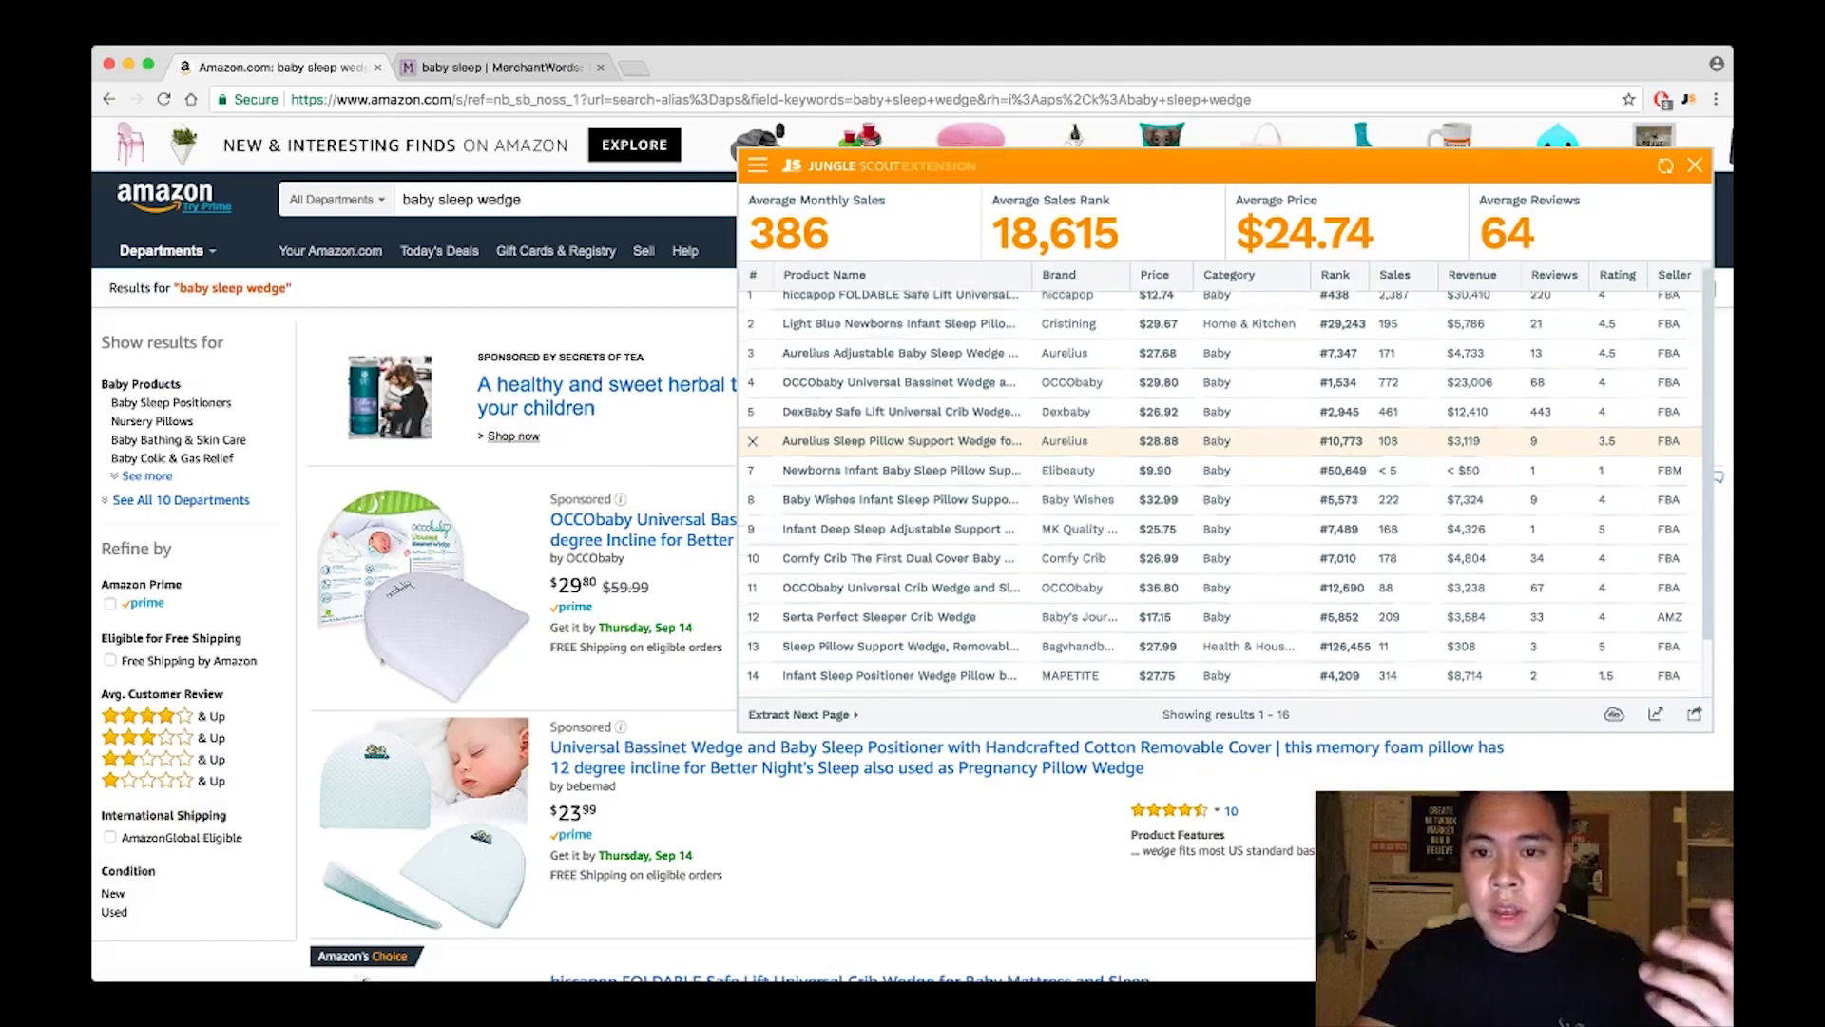
pyautogui.scroll(2, 1221, 490)
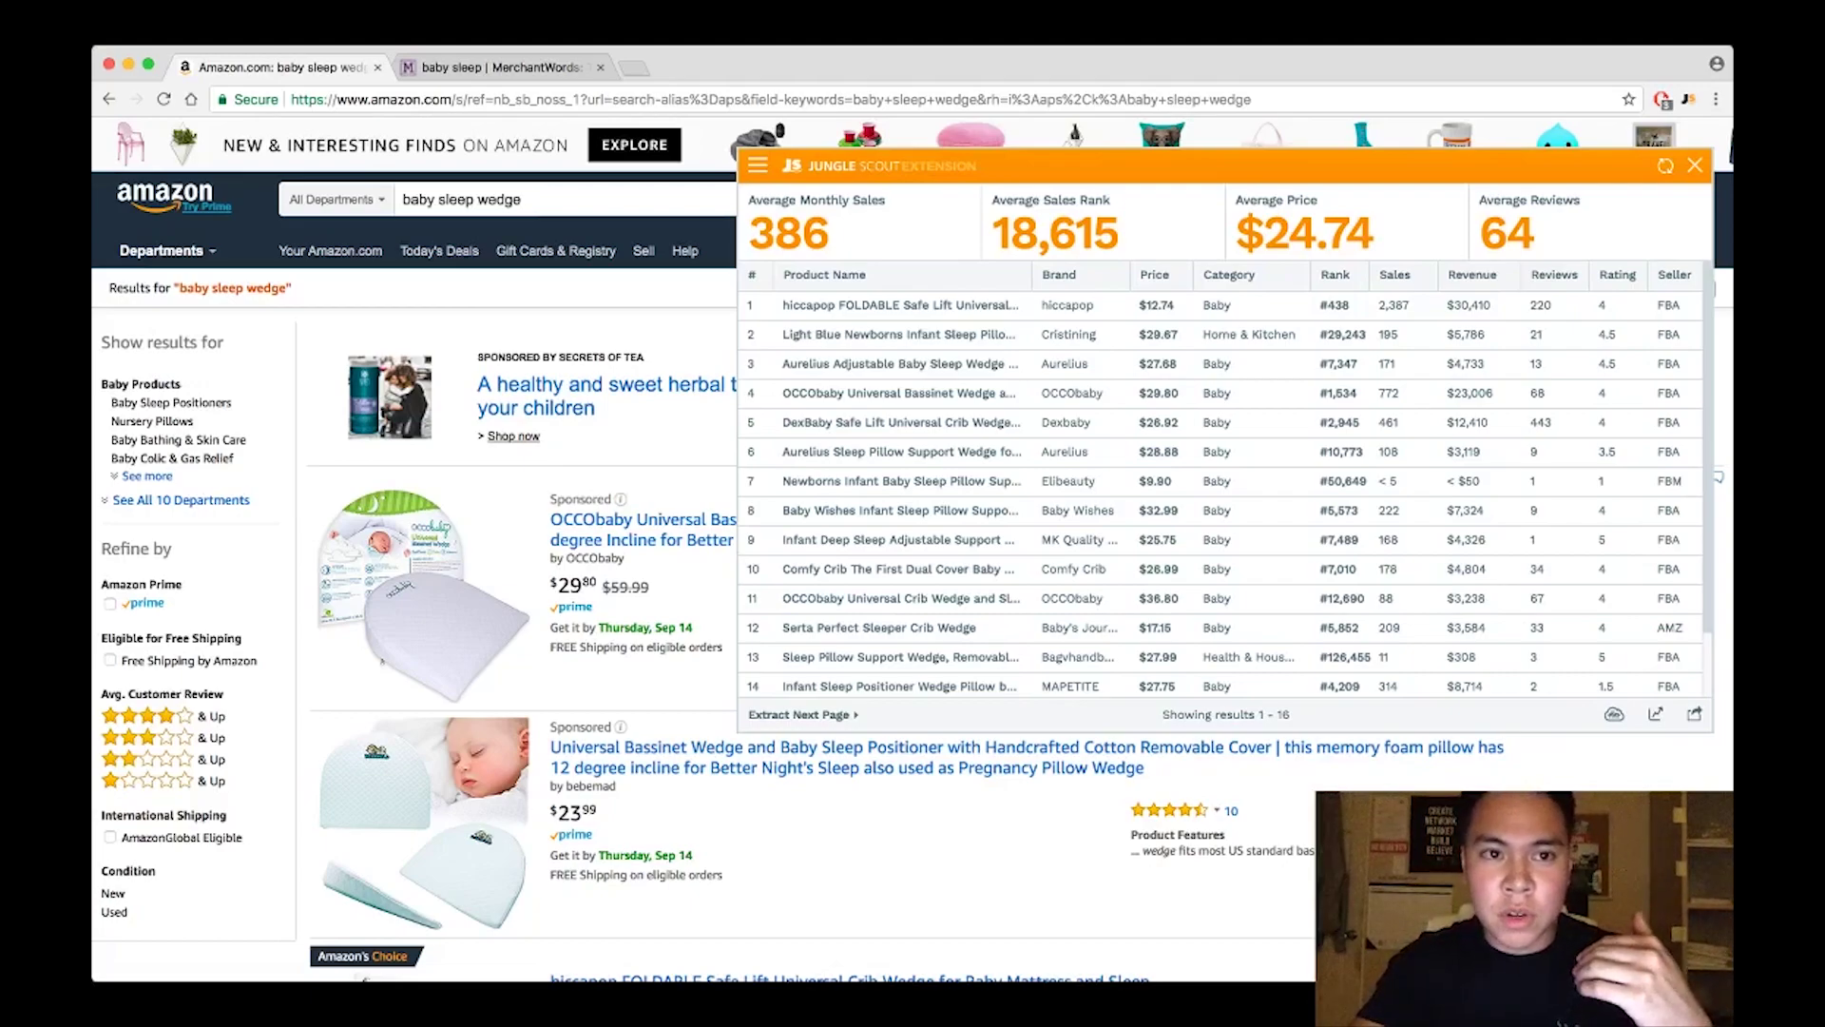
# Step: Replace the MerchantWords query 'baby sleep' with 'paper' and run the search
pyautogui.hotkey('ctrl', 'Tab')
pyautogui.scroll(-15, 913, 617)
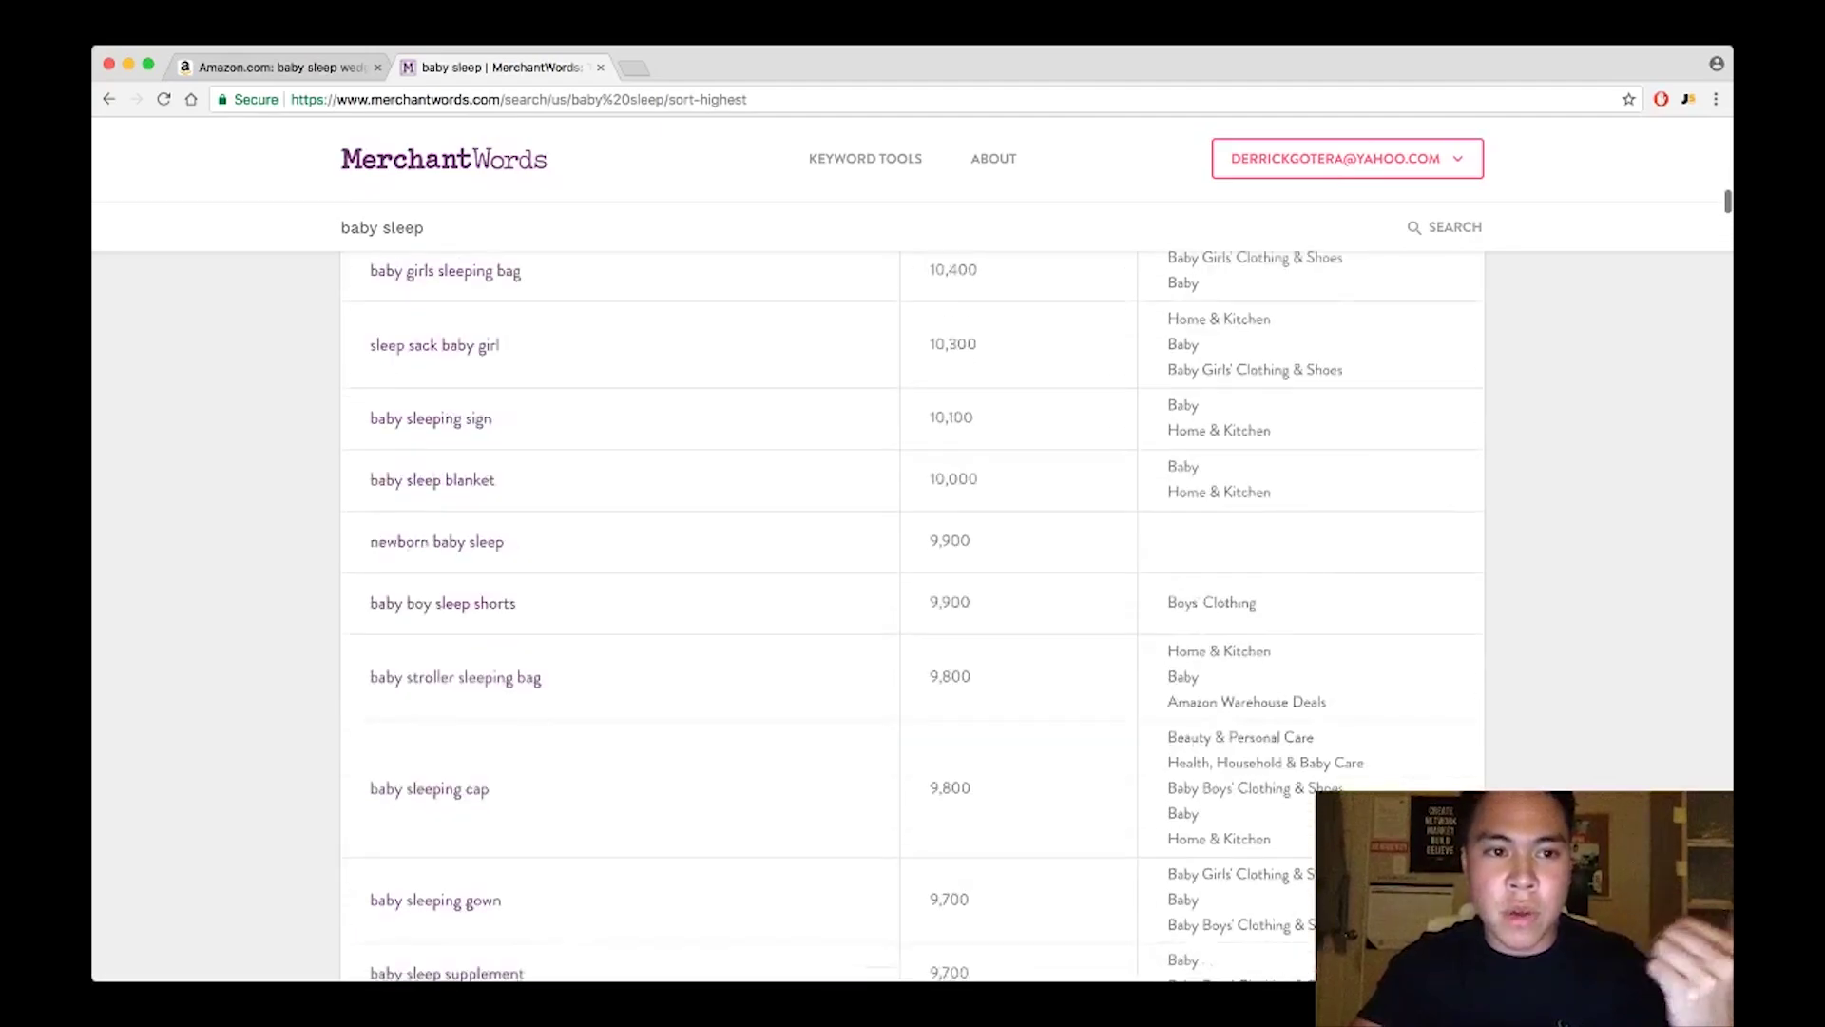
pyautogui.scroll(15, 849, 285)
pyautogui.tripleClick(425, 227)
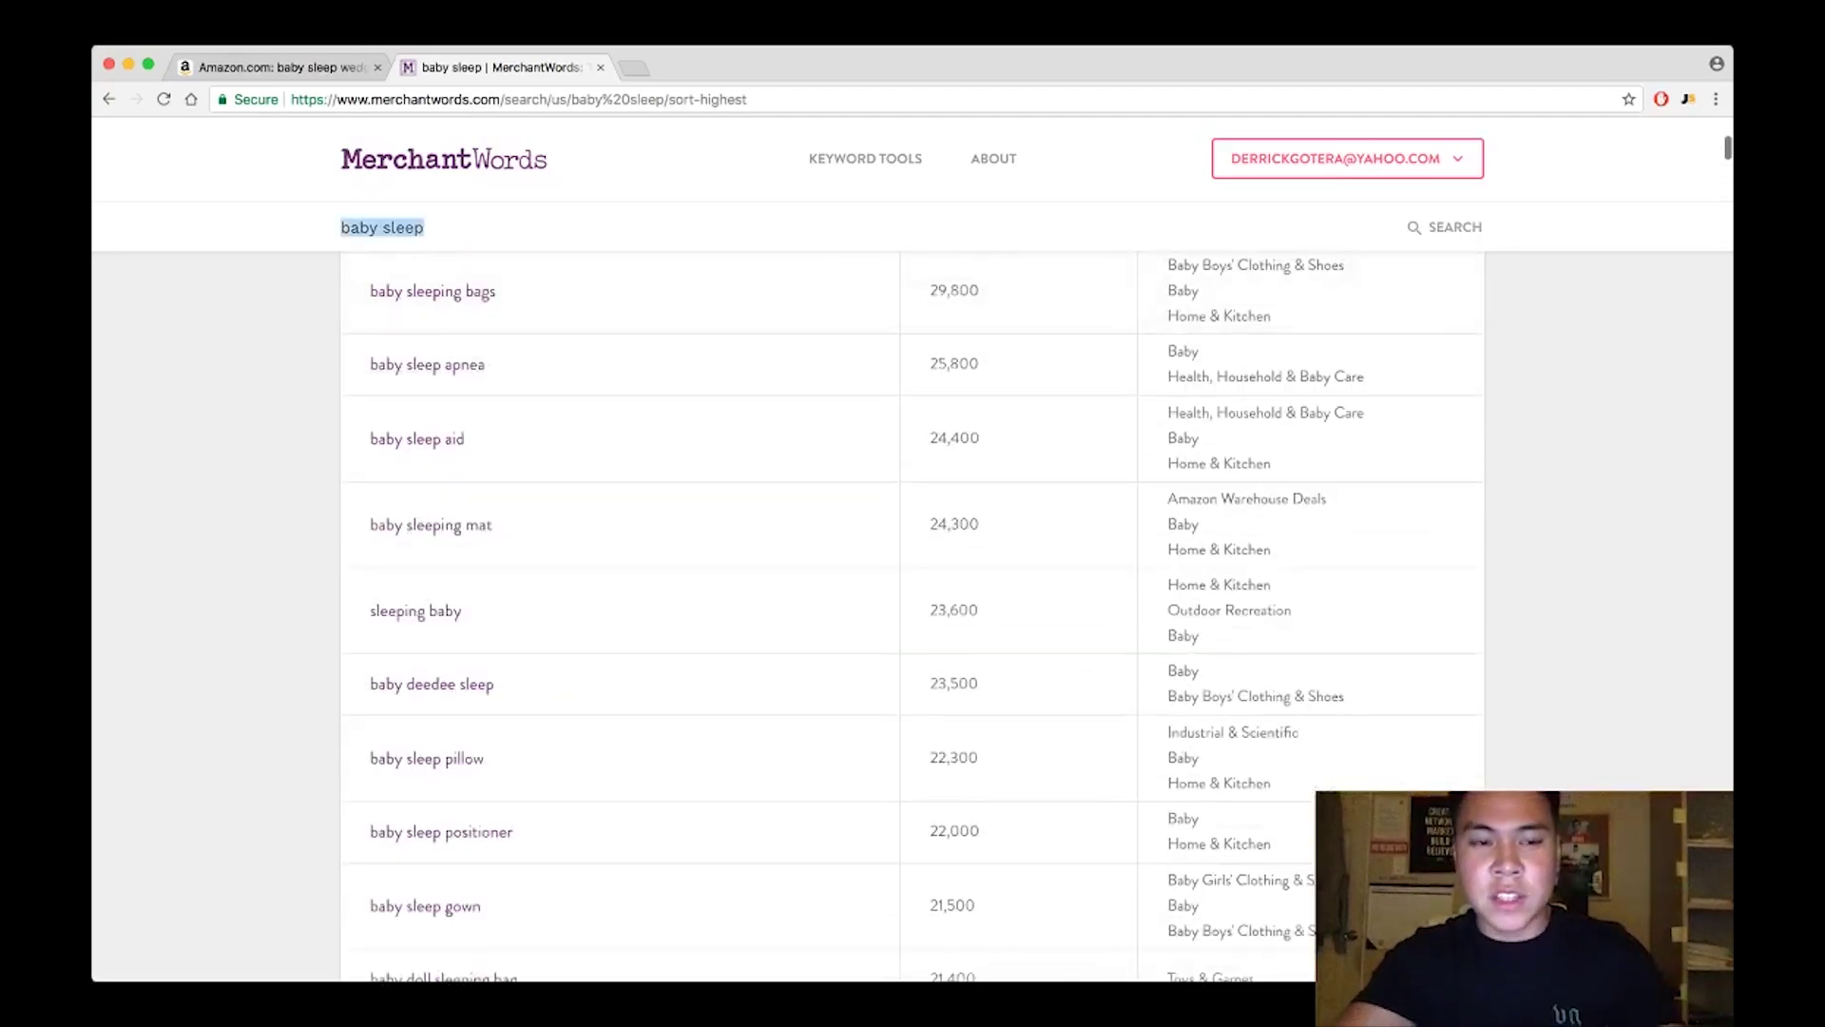
pyautogui.write('ap')
pyautogui.press('BackSpace')
pyautogui.press('BackSpace')
pyautogui.write('paper')
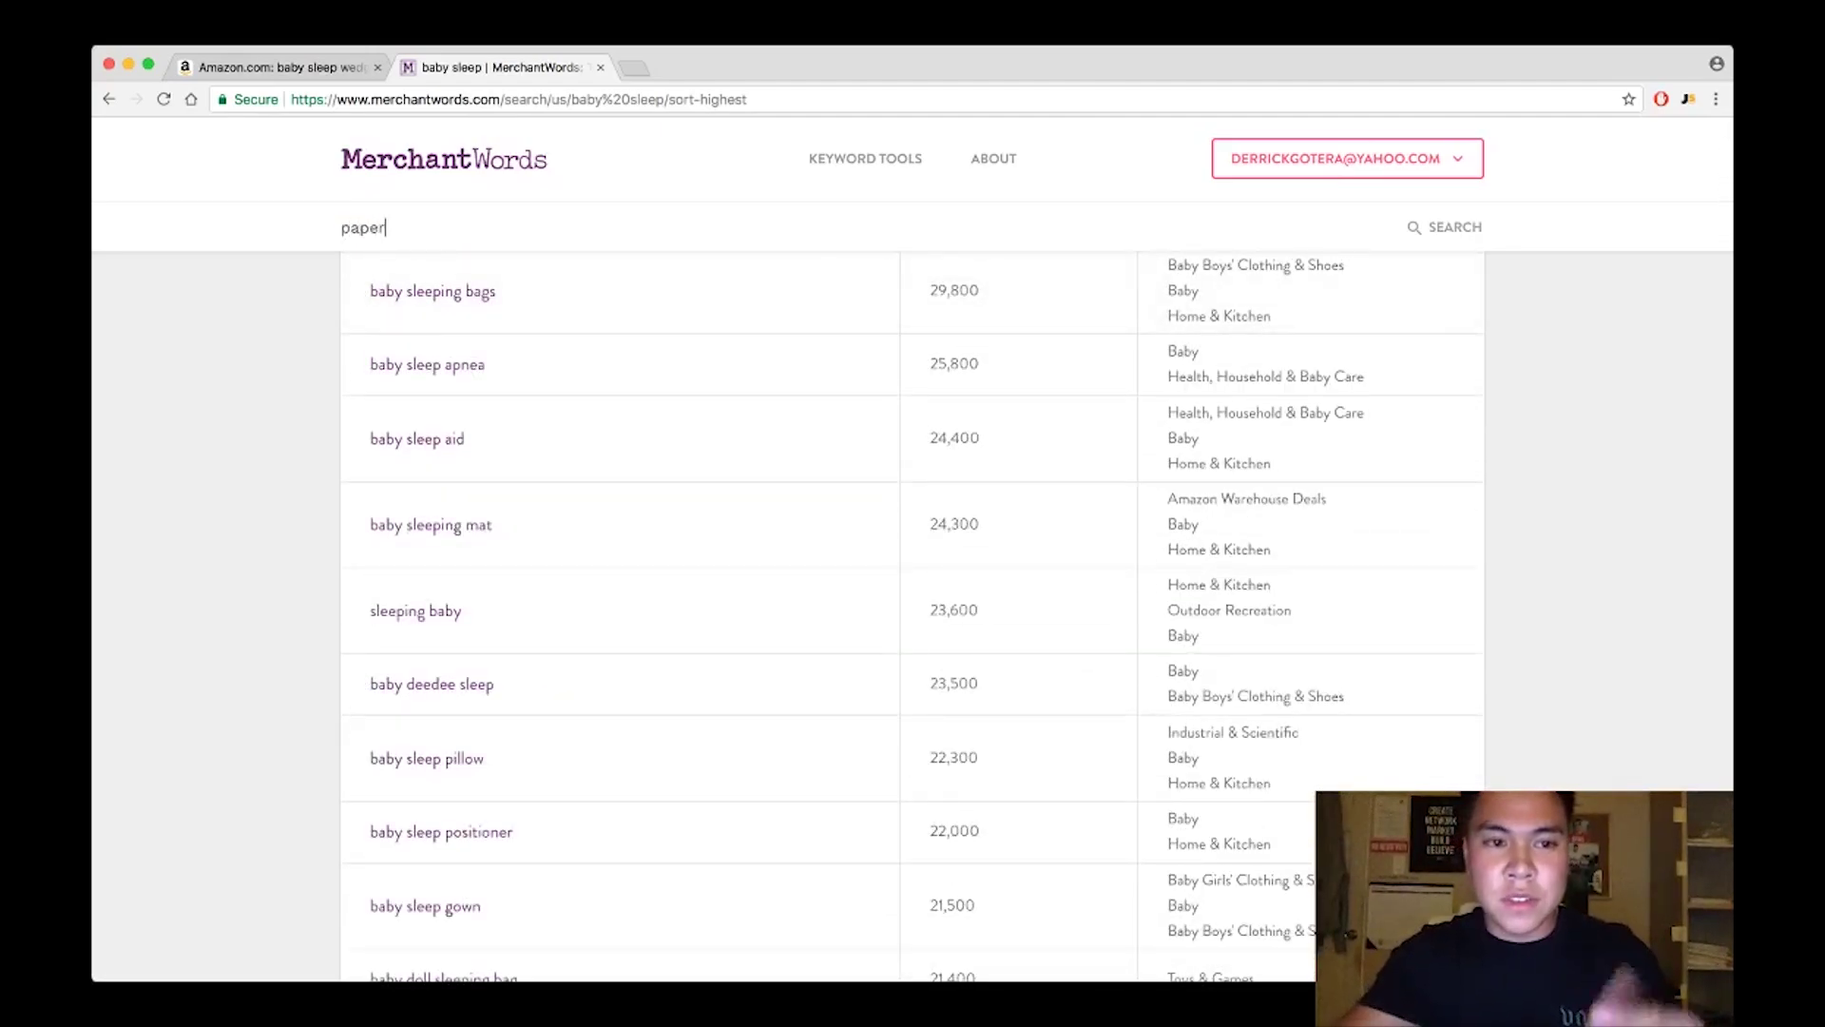
pyautogui.press('Return')
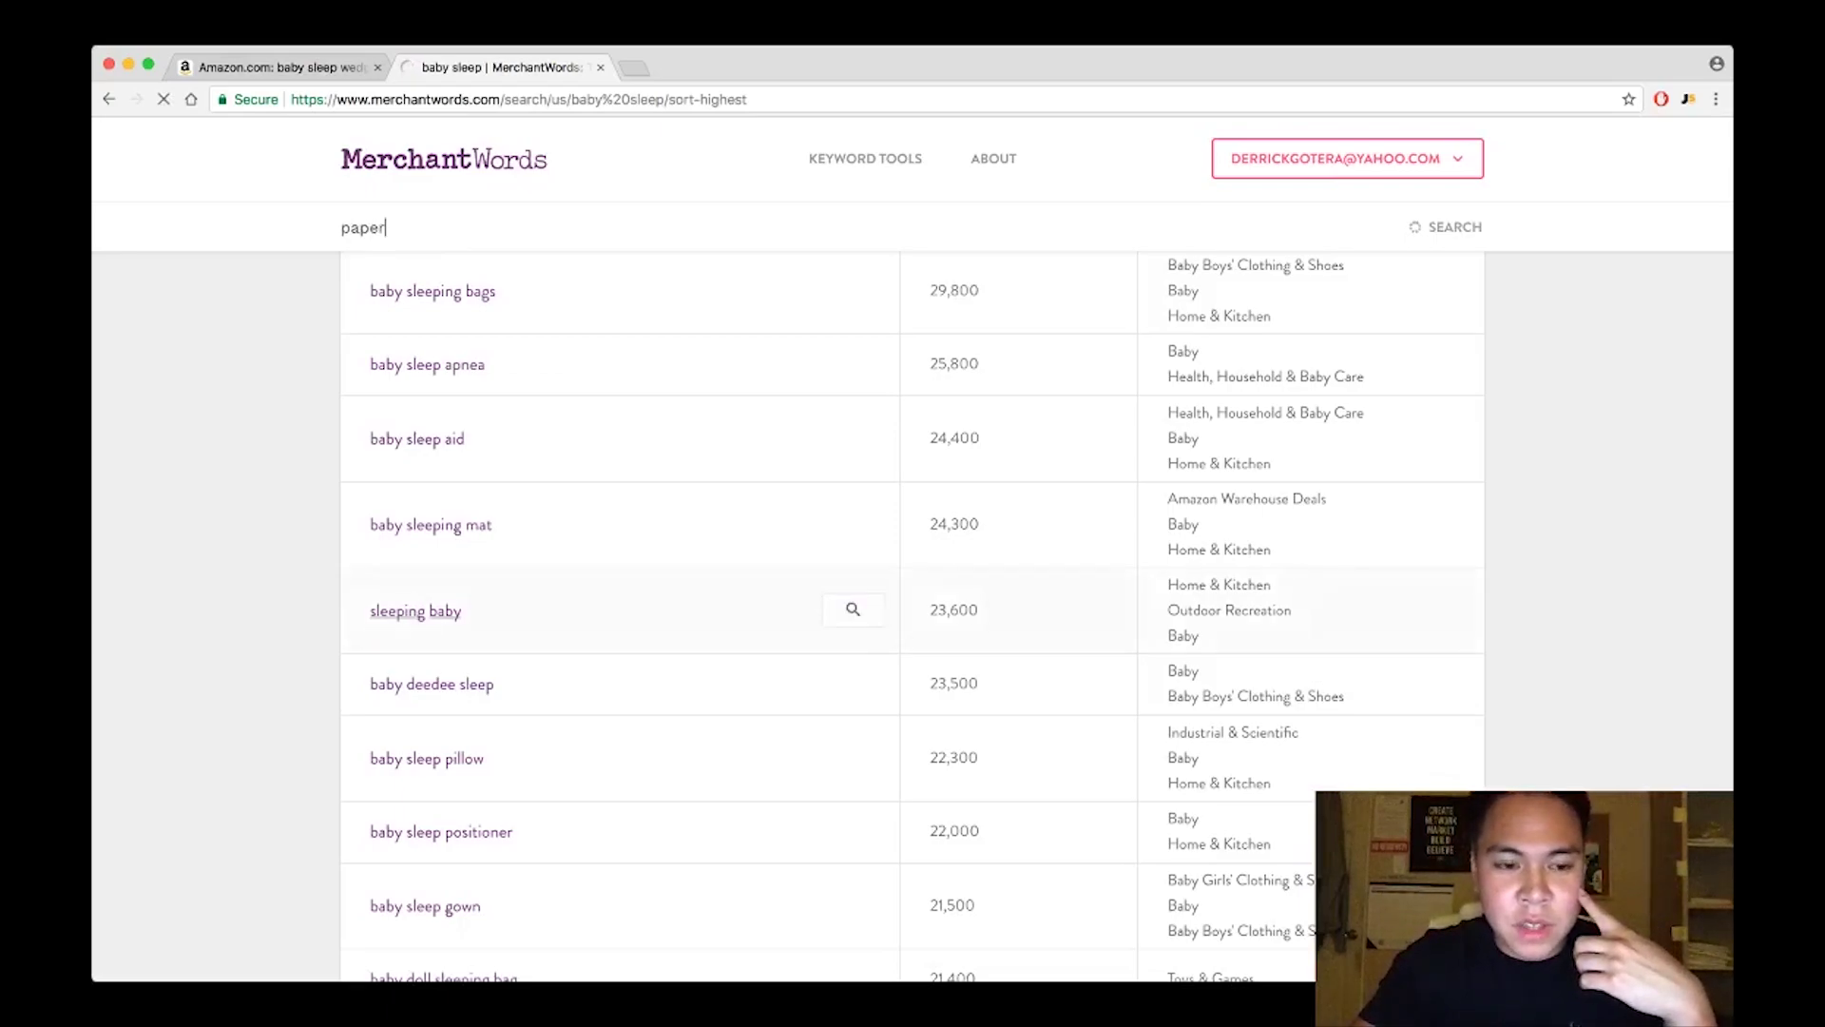
# Step: Look over the paper keywords, from 'american paper optics' (2,407,500) to 'rolling papers' (298,100)
pyautogui.scroll(-3, 618, 595)
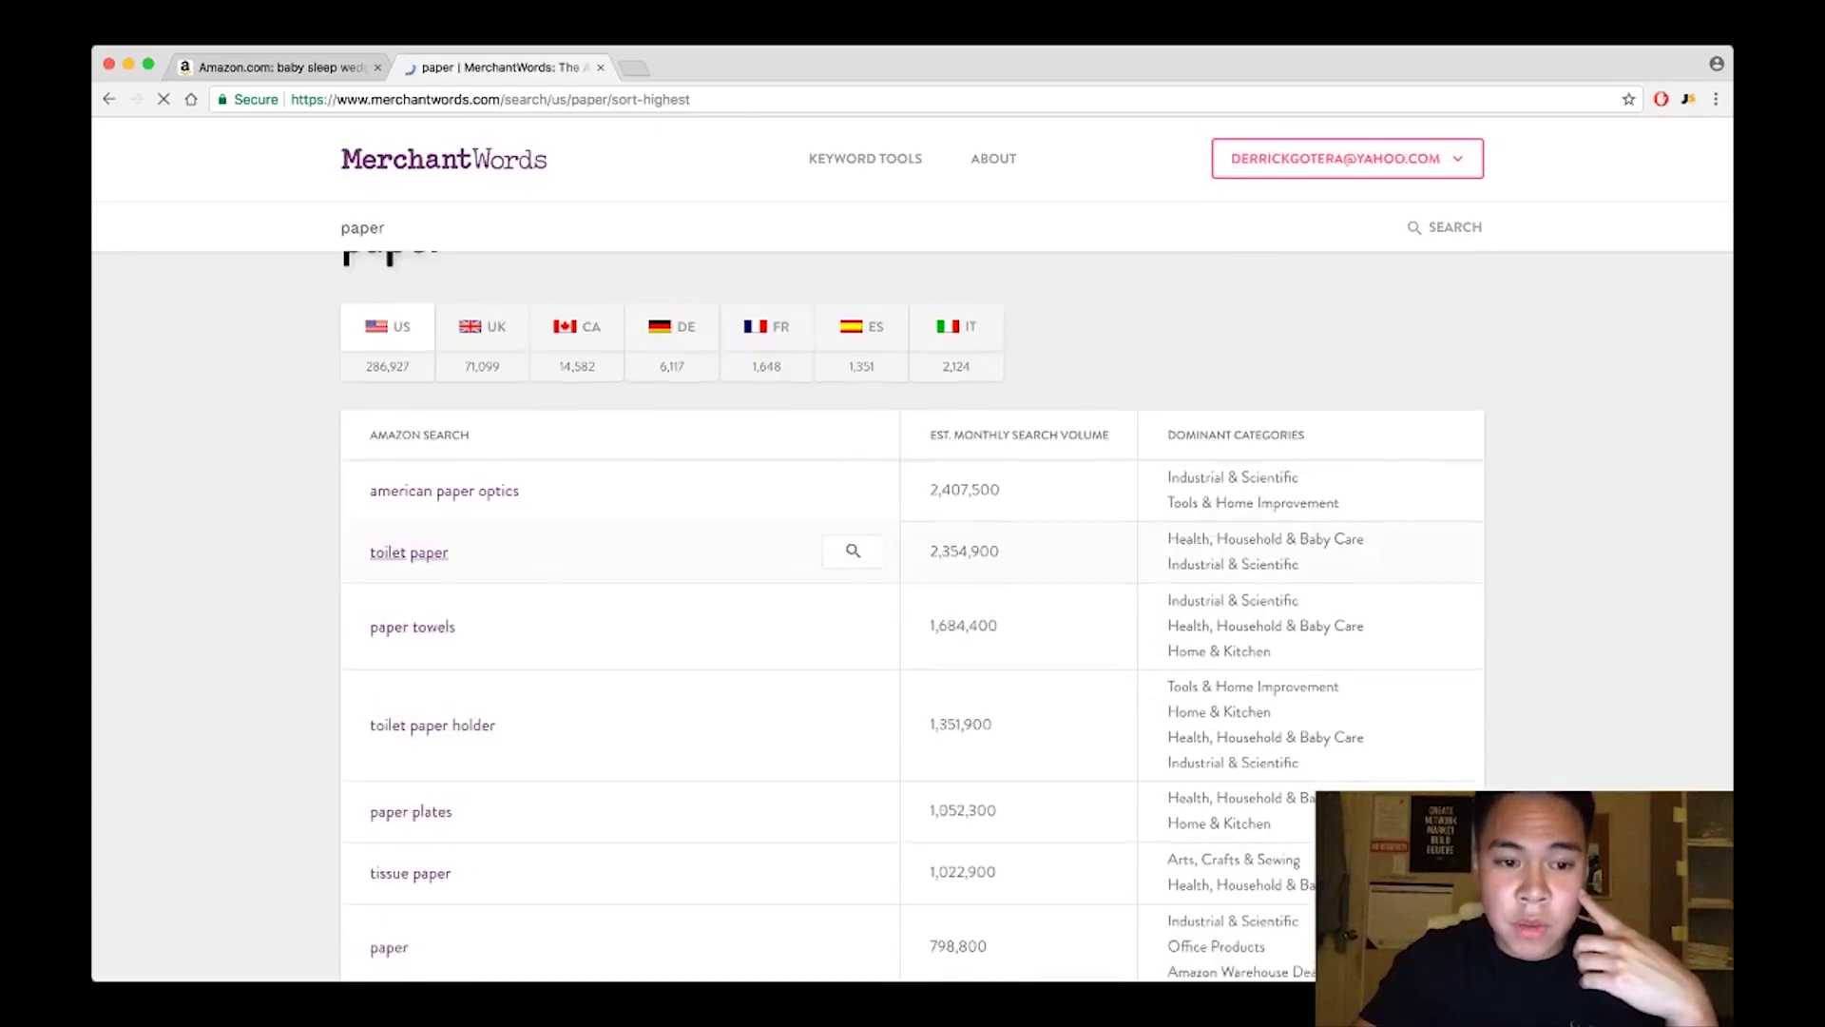
pyautogui.scroll(-1, 618, 594)
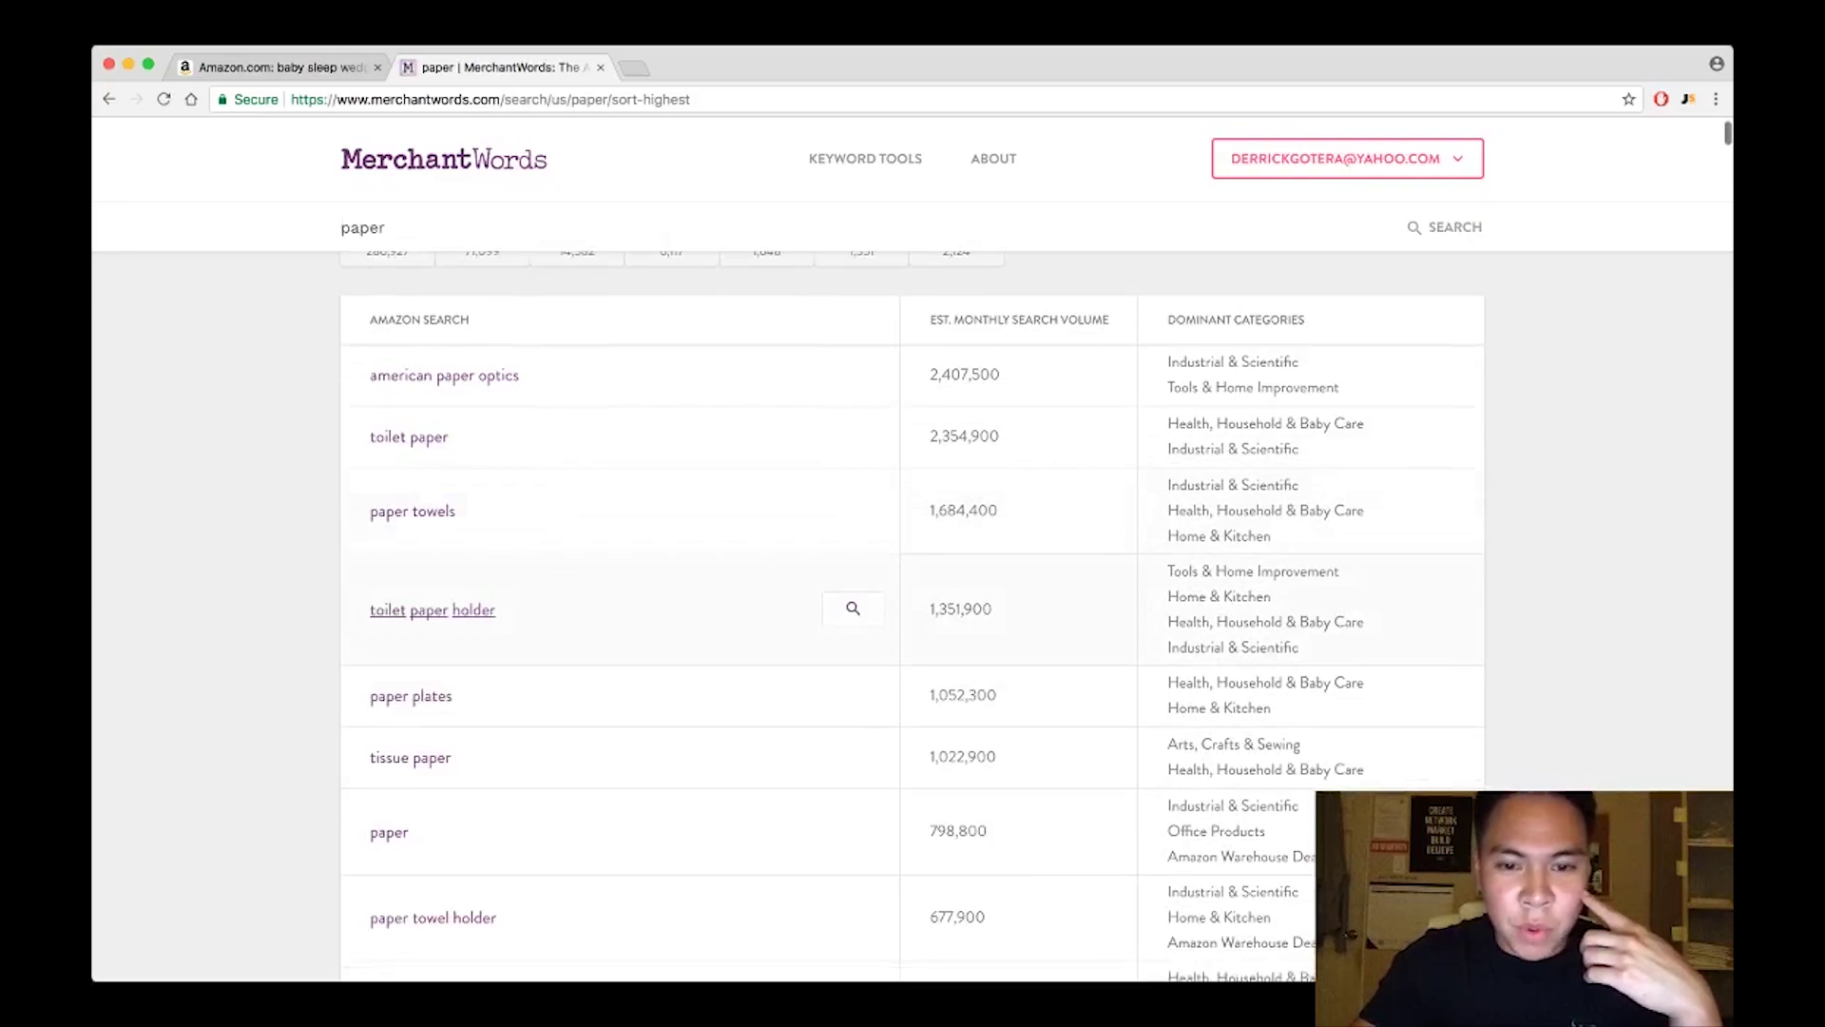
pyautogui.scroll(-1, 617, 646)
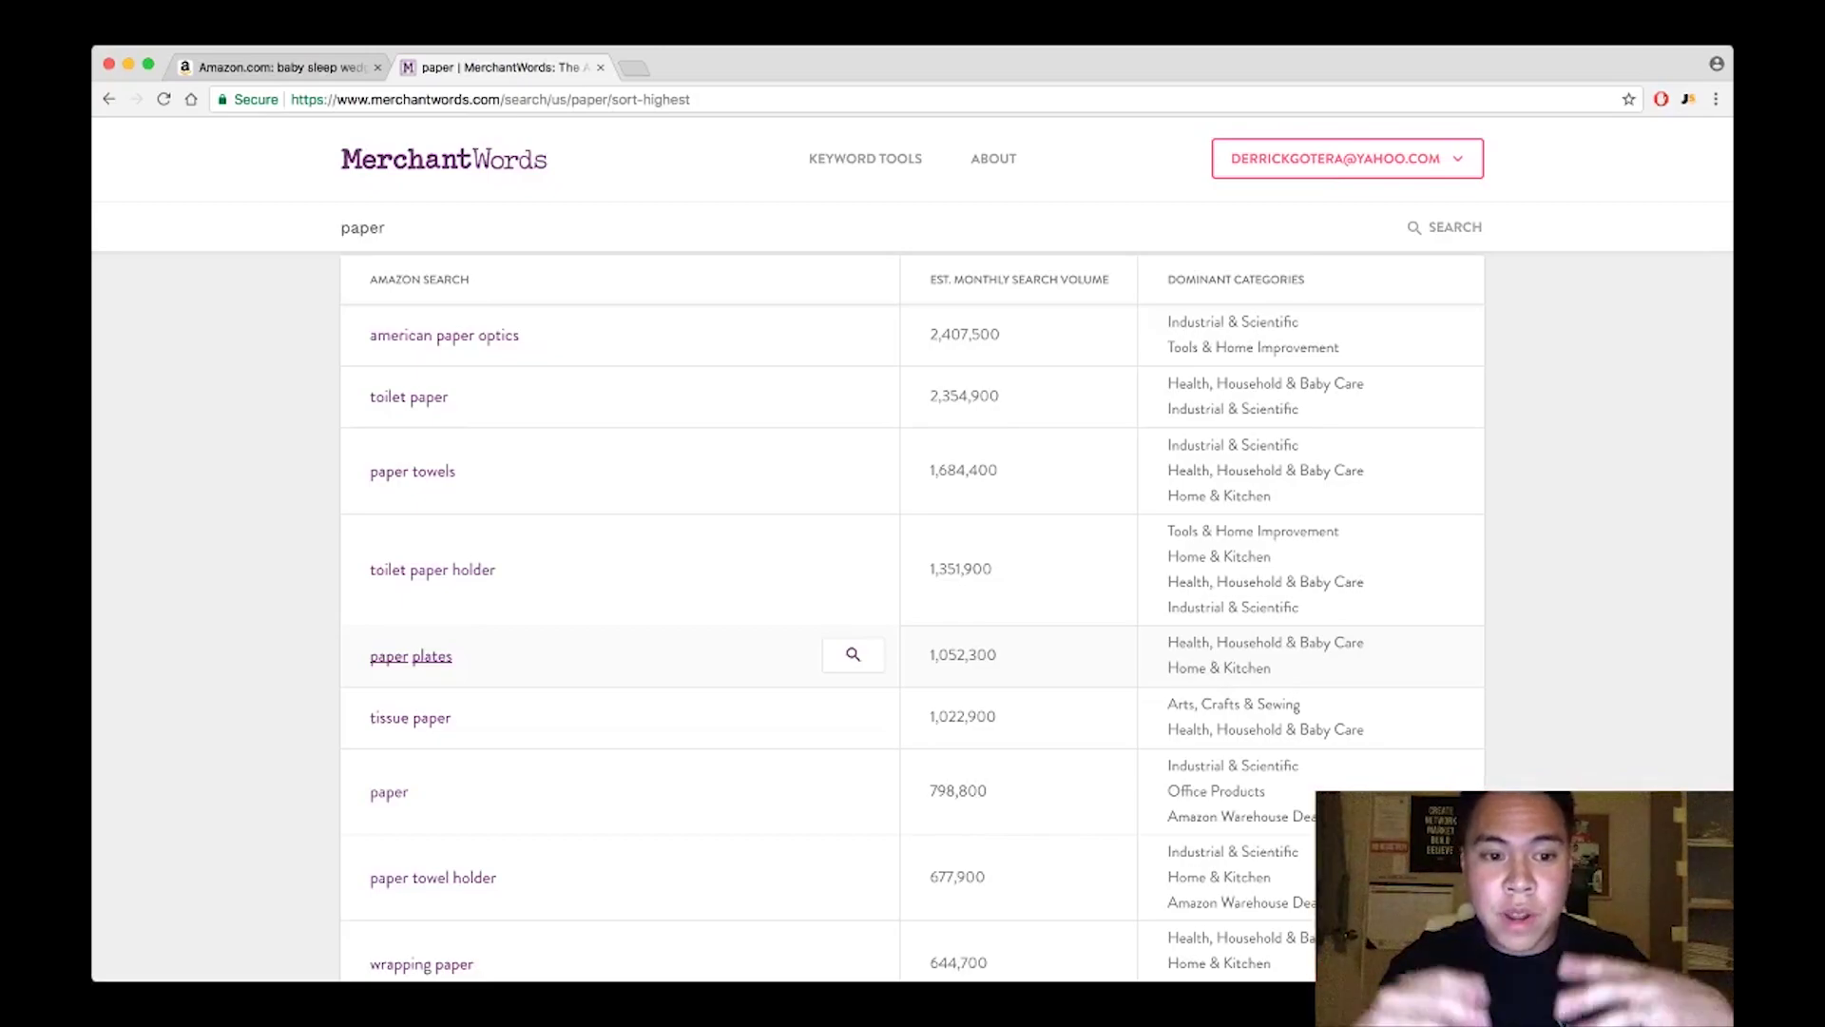
pyautogui.scroll(-6, 627, 666)
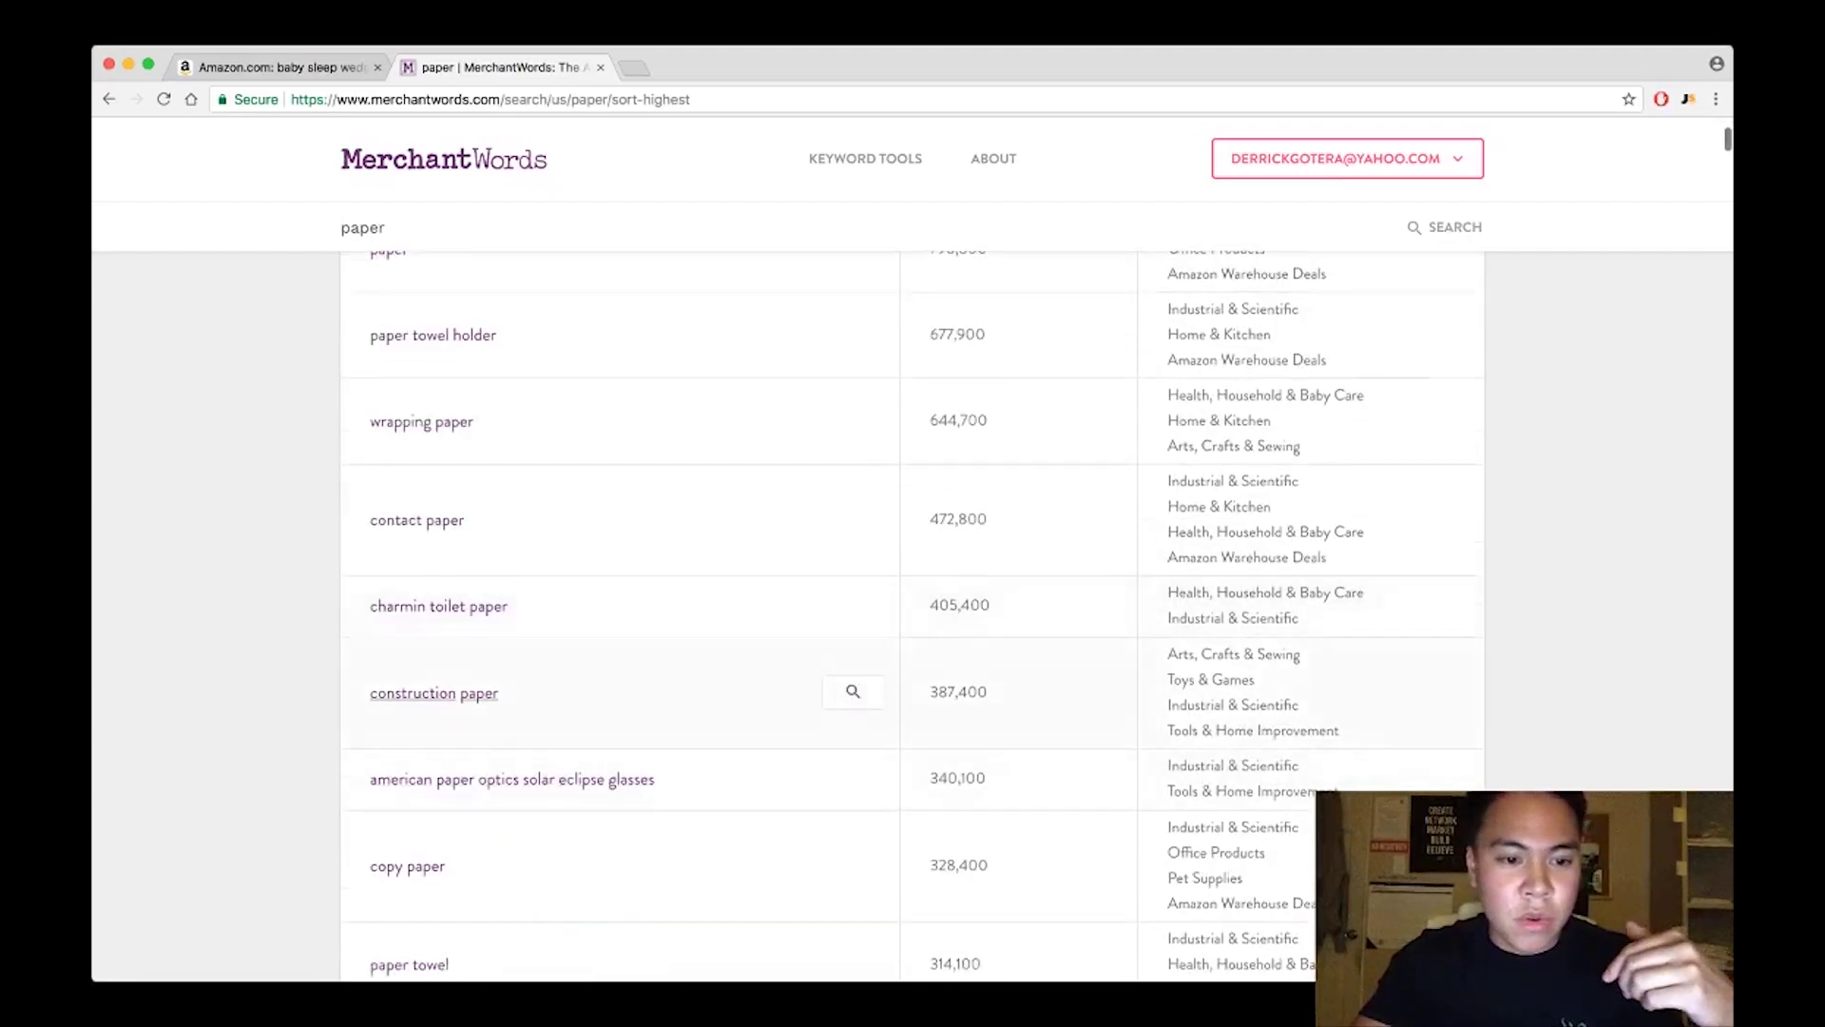
pyautogui.scroll(-4, 628, 742)
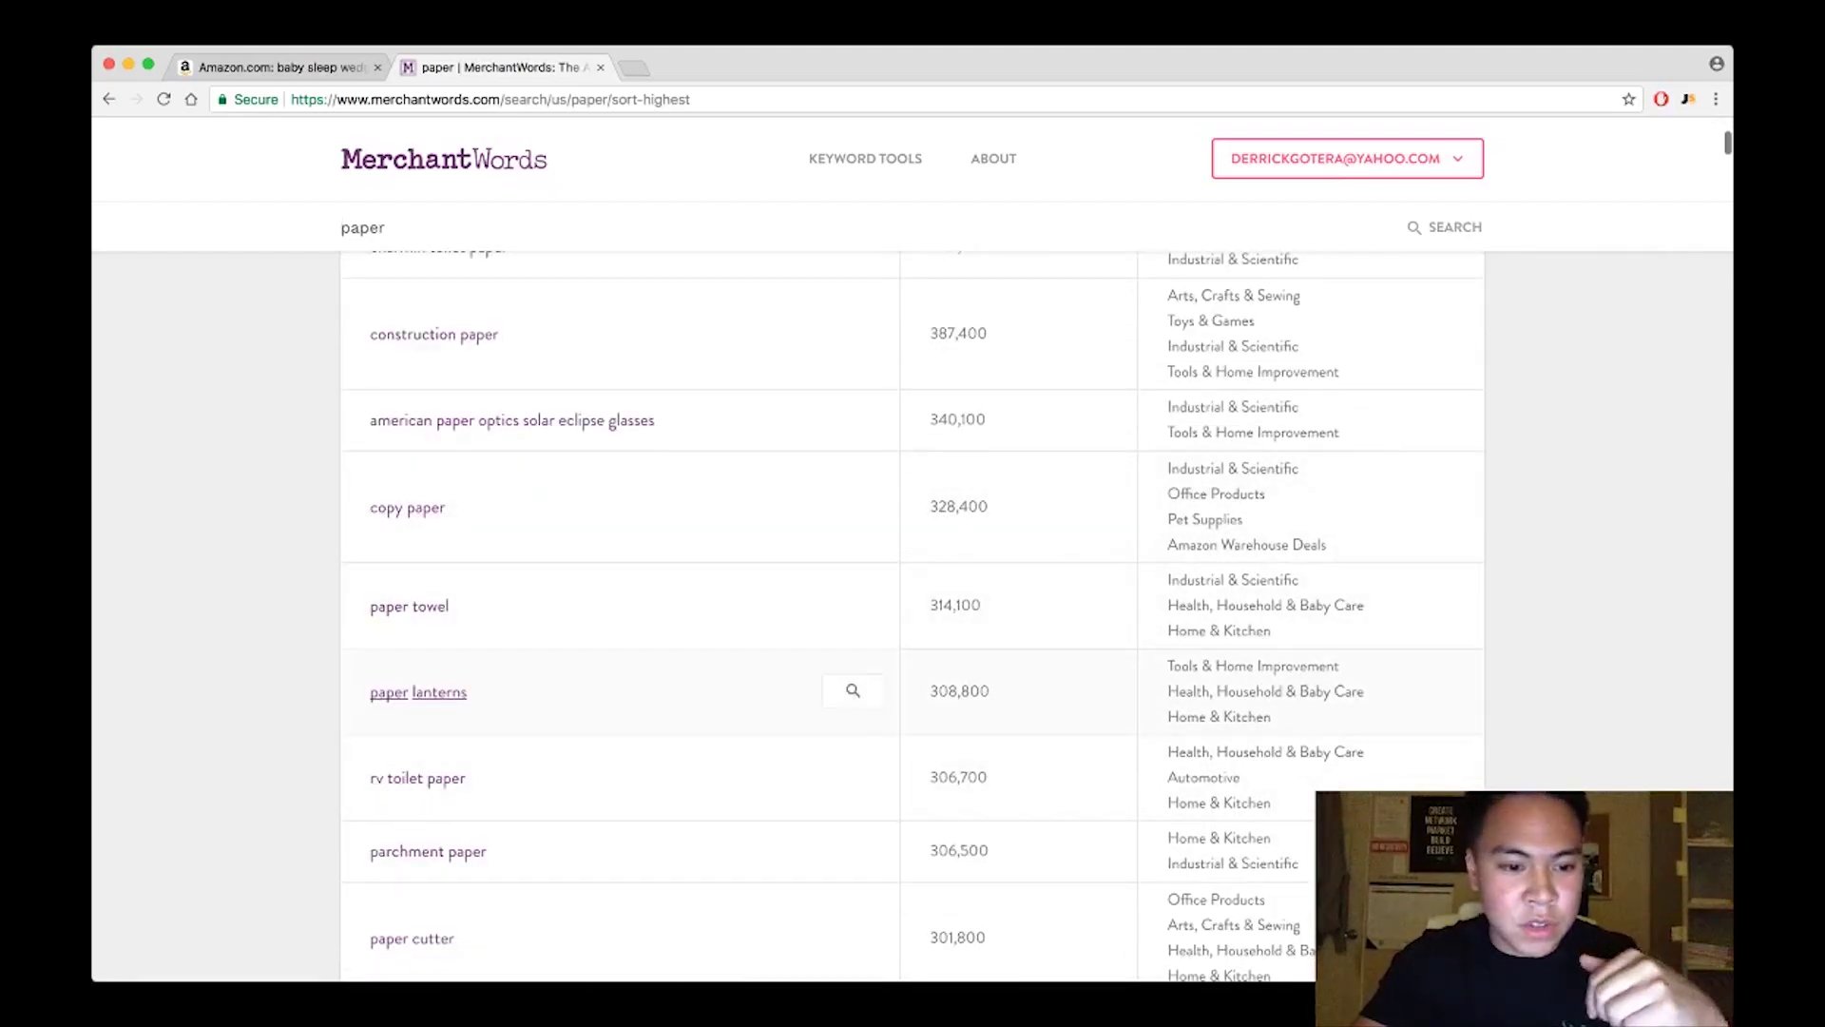
pyautogui.scroll(-1, 627, 691)
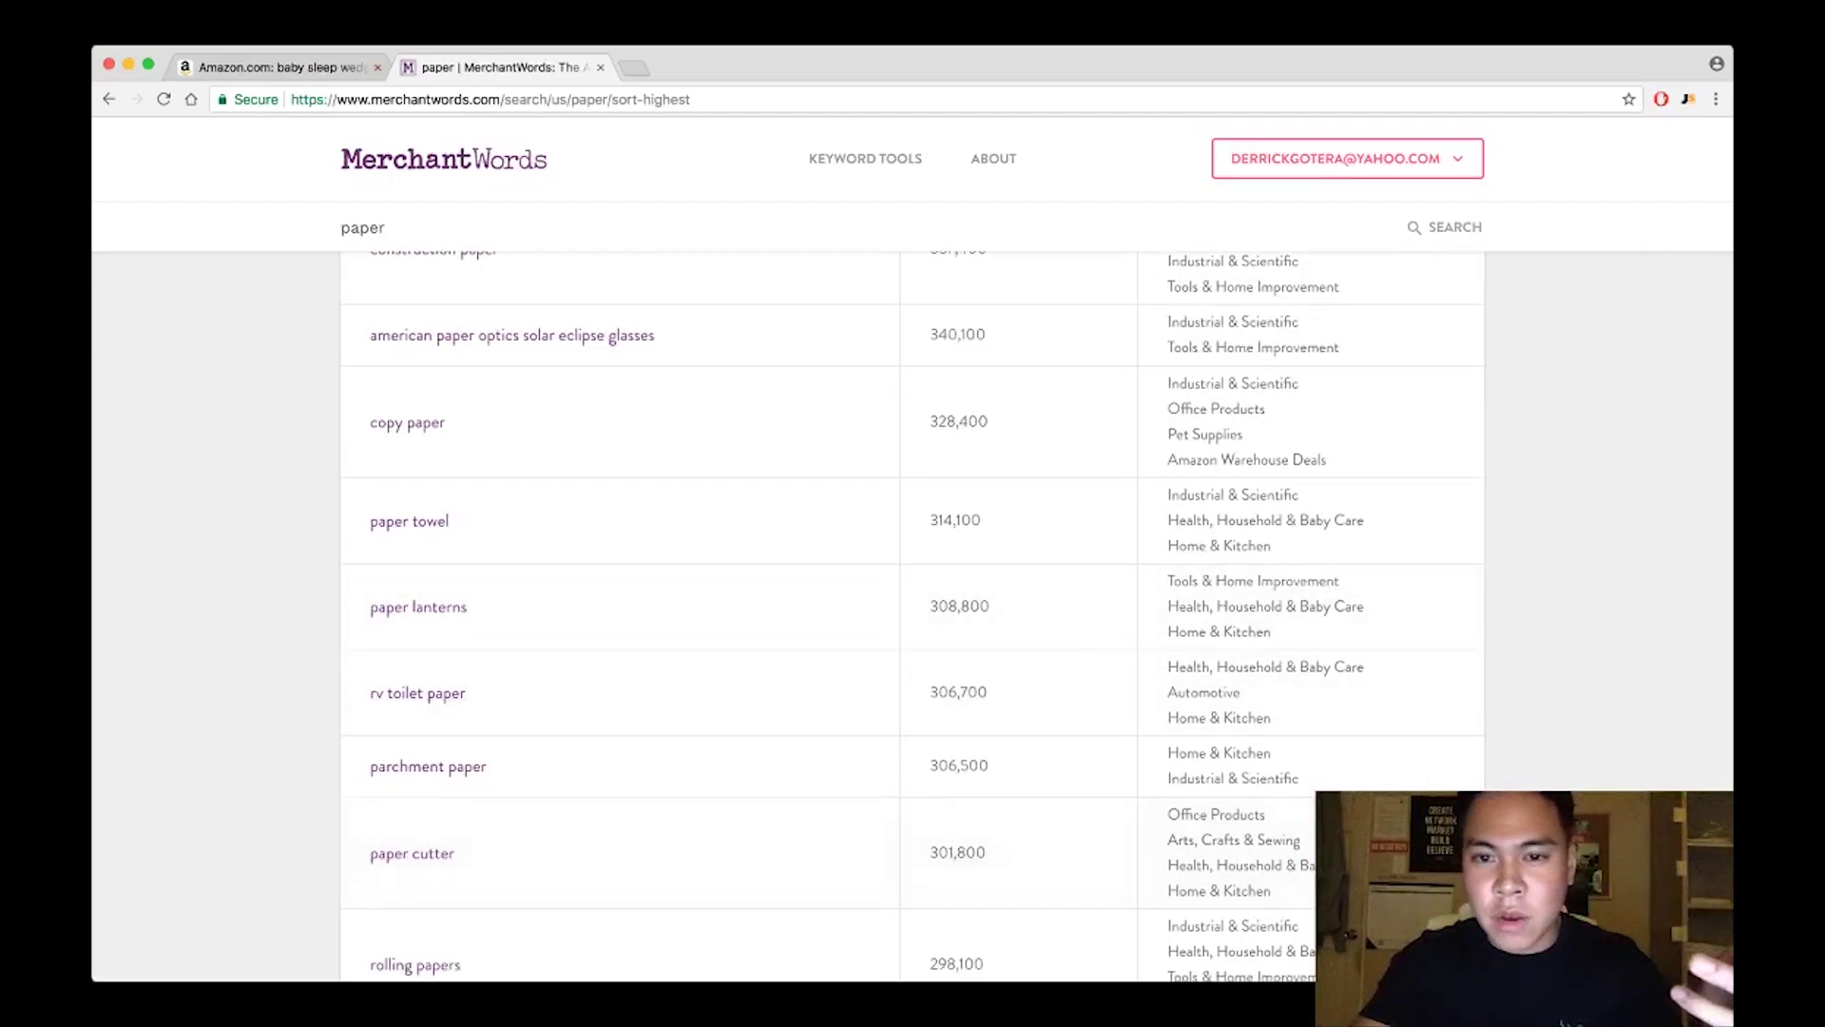
# Step: Switch back to Amazon's 'baby sleep wedge' results and close the MerchantWords tab
pyautogui.hotkey('ctrl', 'shift', 'Tab')
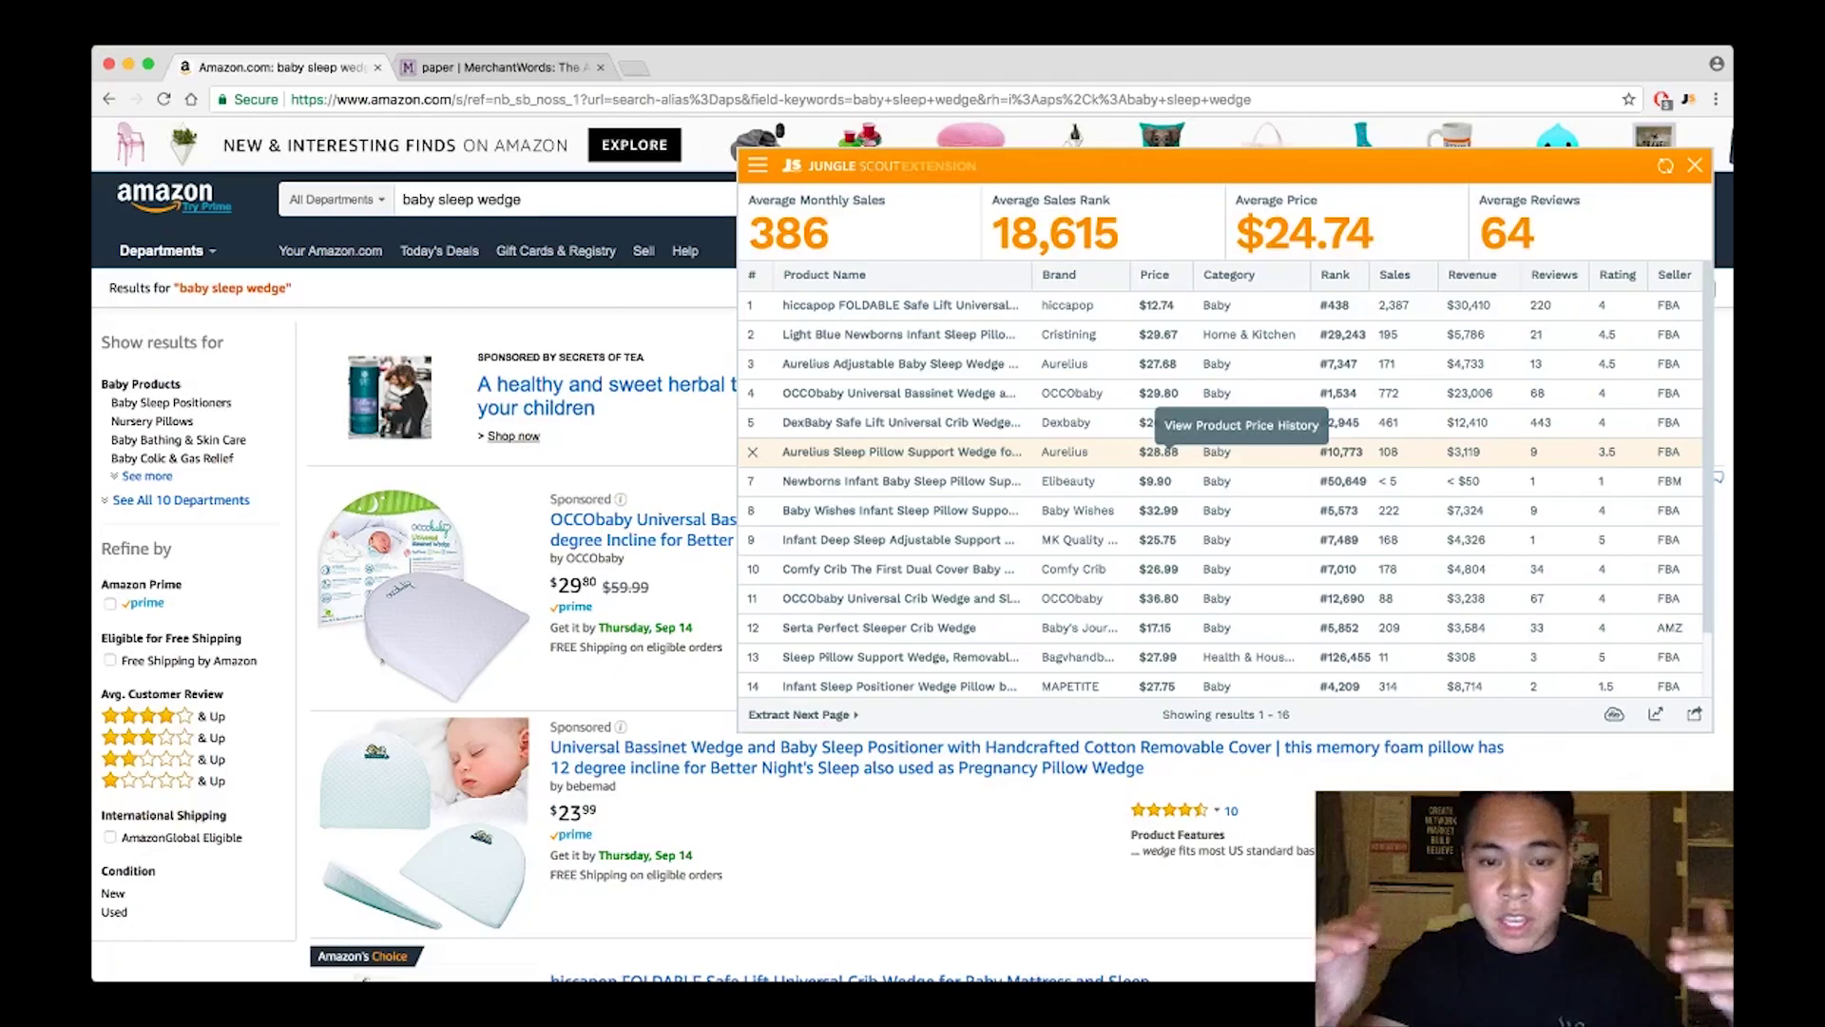
pyautogui.click(600, 67)
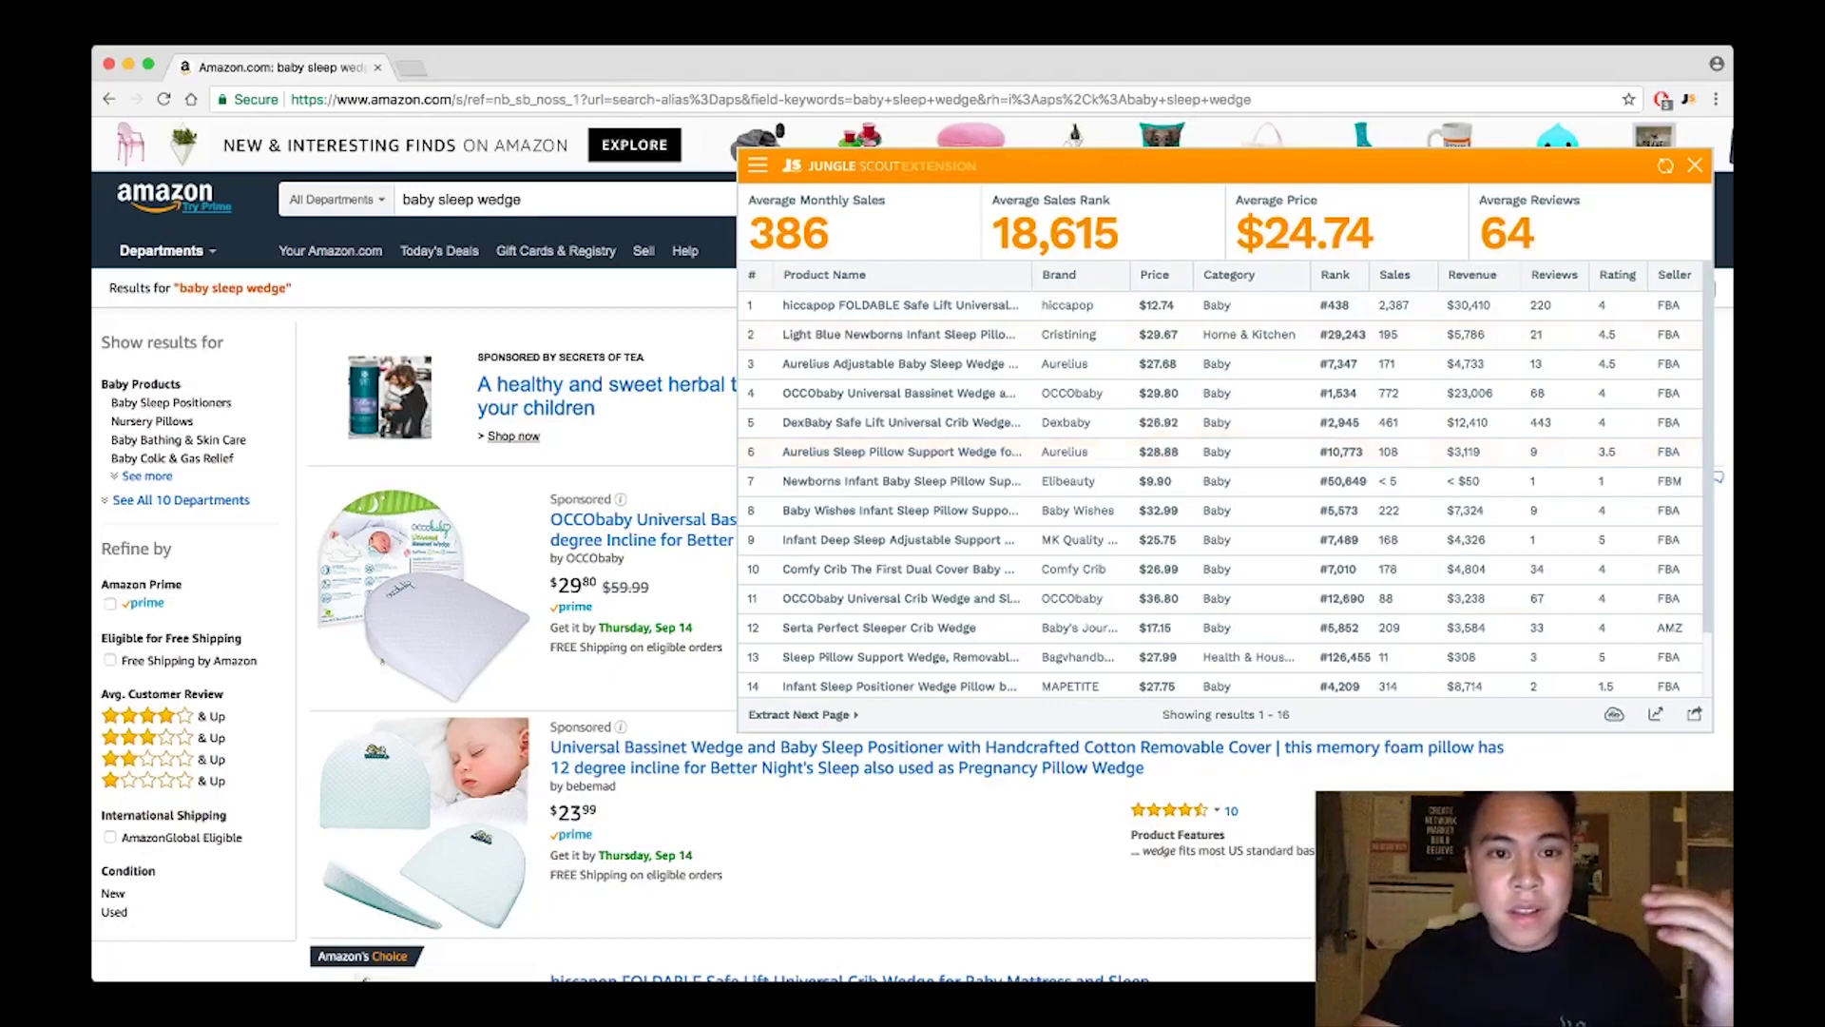